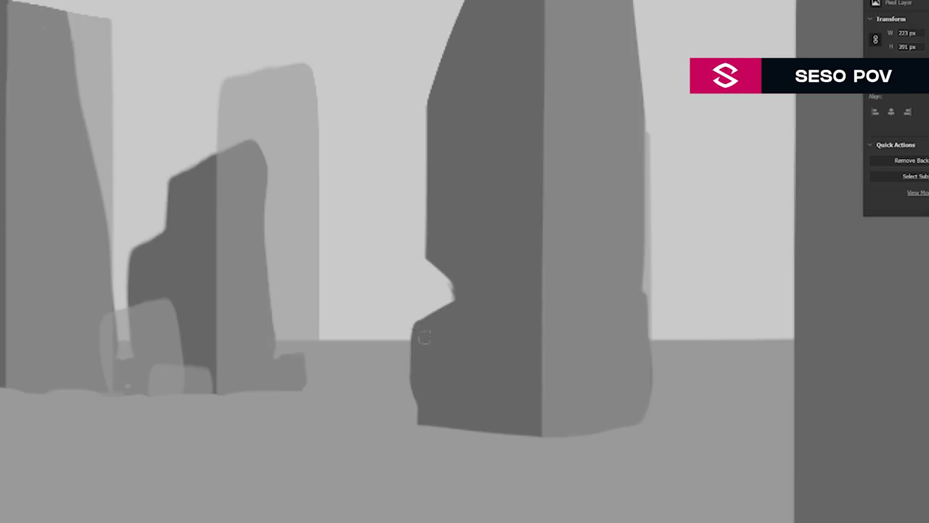
drag(451, 219, 397, 353)
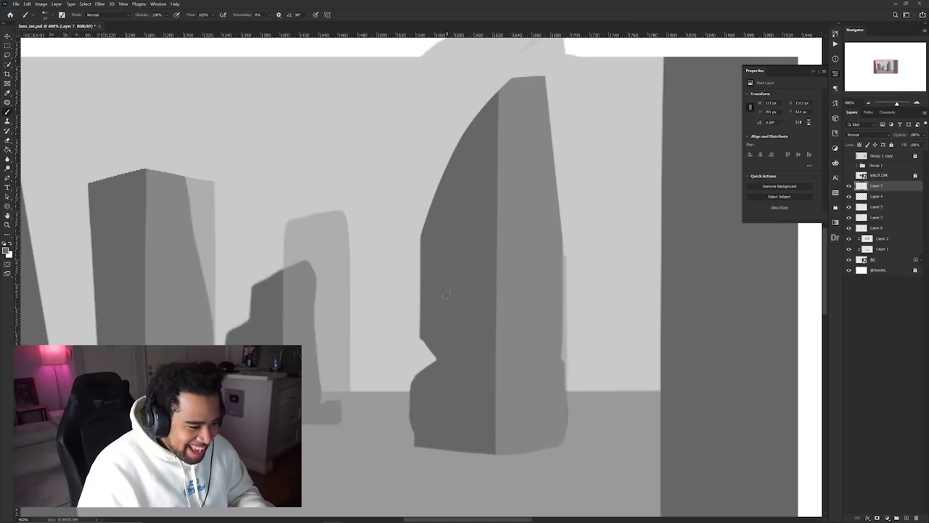
mouse_move(633, 241)
mouse_down()
mouse_move(665, 241)
mouse_move(651, 238)
mouse_up()
drag(599, 316, 572, 355)
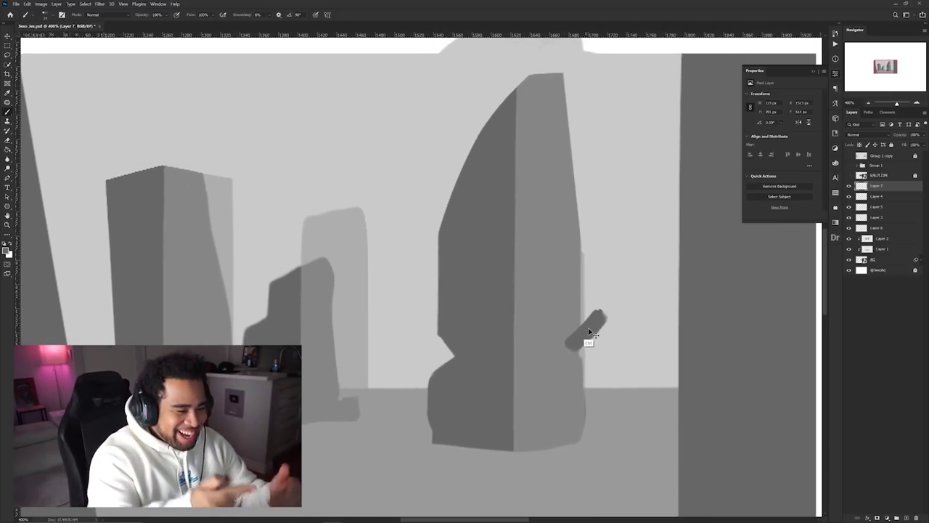
key(ctrl+z)
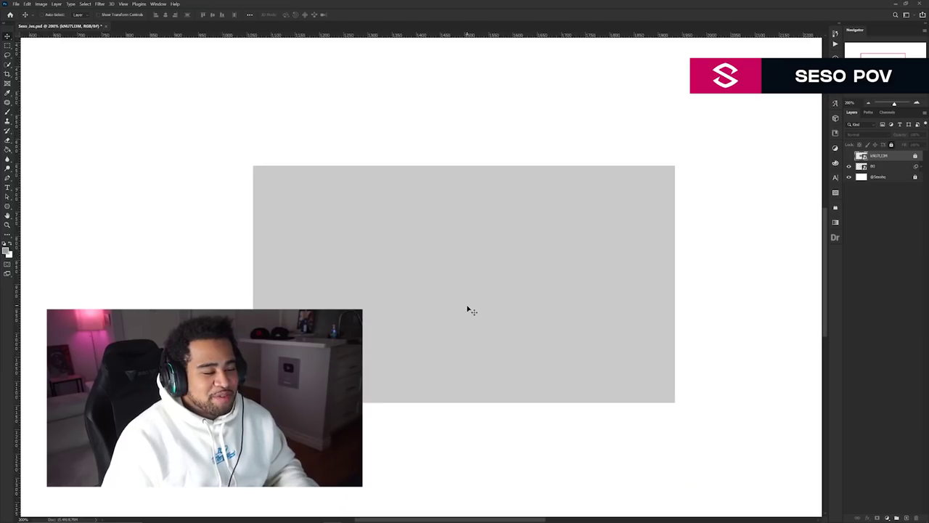
drag(474, 297, 467, 287)
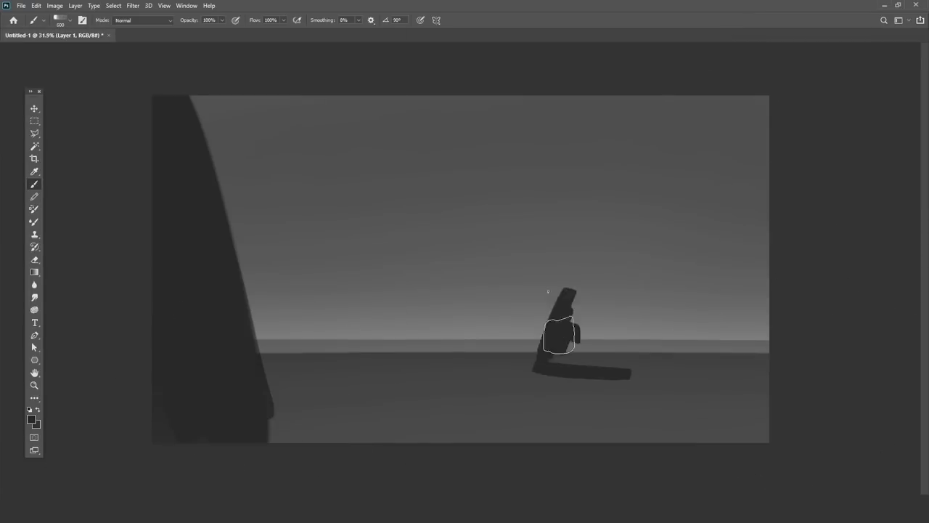
Block in the desert scene's tall rock towers and ground in dark greys, sampling tones from the canvas.
alt+click(612, 296)
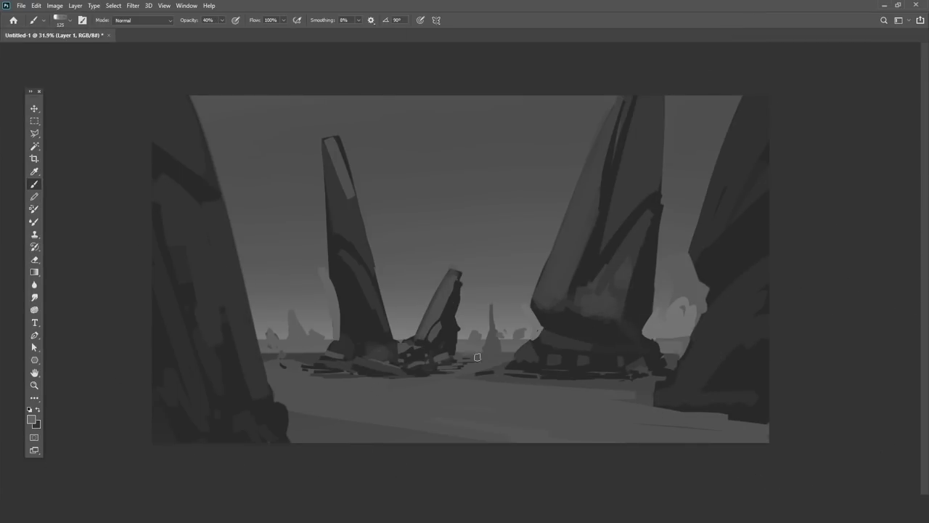
drag(744, 128, 805, 128)
drag(759, 105, 774, 104)
click(833, 96)
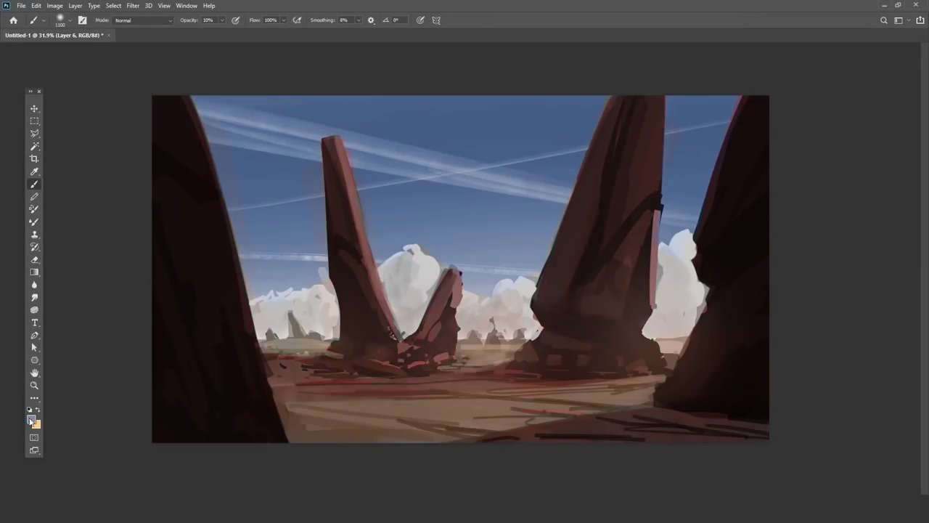
Choose a new foreground colour for painting the coloured desert scene.
click(32, 420)
click(892, 89)
click(892, 89)
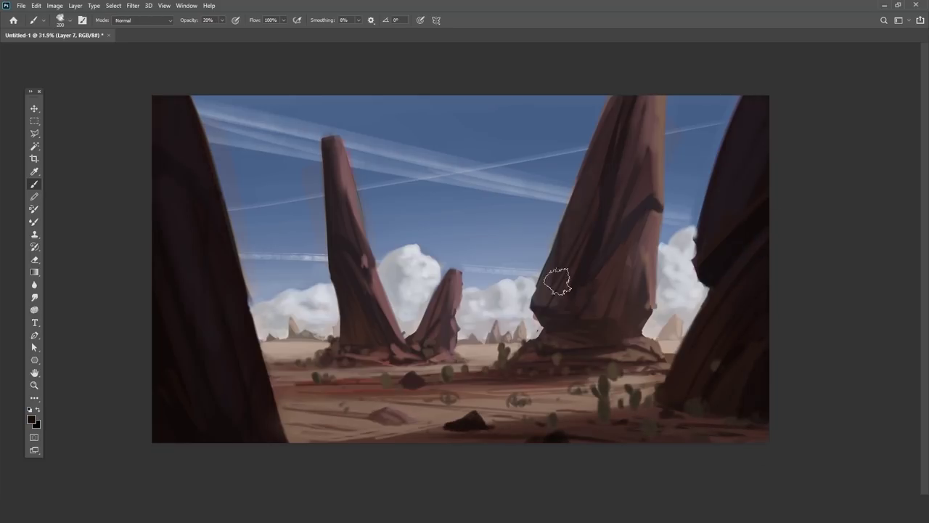
Adjust the painted desert scene with the Camera Raw filter.
key(ctrl+shift+a)
drag(809, 200, 817, 200)
drag(809, 245, 750, 245)
click(852, 486)
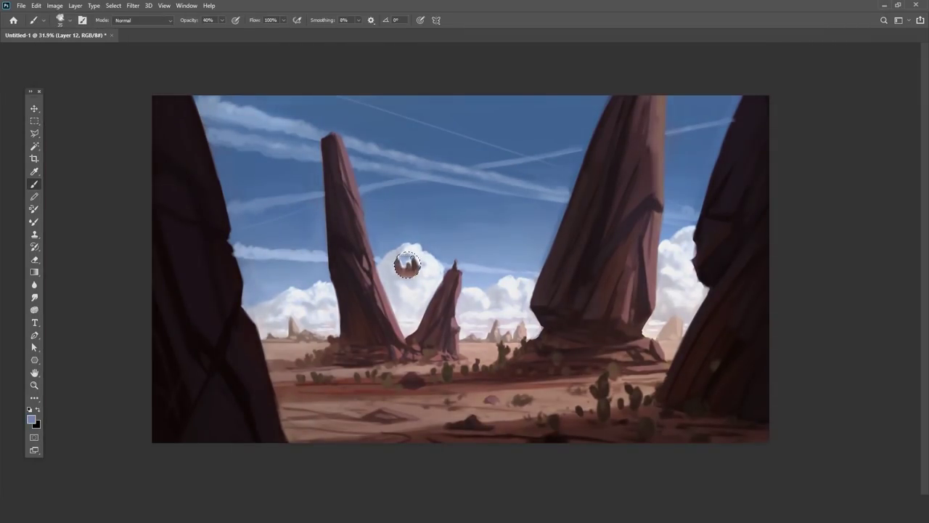
scroll(327, 177, up, 5)
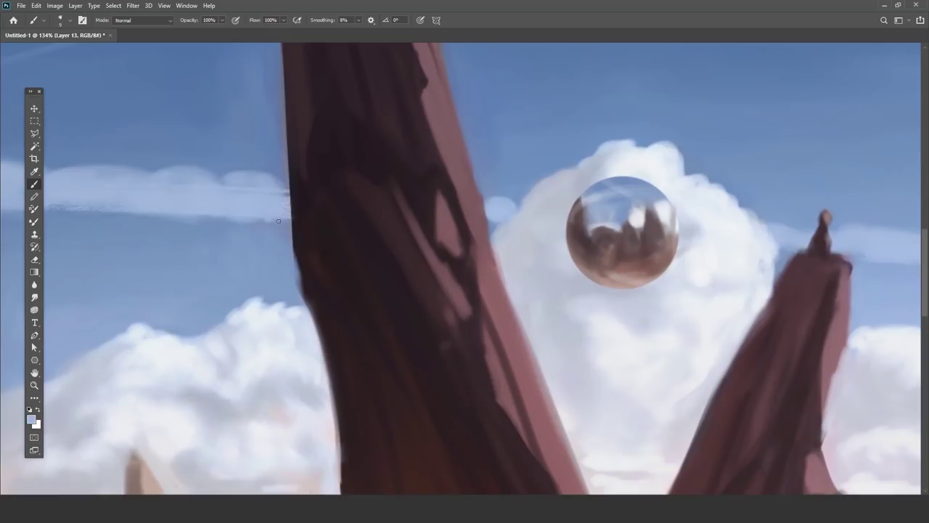
drag(480, 194, 480, 333)
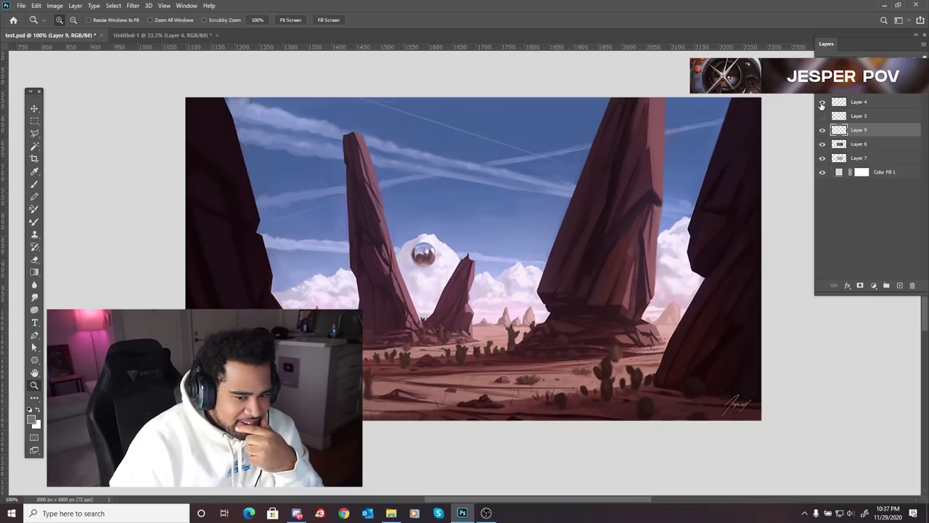
Hide the reference painting on Layer 8 and add a new layer directly above Layer 7 for brush work.
click(511, 308)
drag(510, 308, 570, 294)
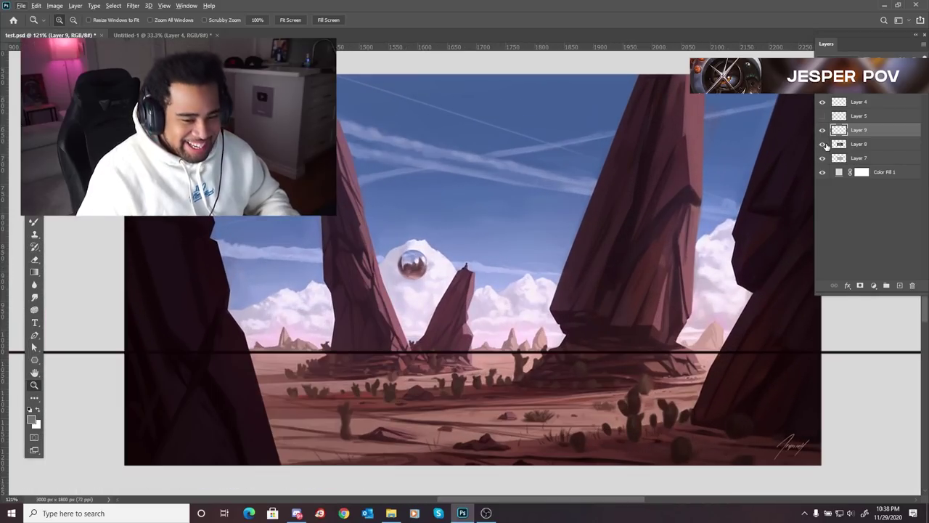
click(852, 145)
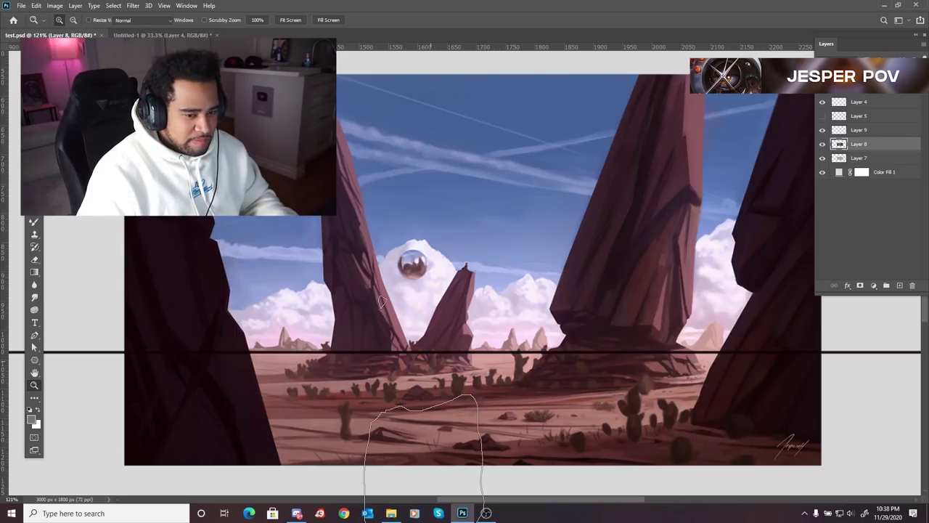
key(b)
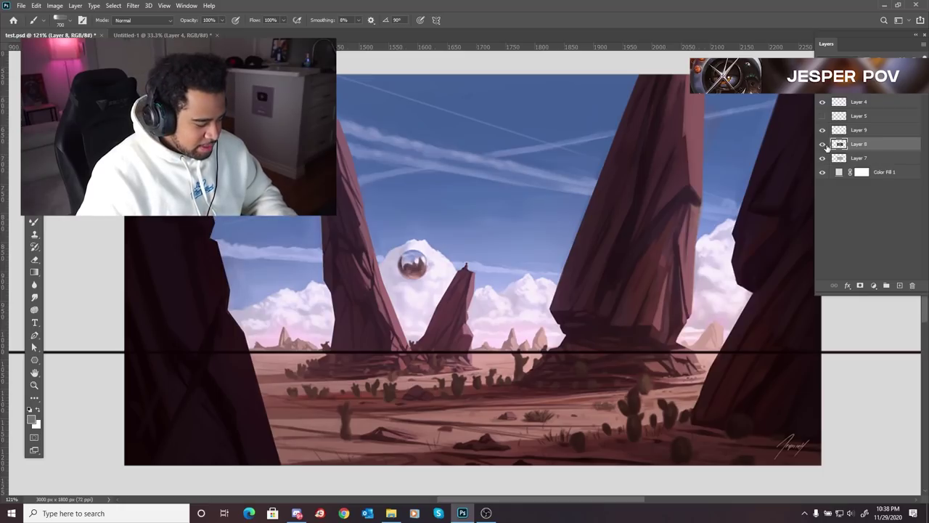
click(823, 144)
click(853, 158)
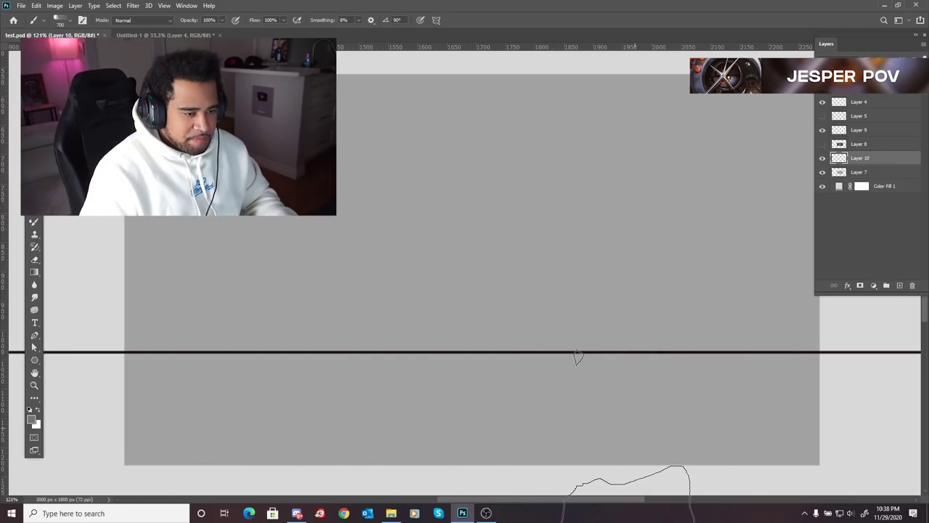
key(4)
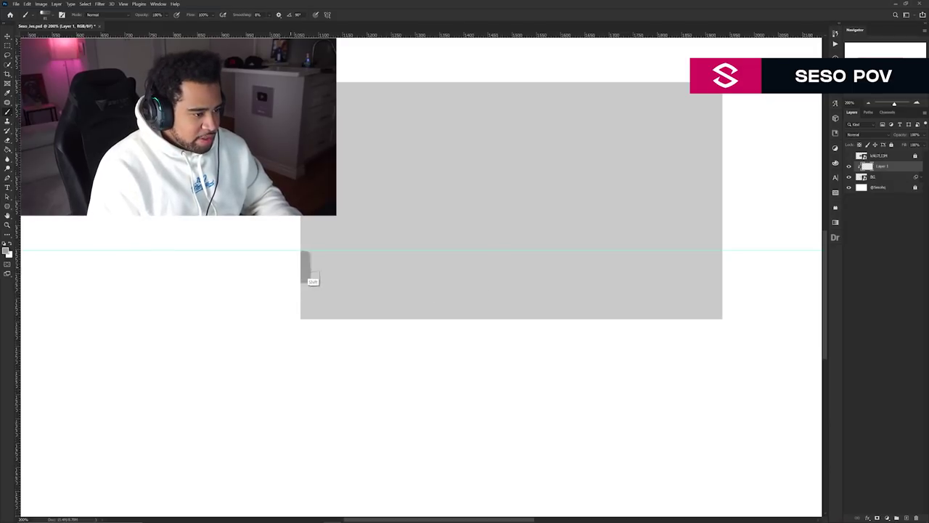
Paint the ground area below the horizon guide in solid mid grey on Layer 1.
mouse_move(308, 268)
mouse_down()
mouse_move(544, 266)
mouse_move(778, 268)
mouse_up()
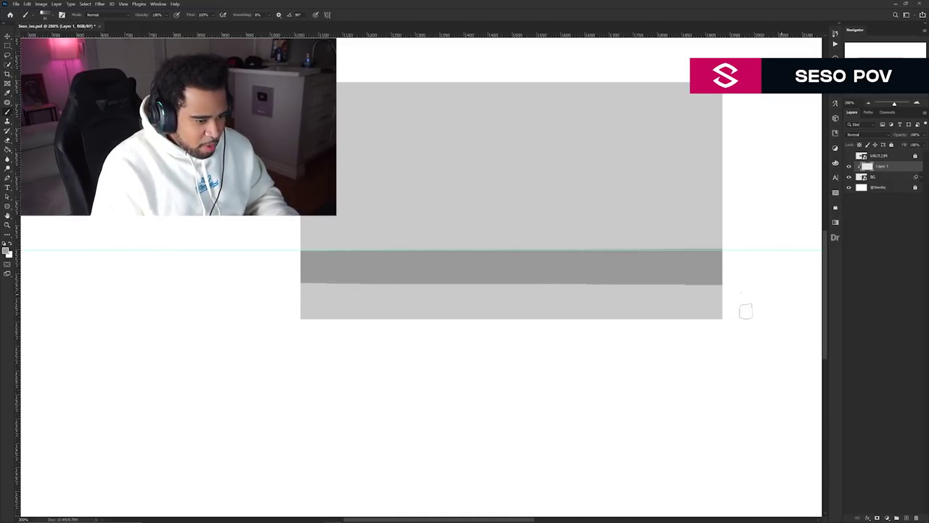
mouse_move(746, 311)
mouse_down()
mouse_move(491, 330)
mouse_move(291, 358)
mouse_up()
drag(591, 307, 521, 308)
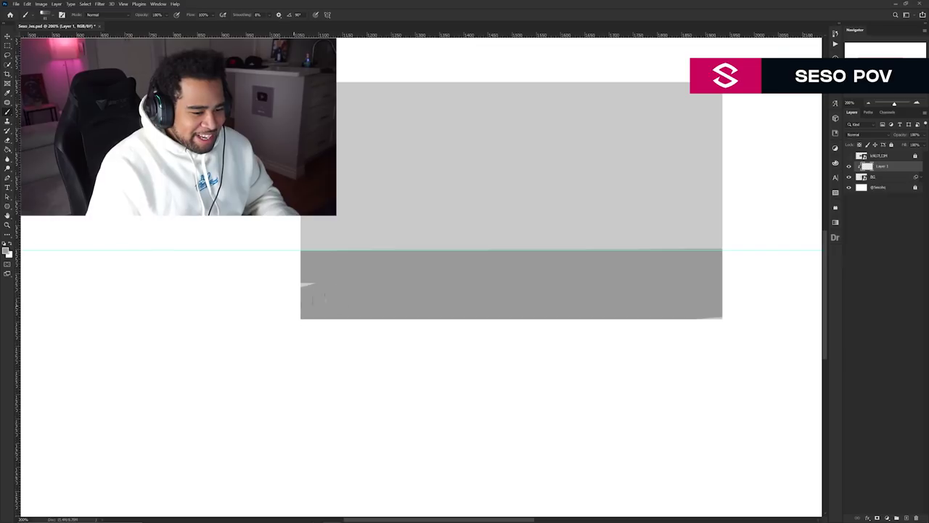
mouse_move(532, 234)
mouse_down()
mouse_move(448, 317)
mouse_move(443, 284)
mouse_up()
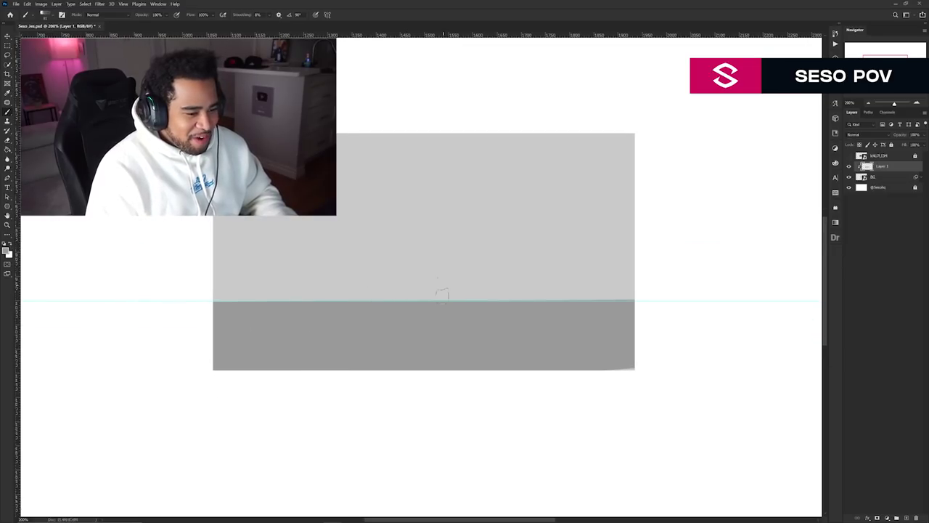
key(v)
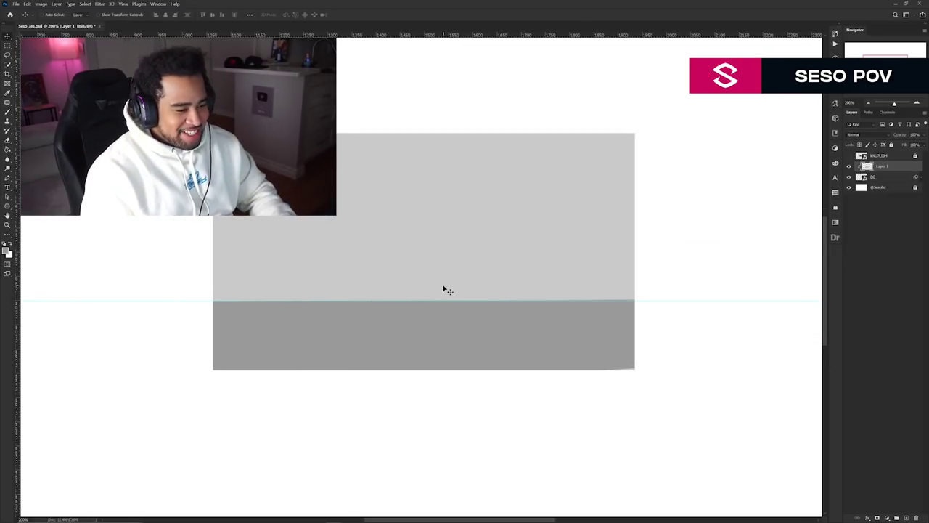
key(b)
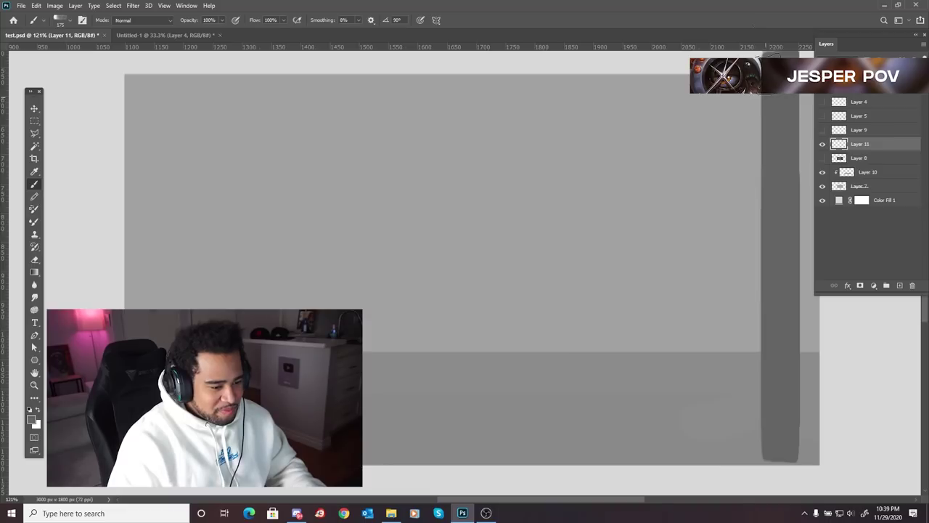
Block in the rock formation near the canvas's right edge with vertical dark grey strokes on Layer 11.
drag(694, 308, 682, 279)
drag(757, 162, 745, 218)
drag(777, 135, 773, 467)
mouse_move(692, 315)
mouse_down()
mouse_move(723, 249)
mouse_move(705, 295)
mouse_up()
drag(720, 327, 703, 288)
drag(718, 103, 735, 148)
drag(731, 143, 705, 459)
Check the reference on Layer 8 and paint the large right-hand tower as a vertical dark grey block.
click(821, 159)
click(822, 159)
mouse_move(631, 409)
mouse_down()
mouse_move(630, 174)
mouse_move(642, 143)
mouse_move(654, 363)
mouse_up()
drag(616, 100, 615, 395)
drag(575, 129, 561, 399)
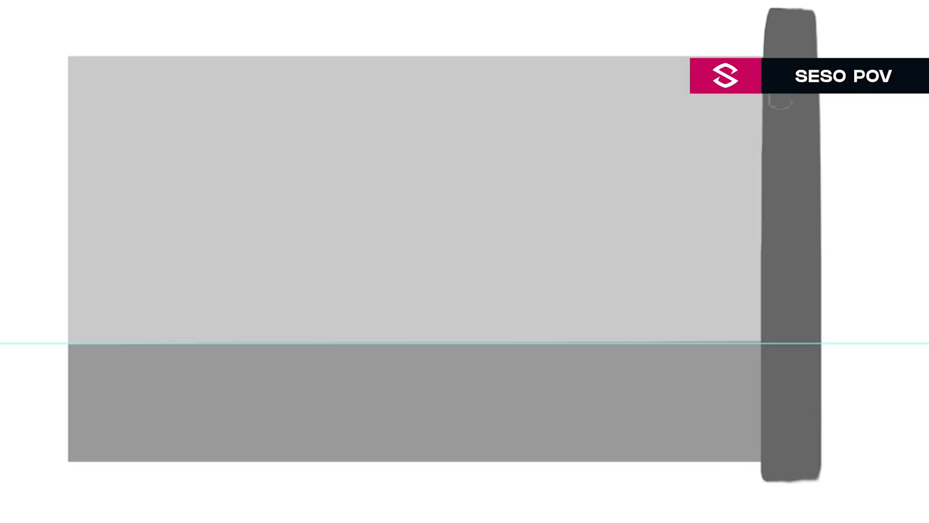
Paint a full-height dark grey block along the right edge of the canvas.
shift+click(771, 501)
drag(755, 469, 744, 43)
drag(709, 29, 704, 465)
mouse_move(561, 105)
mouse_down()
mouse_move(579, 305)
mouse_move(563, 320)
mouse_up()
key(ctrl+z)
drag(463, 307, 443, 290)
mouse_move(475, 162)
mouse_down()
mouse_move(465, 260)
mouse_move(488, 290)
mouse_move(503, 161)
mouse_move(518, 171)
mouse_up()
key(ctrl+z)
key(ctrl+z)
Block in the rock towers as dark grey upright shapes crossing the horizon on Layer 2.
mouse_move(477, 211)
mouse_down()
mouse_move(491, 313)
mouse_move(469, 299)
mouse_up()
drag(469, 292, 468, 159)
drag(494, 247, 514, 197)
drag(487, 211, 494, 271)
drag(503, 104, 482, 235)
mouse_move(504, 255)
mouse_down()
mouse_move(556, 284)
mouse_move(567, 267)
mouse_up()
mouse_move(541, 277)
mouse_down()
mouse_move(591, 293)
mouse_move(602, 263)
mouse_up()
drag(581, 257, 623, 283)
Compare the grey tower blocks with the reference painting by repeatedly showing and hiding the reference layer.
click(824, 157)
click(824, 156)
click(824, 156)
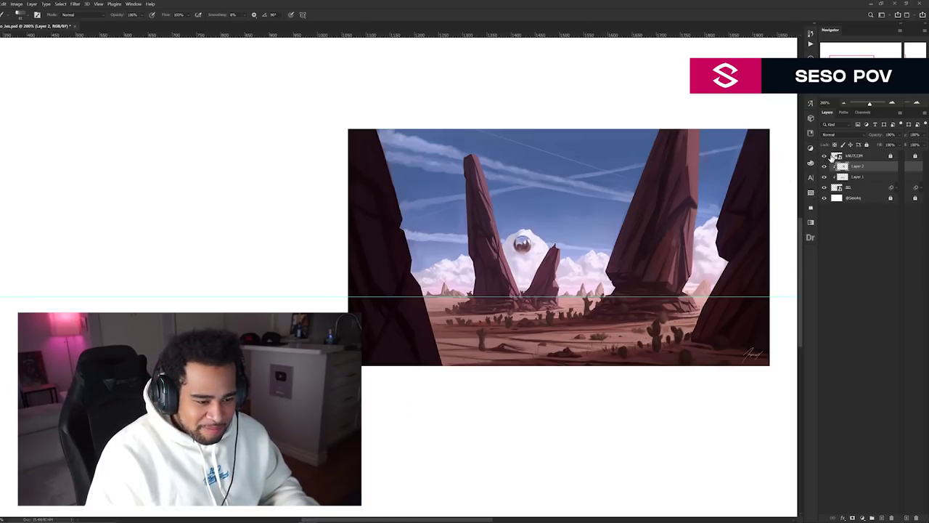
click(824, 156)
click(824, 156)
click(824, 156)
click(825, 156)
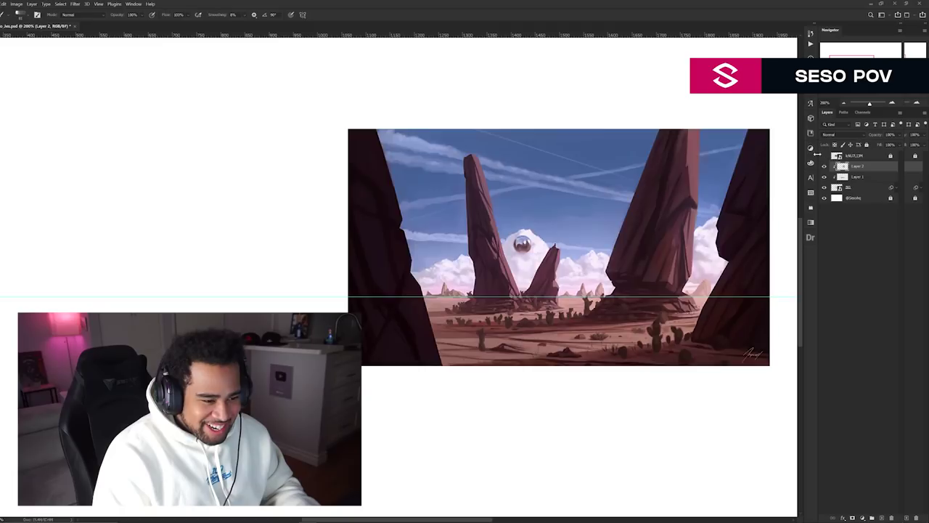
click(824, 156)
mouse_move(443, 207)
mouse_down()
mouse_move(462, 290)
mouse_move(508, 262)
mouse_up()
key(ctrl+z)
key(ctrl+z)
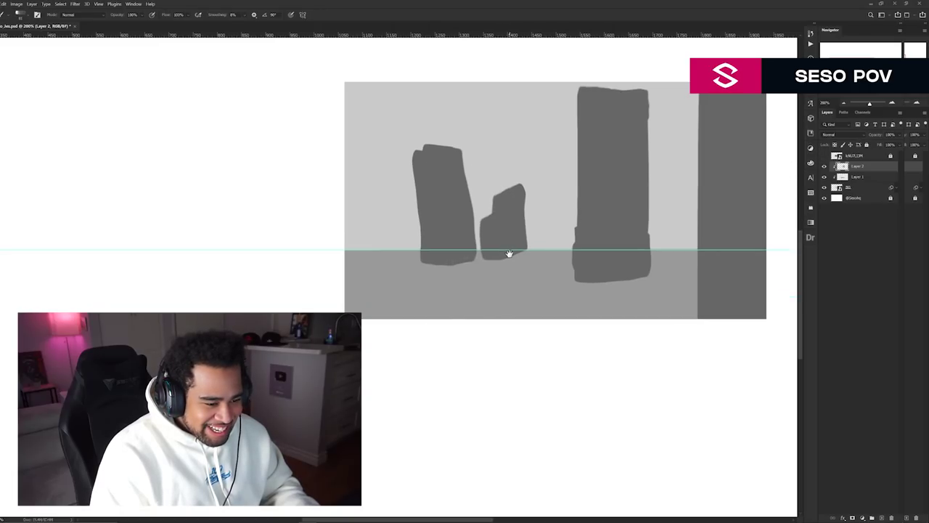
Paint a vertical dark grey strip down the left edge of the canvas on Layer 2.
drag(359, 93, 357, 307)
drag(549, 246, 544, 245)
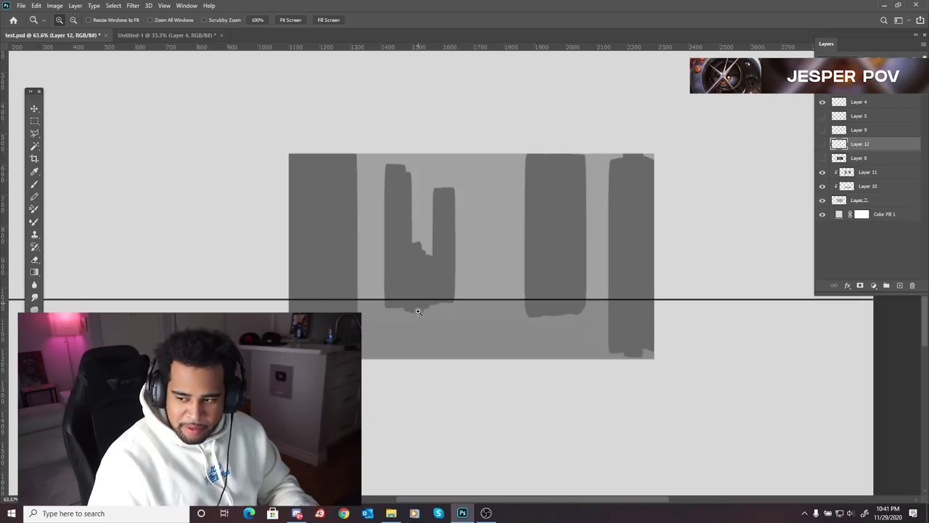
On Layer 13, draw a straight light guideline with an enlarged brush from the painting's lower-right corner to its left edge just below the horizon.
alt+click(424, 304)
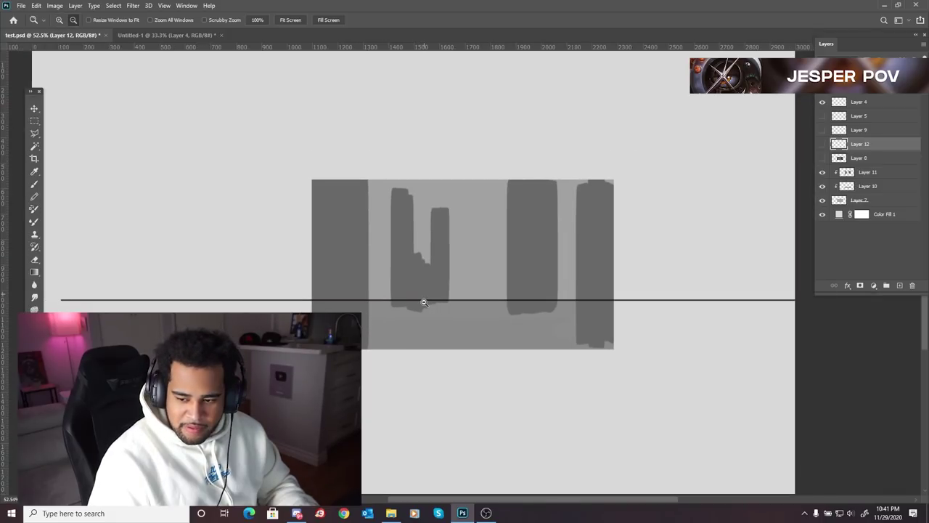
alt+click(425, 304)
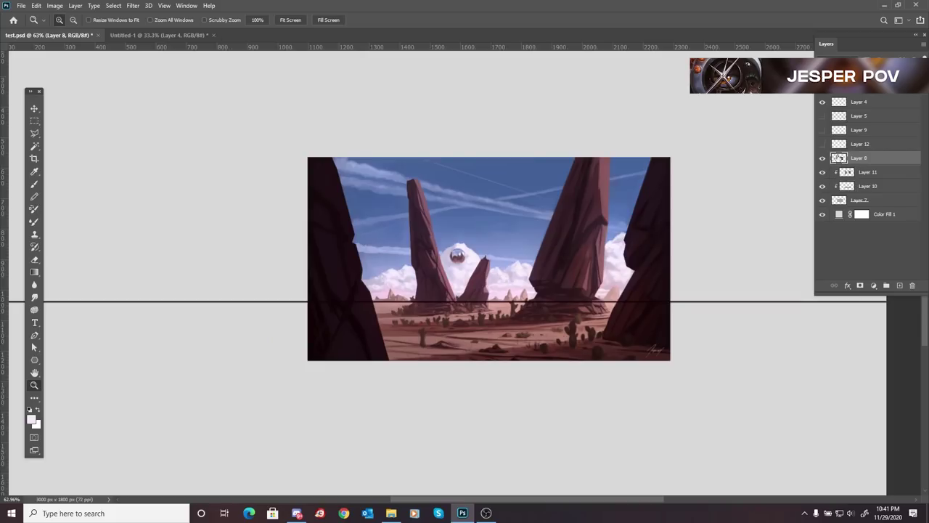
click(491, 347)
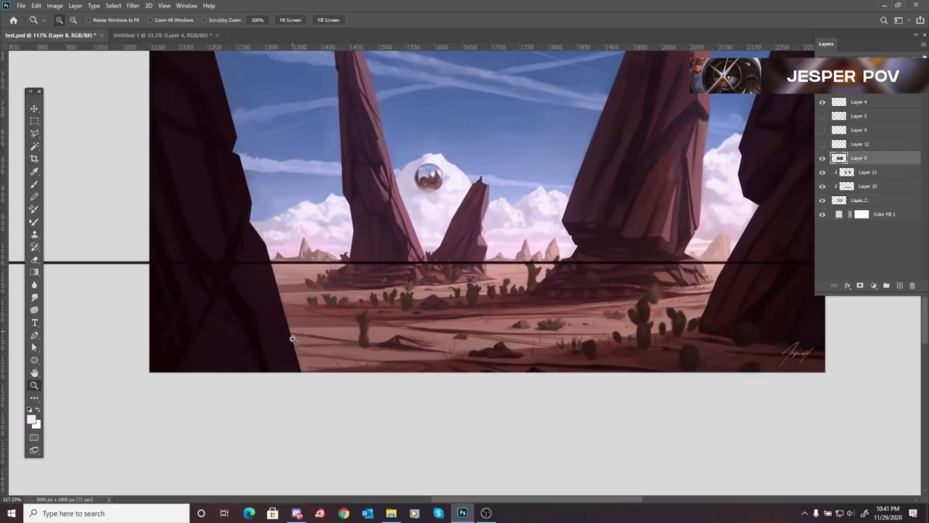
drag(559, 311, 542, 324)
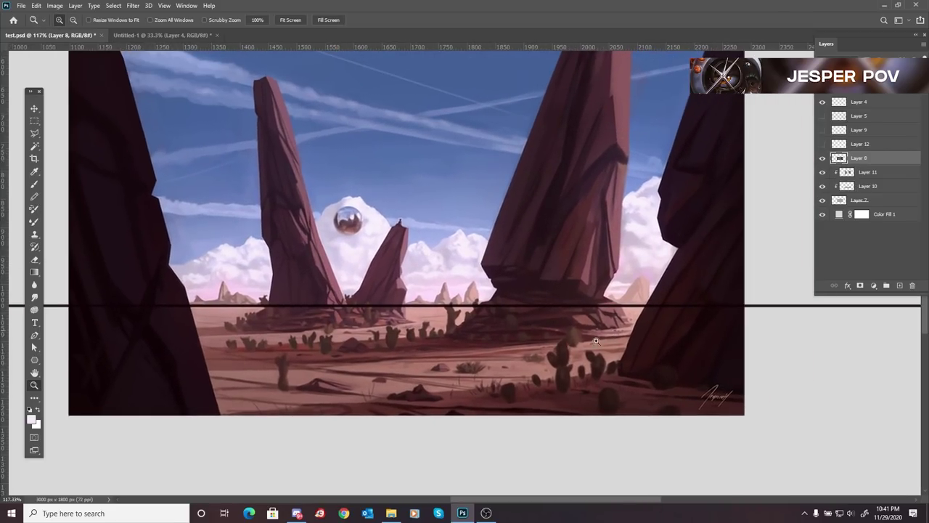
drag(176, 342, 422, 344)
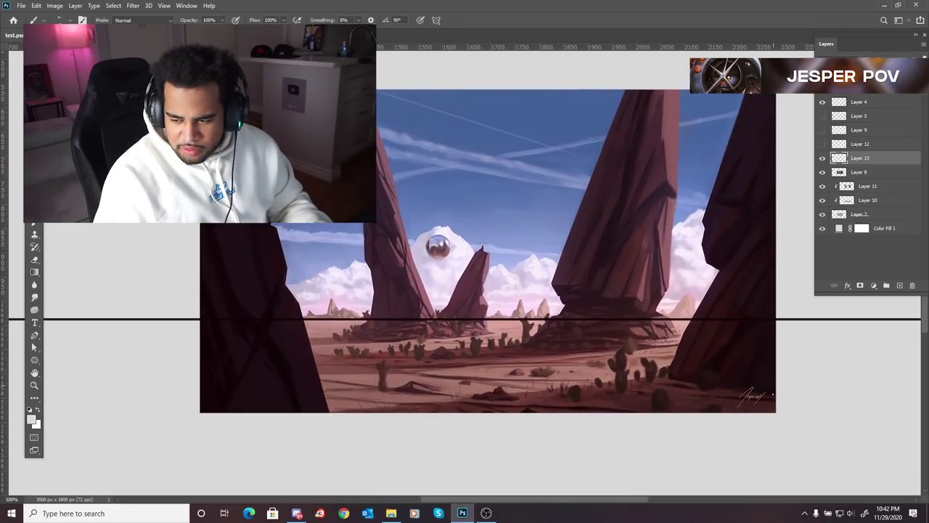
shift+click(155, 315)
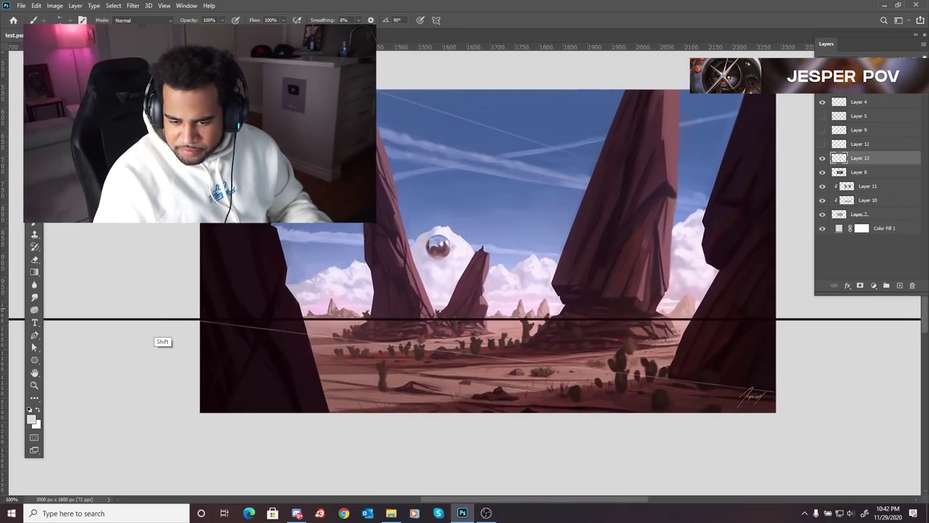
key(ctrl+z)
key(bracketright)
key(bracketright)
key(bracketright)
key(bracketright)
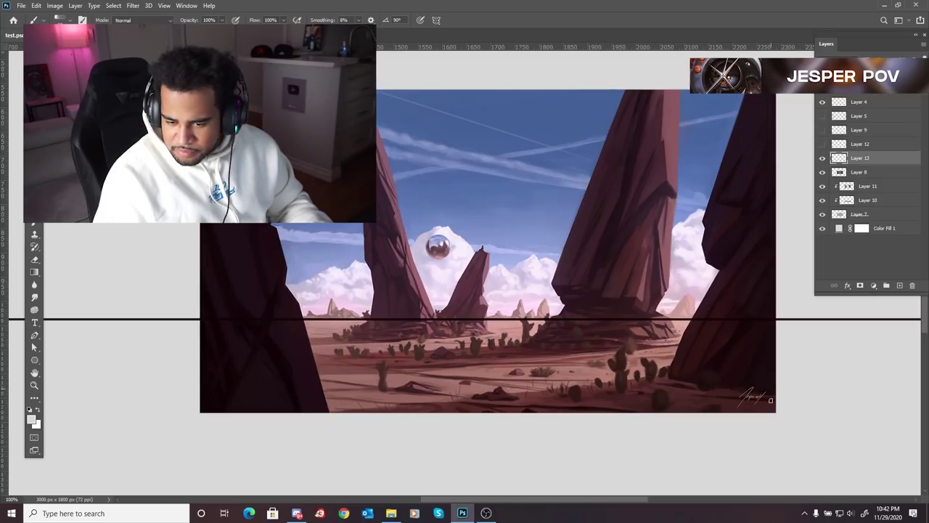
shift+click(169, 326)
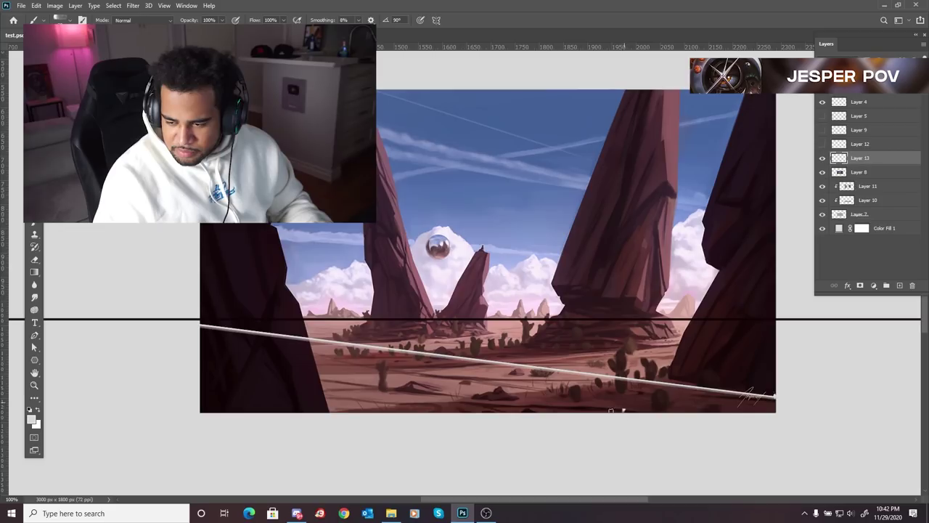
Try a second straight light guideline below the first, from the painting's bottom edge to its left edge.
shift+click(115, 331)
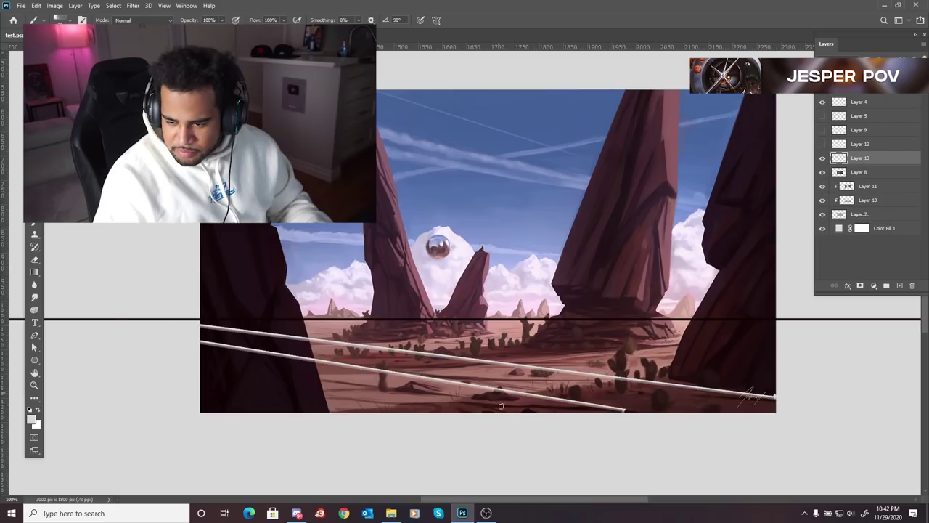
key(ctrl+z)
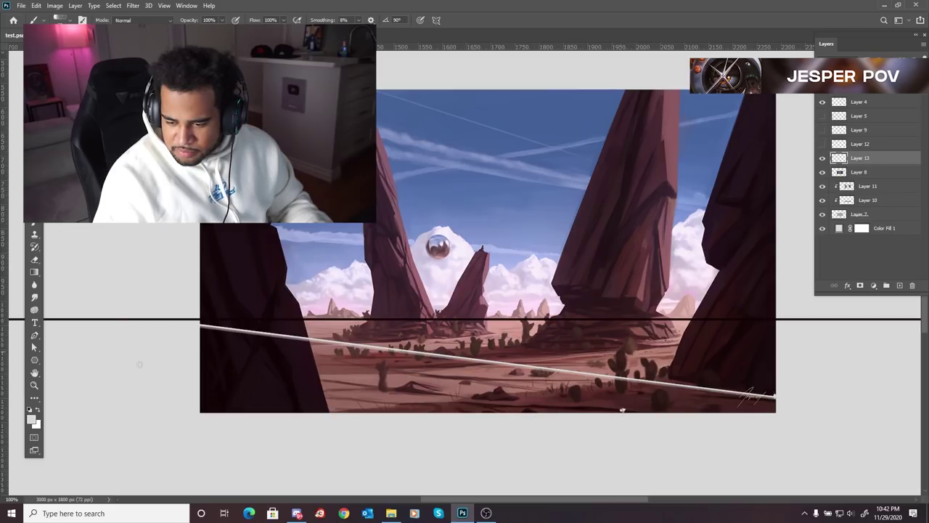
Draw two more straight light guidelines below the first, running from the painting's bottom edge up to its left edge.
shift+click(71, 347)
click(519, 415)
shift+click(145, 378)
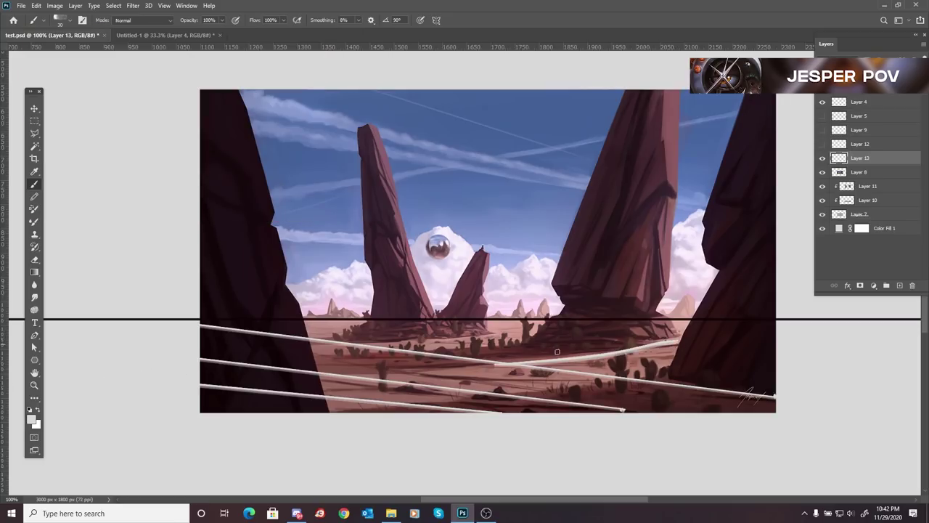
Draw two crossing light guidelines rising gently from the painting's left edge, one to the right edge and one to the large tower's base.
drag(590, 350, 686, 339)
key(ctrl+z)
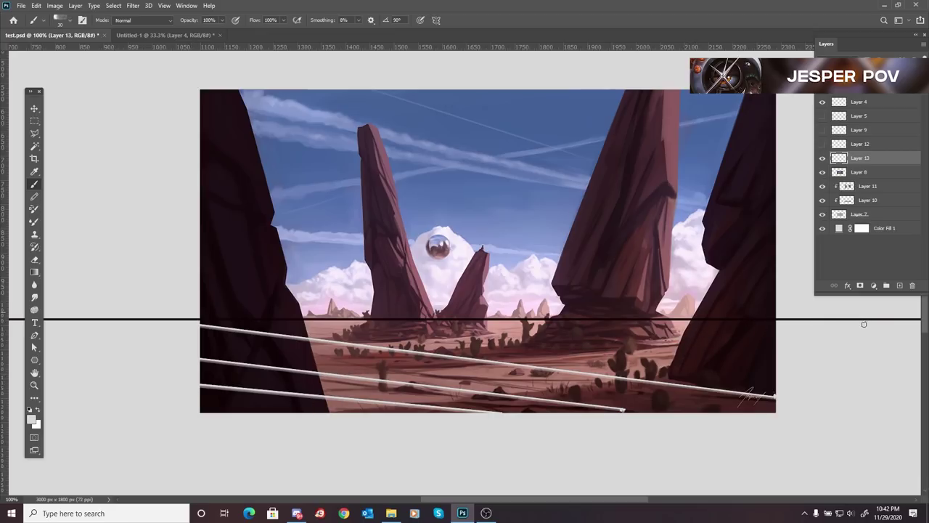
shift+click(196, 380)
click(196, 348)
shift+click(541, 327)
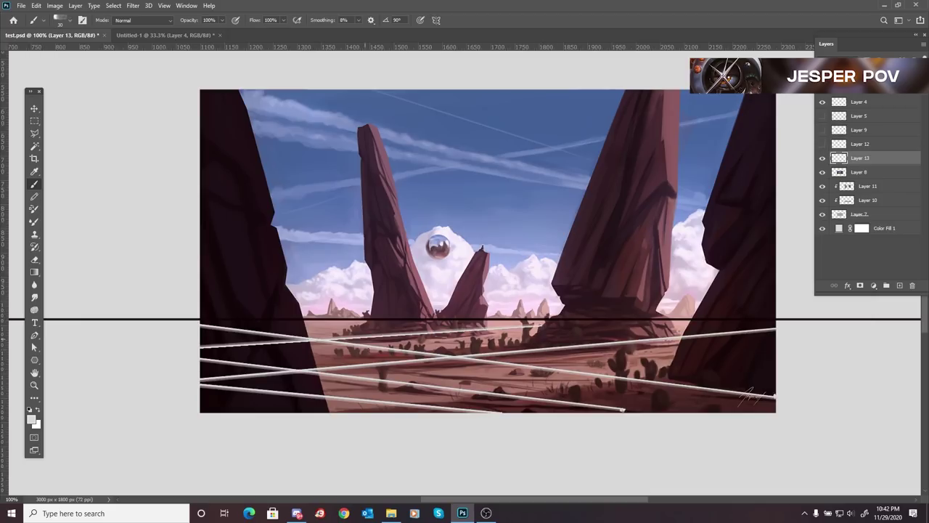
Compare the painting with and without the crossing guidelines by hiding and showing Layer 13.
drag(589, 266, 557, 270)
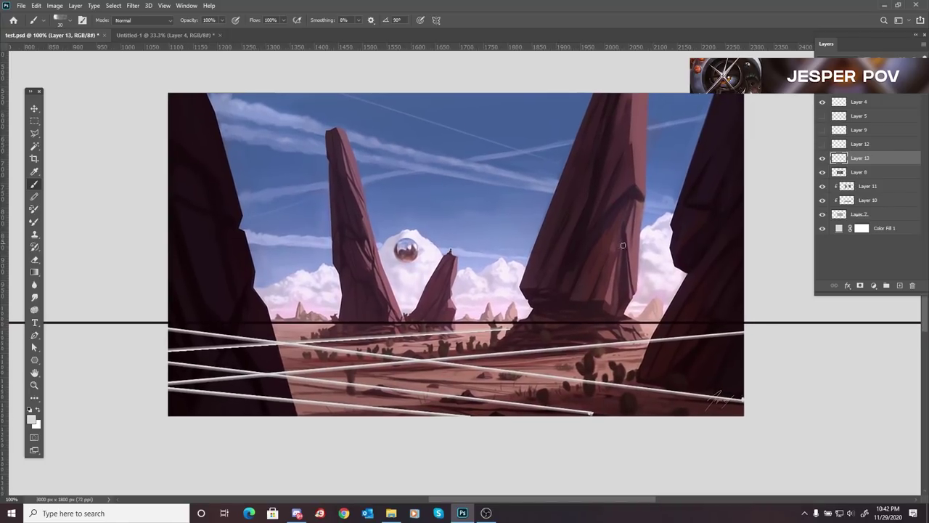
click(821, 159)
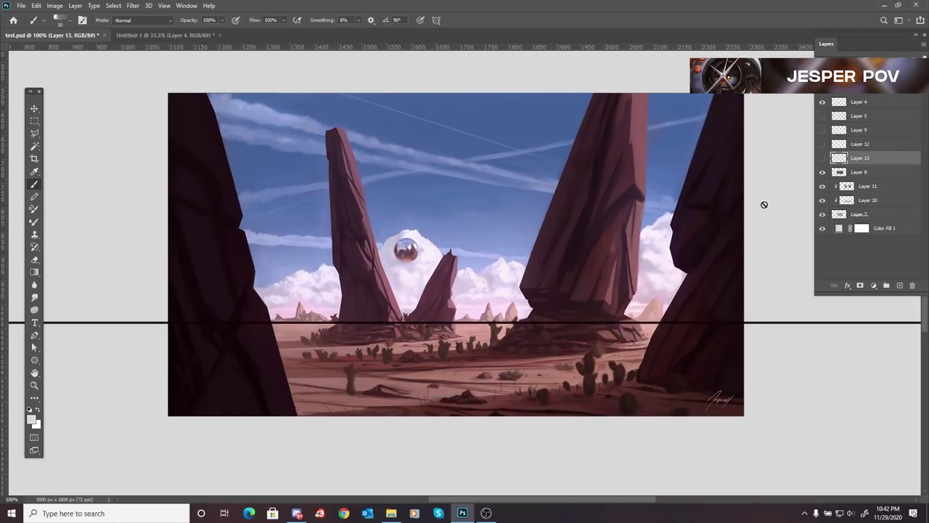
key(z)
alt+click(803, 156)
click(821, 158)
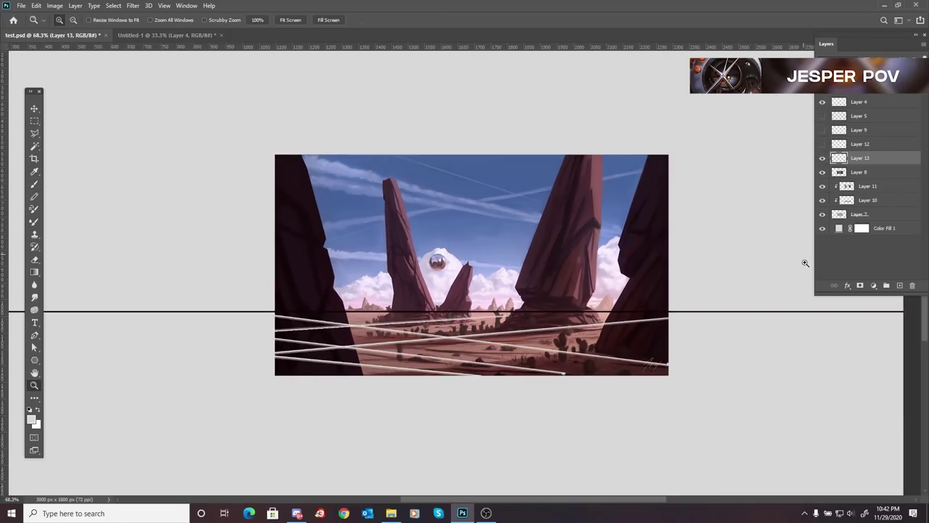
Review the Polygon tool's path options, including path colour and star ratio, and its shape fill in the Seso_Joe document.
click(34, 359)
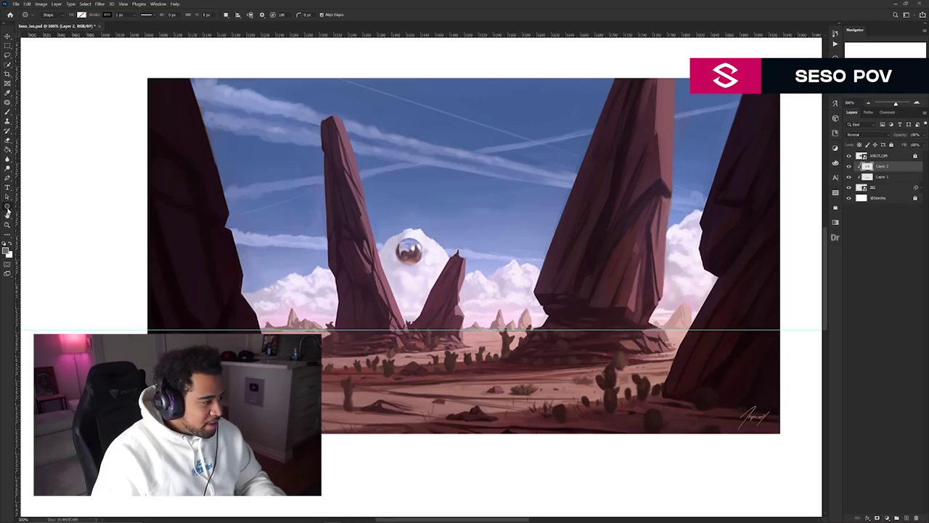
key(ctrl+minus)
key(ctrl+minus)
key(ctrl+minus)
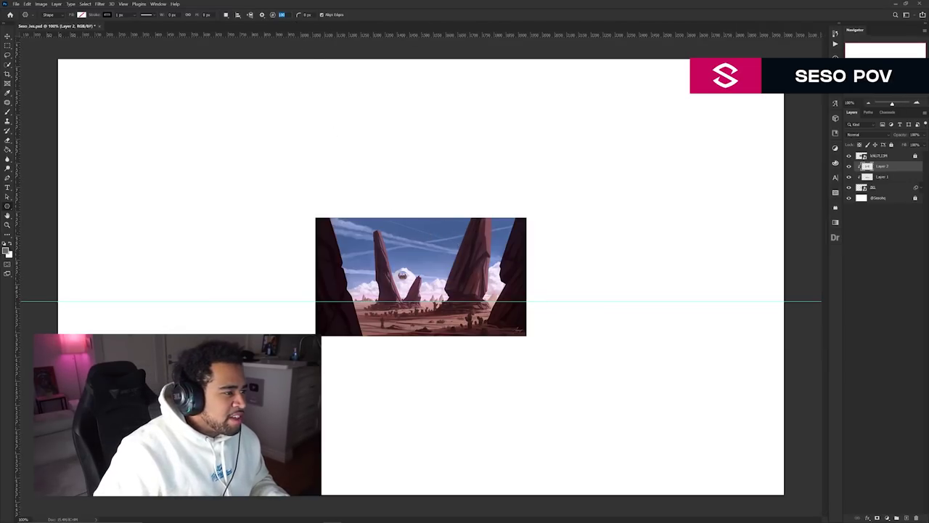
click(263, 16)
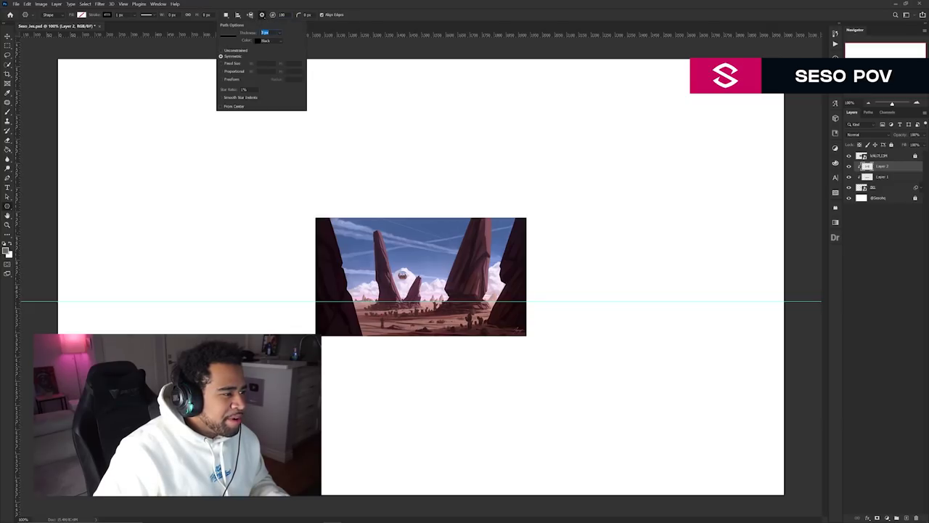
click(270, 41)
click(270, 42)
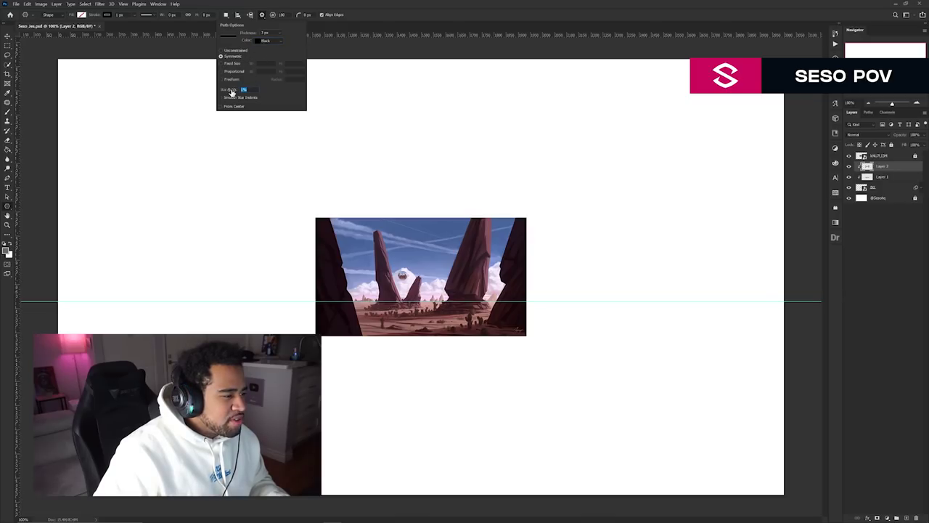
click(469, 132)
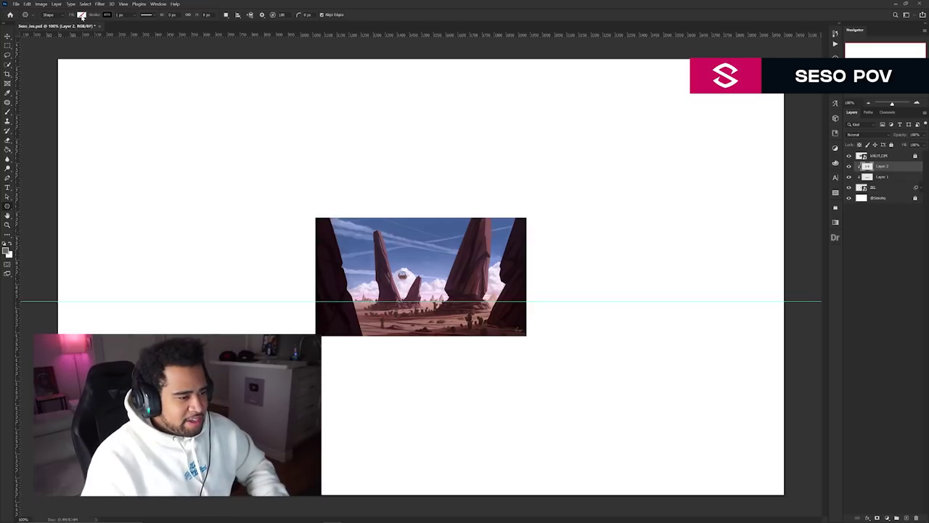
click(82, 16)
click(421, 28)
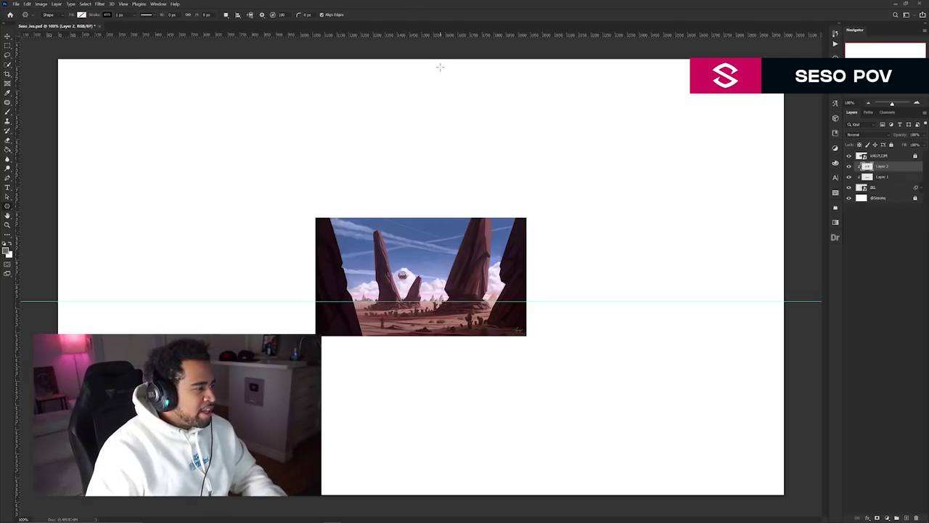
Draw an unfilled 100-point radial star about 3848 px wide, centred on the horizon guide to the right of the painting.
key(ctrl+minus)
key(ctrl+minus)
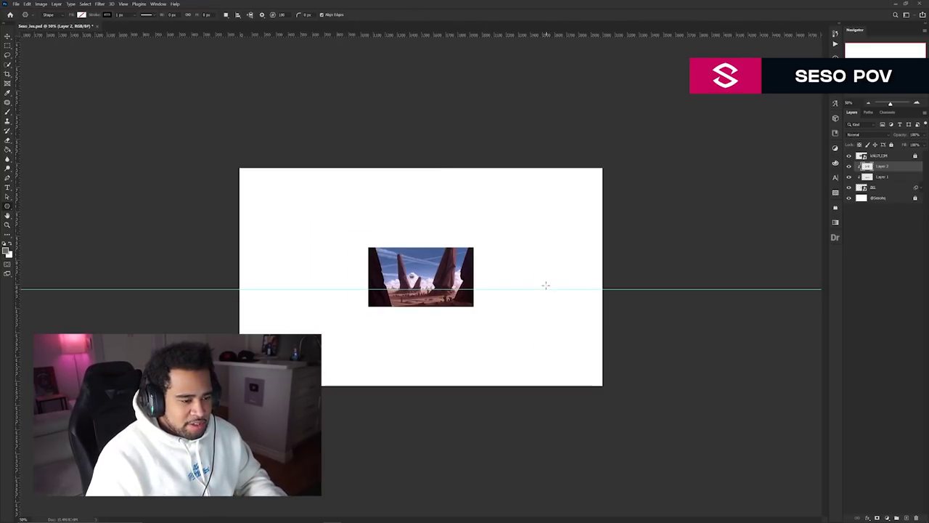
drag(545, 285, 792, 522)
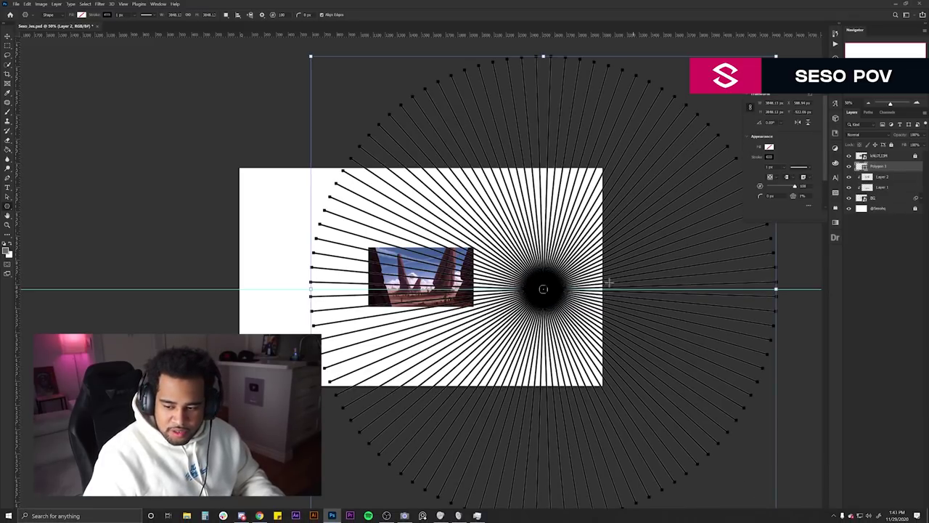
Enlarge the radial star with Free Transform so its lines extend past the canvas's left edge.
key(v)
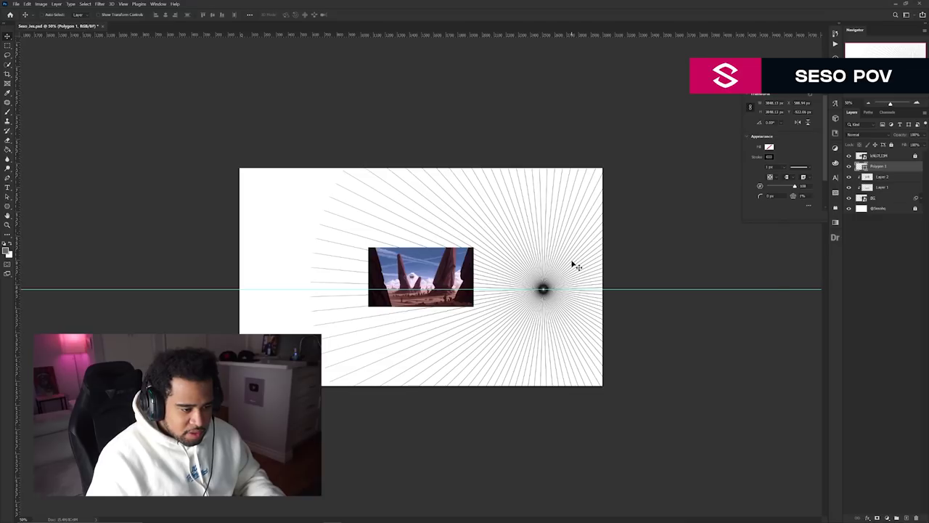
key(ctrl)
drag(573, 266, 575, 266)
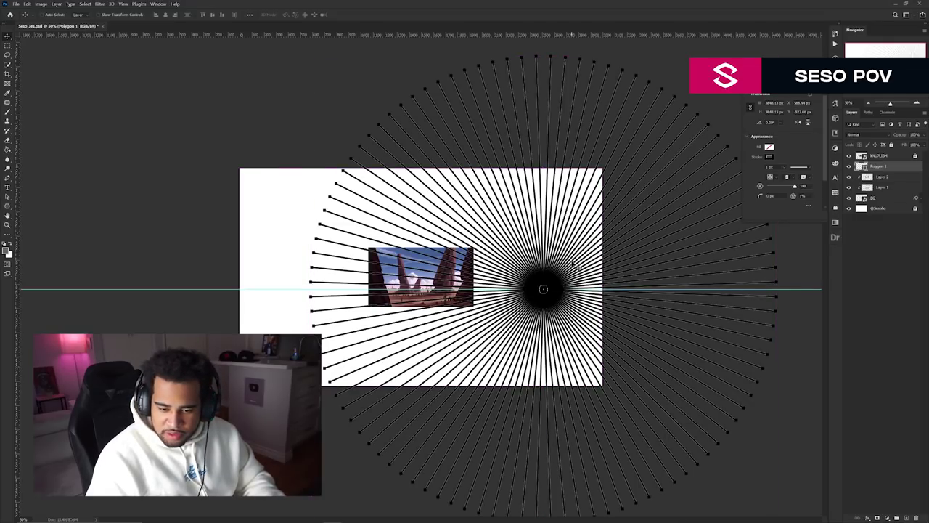
click(574, 266)
key(ctrl+t)
drag(312, 59, 198, 2)
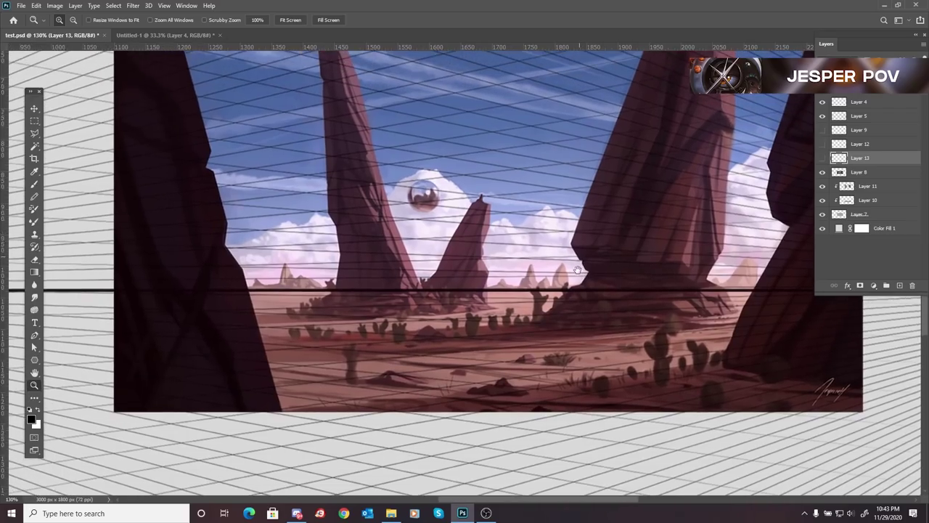
Examine the two-point perspective grid over the painting's foreground, horizon and left tower in test.psd.
click(660, 236)
scroll(661, 236, up, 5)
drag(672, 213, 779, 158)
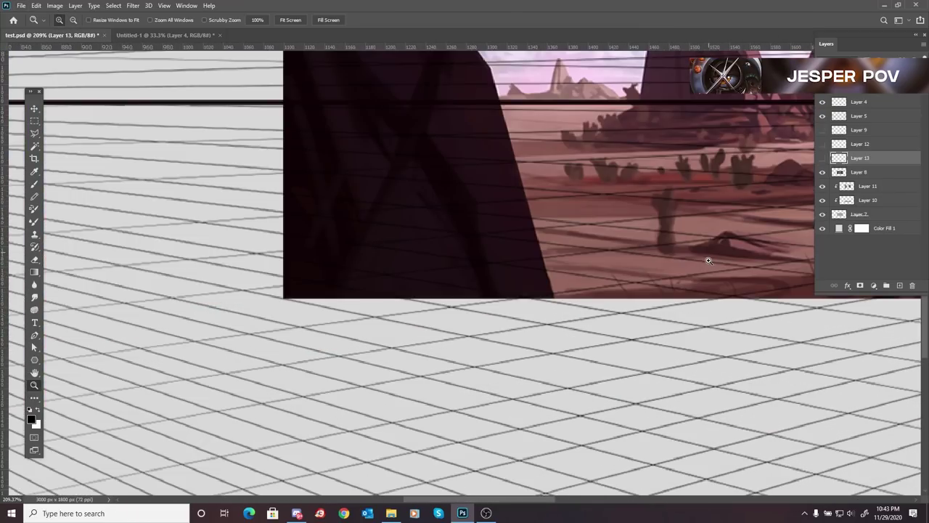
mouse_move(613, 196)
mouse_down()
mouse_move(353, 353)
mouse_move(228, 375)
mouse_move(246, 351)
mouse_up()
drag(415, 192, 467, 396)
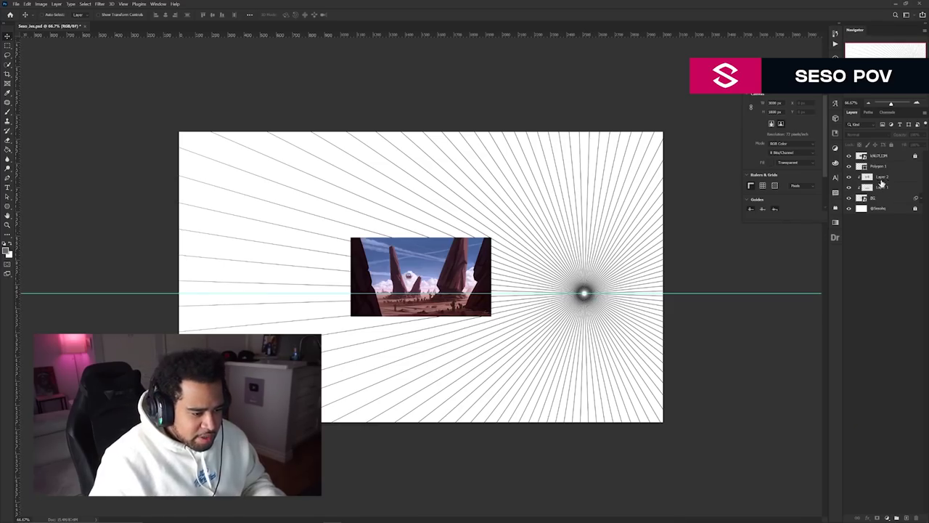
Rasterize the Polygon 1 layer and place a duplicate of it on the horizon guide near the canvas's left edge.
click(883, 168)
right_click(886, 168)
click(860, 272)
drag(617, 288, 249, 289)
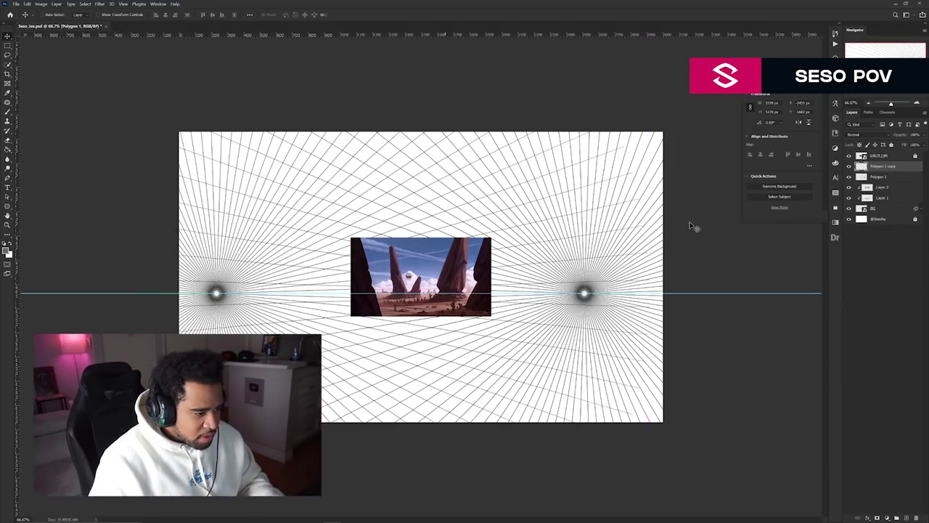
Identify the right vanishing point's layer by toggling its visibility, and rename it R.
click(849, 177)
click(850, 178)
double_click(878, 176)
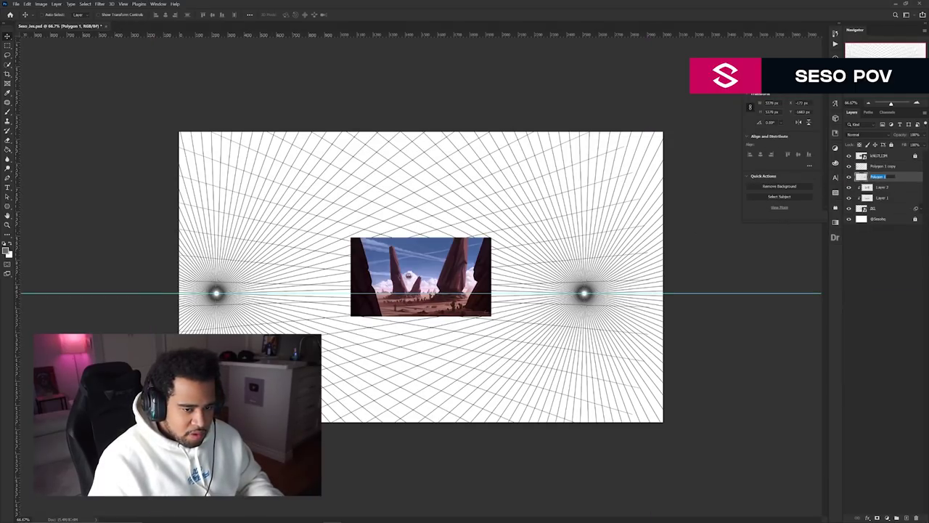
text(R)
key(Return)
Duplicate the R layer and adjust the copy slightly with Free Transform.
key(ctrl+j)
key(ctrl+t)
drag(134, 188, 141, 162)
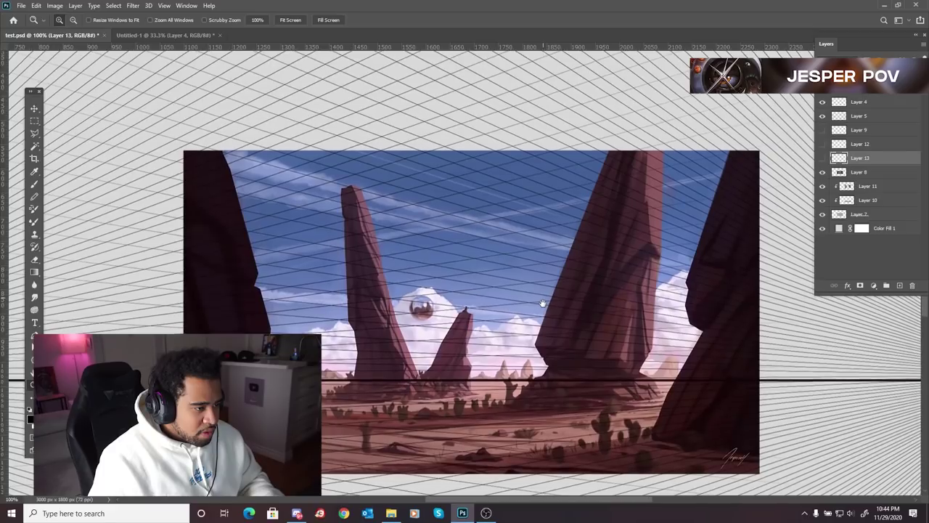
Compare the painting with the grey blocks under the perspective grid by toggling Layer 8 in test.psd.
drag(543, 304, 542, 301)
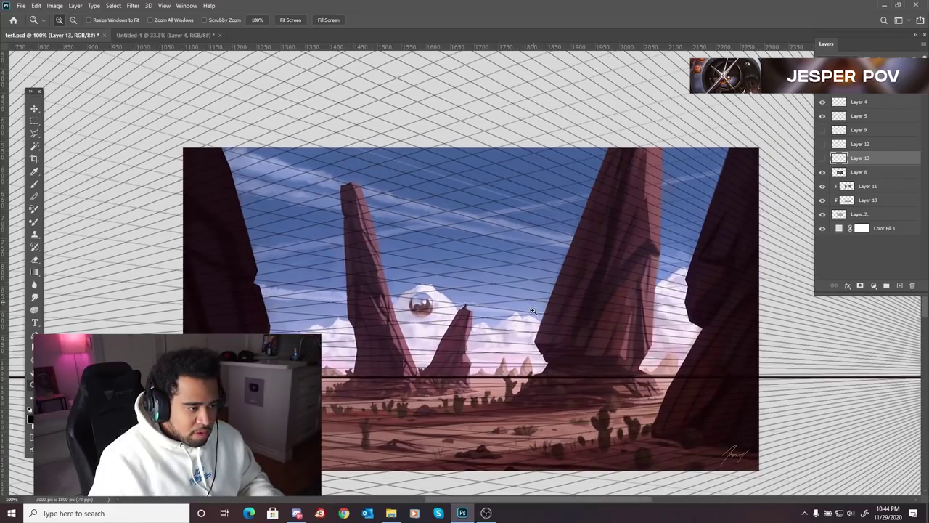
click(475, 369)
alt+click(513, 344)
drag(521, 331, 498, 311)
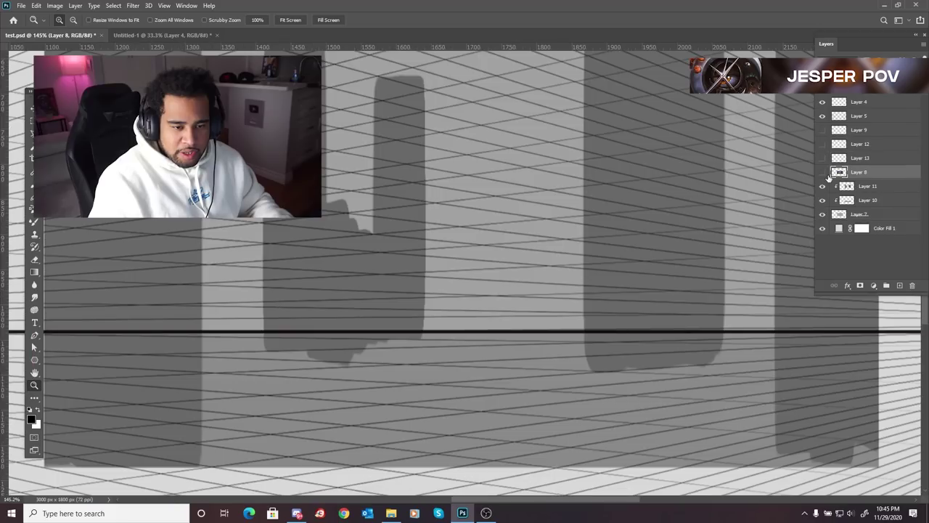
click(823, 172)
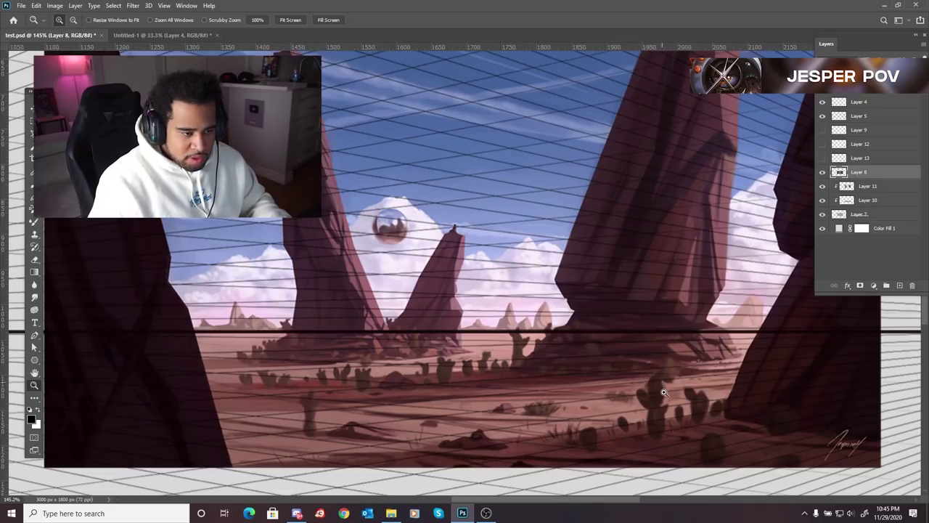
Examine how the rock towers, their bases and the desert floor line up with the perspective grid across the whole painting.
scroll(664, 392, up, 4)
drag(645, 275, 612, 314)
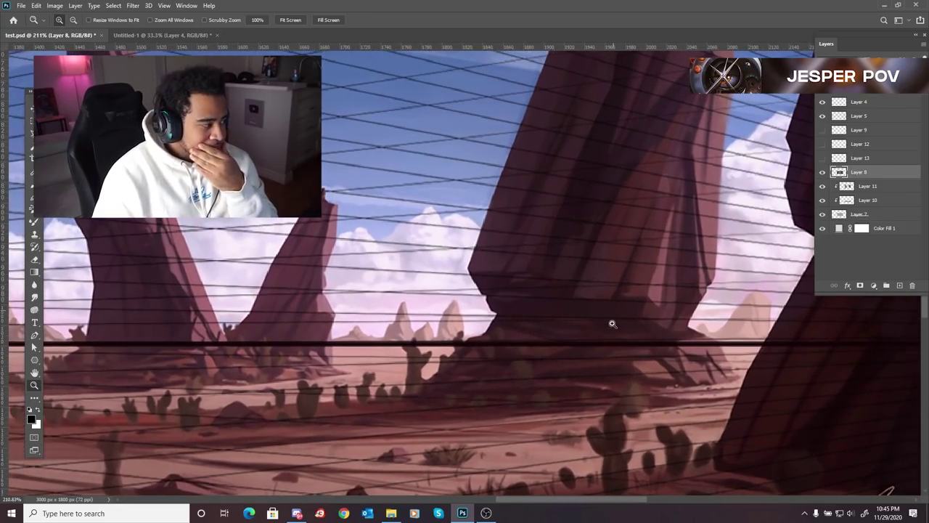
drag(574, 377, 574, 357)
drag(567, 193, 527, 363)
drag(573, 320, 592, 165)
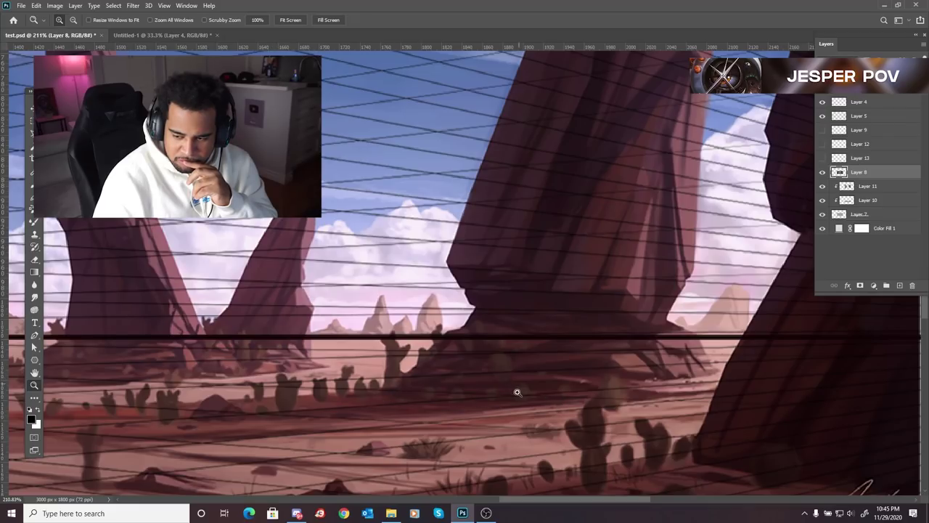
scroll(668, 239, up, 5)
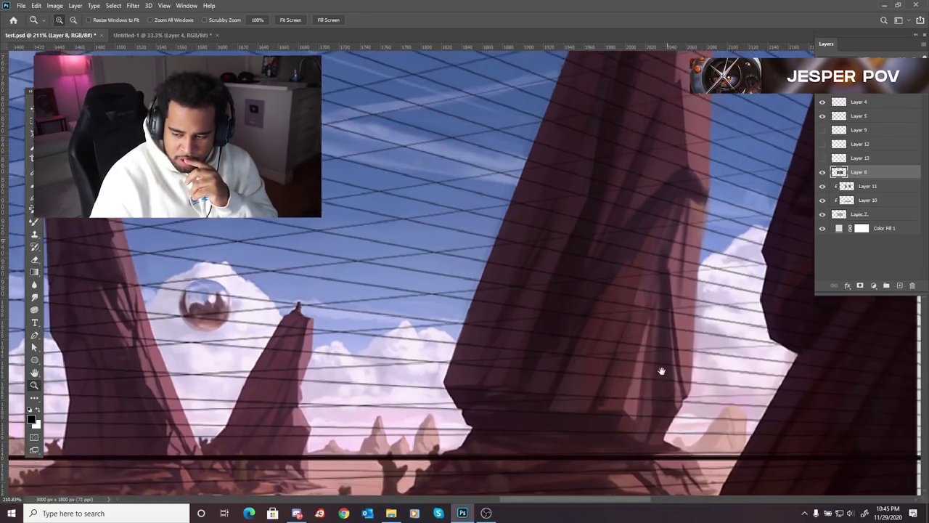
drag(666, 310, 636, 324)
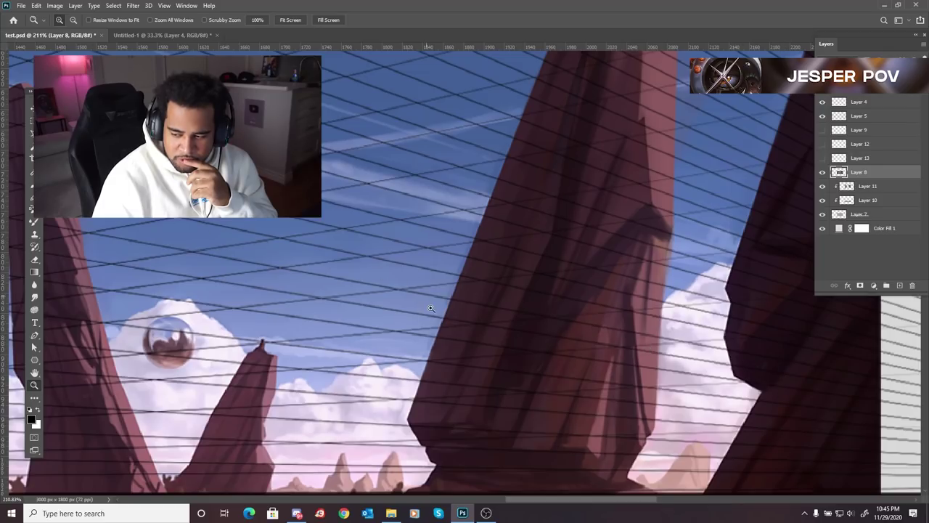
drag(467, 345, 416, 363)
drag(297, 364, 515, 293)
drag(672, 295, 616, 312)
drag(323, 314, 734, 193)
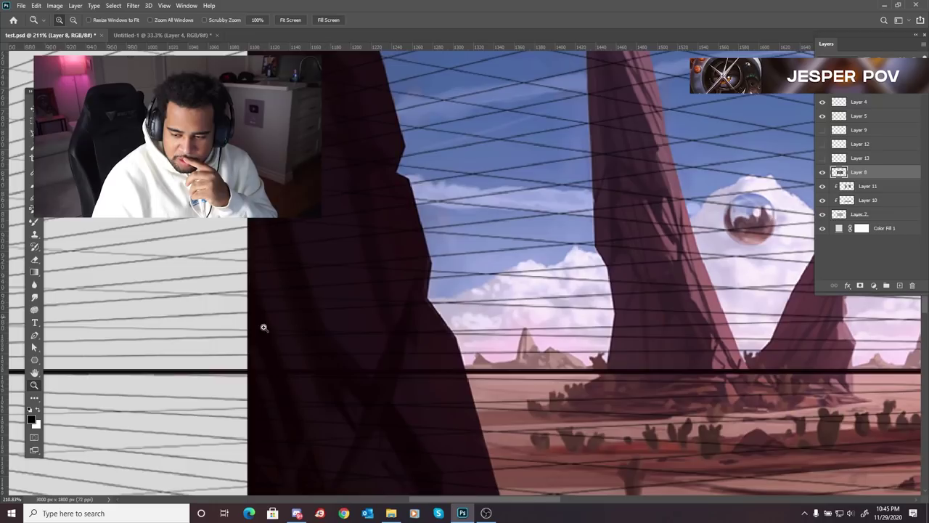
drag(264, 327, 541, 289)
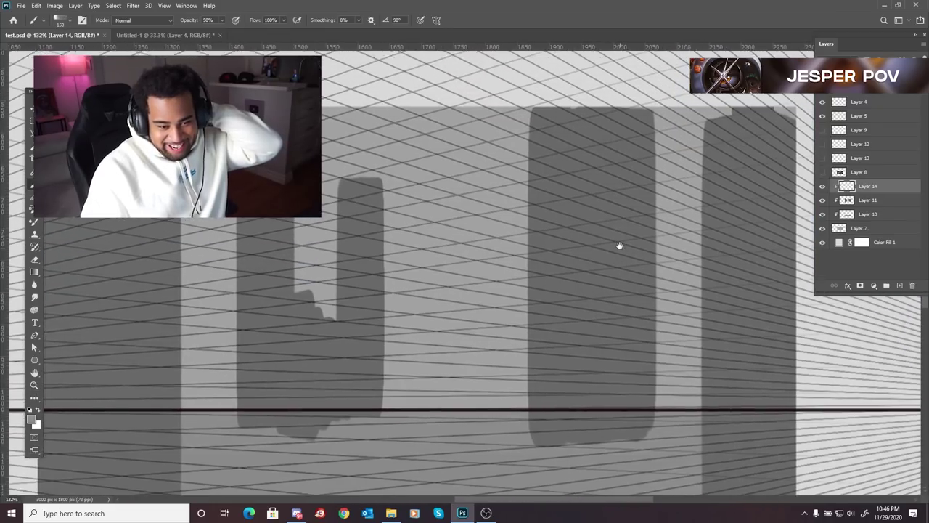
Set up the brush at 300 px and 60% opacity with a grey sampled from beside the large right-of-centre tower.
drag(622, 221, 619, 223)
key(bracketright)
key(bracketright)
key(bracketright)
alt+click(670, 177)
key(alt)
drag(625, 206, 638, 247)
key(4)
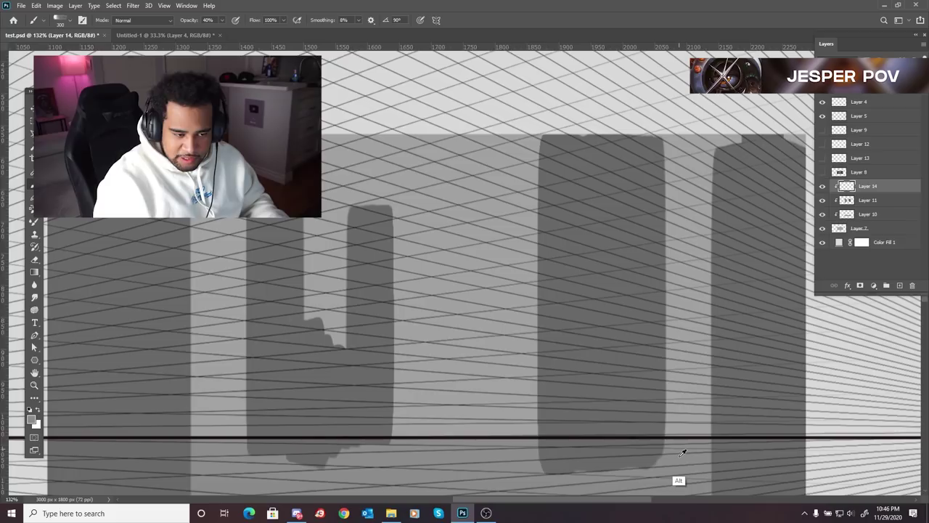
scroll(674, 461, down, 1)
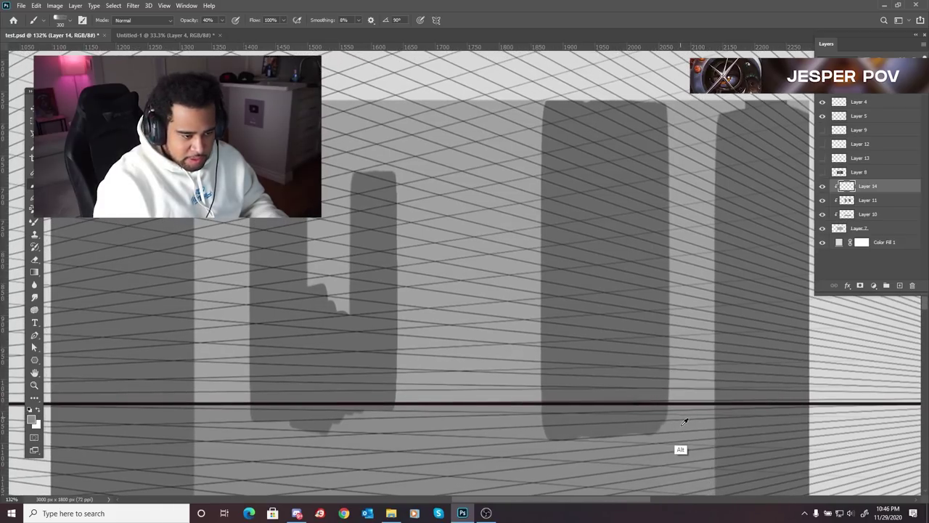
key(6)
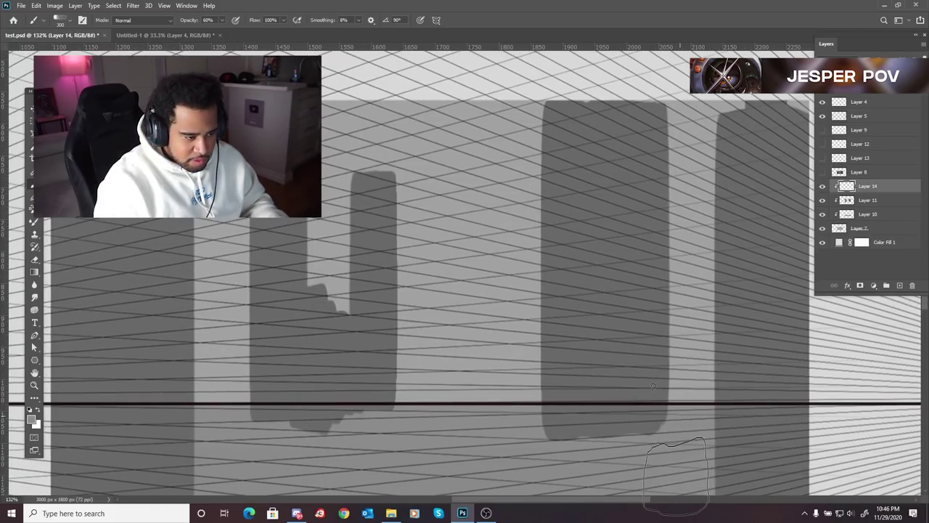
drag(648, 434, 659, 446)
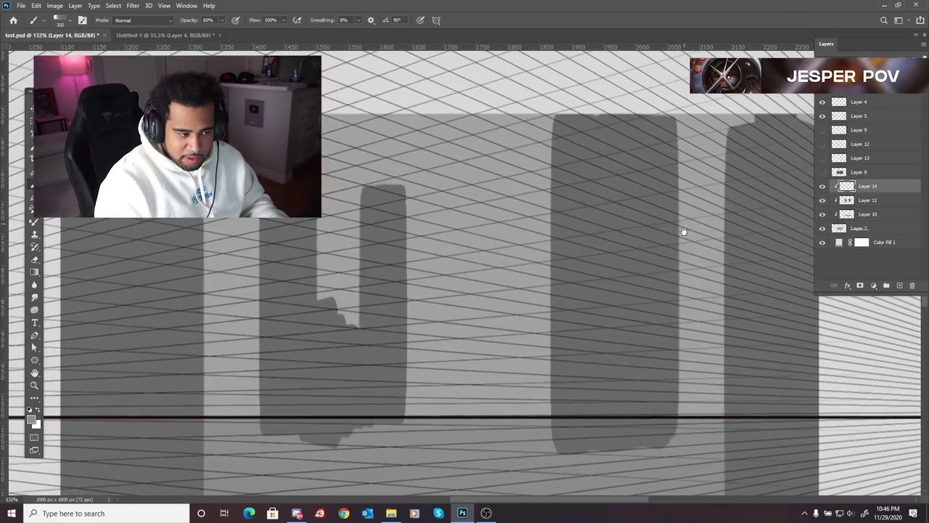
Compare the large tower's shape and side planes with the painting by showing Layer 8, and hide it again.
click(823, 173)
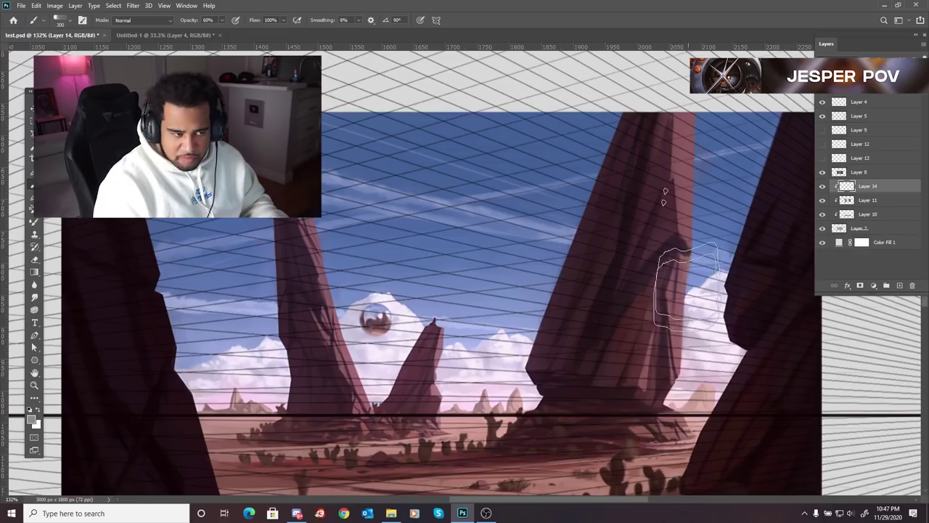
drag(681, 324, 476, 296)
drag(558, 283, 682, 280)
click(823, 172)
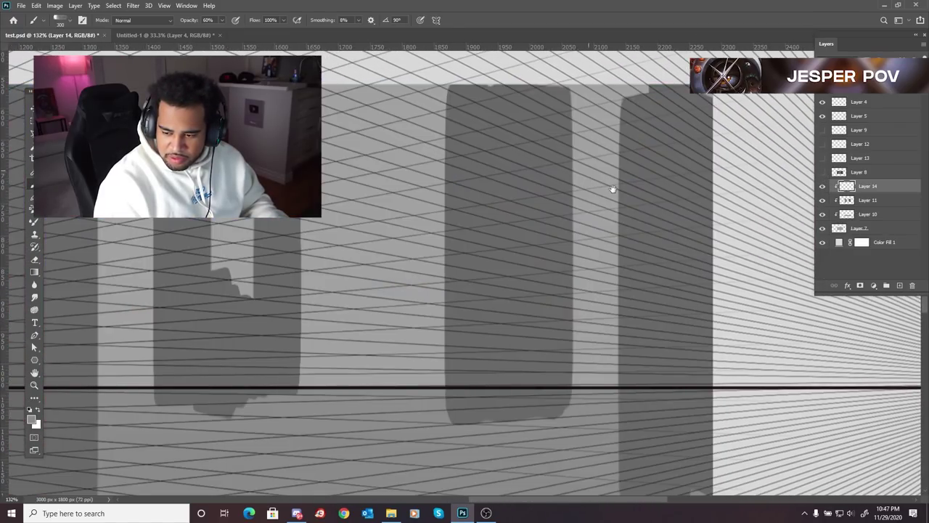
drag(603, 186, 633, 197)
mouse_move(592, 90)
mouse_down()
mouse_move(592, 218)
mouse_move(551, 465)
mouse_up()
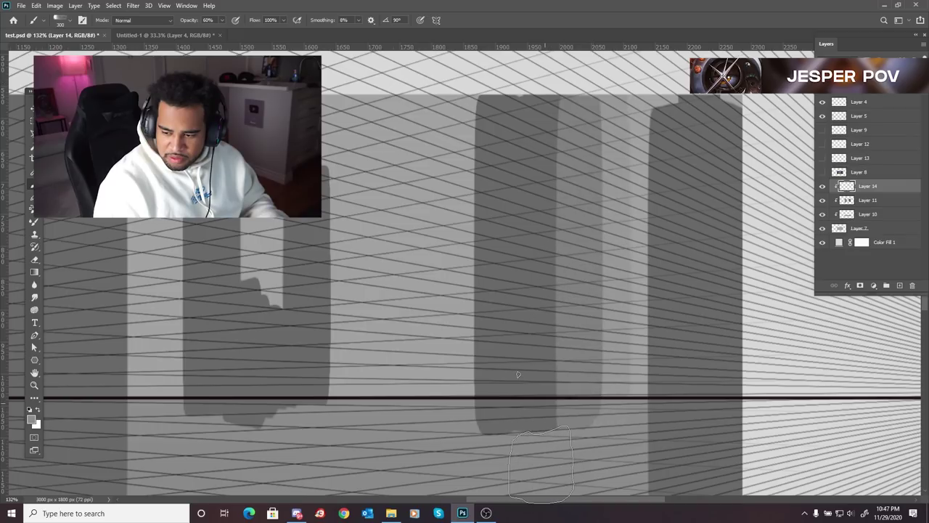
drag(565, 292, 617, 282)
key(ctrl+z)
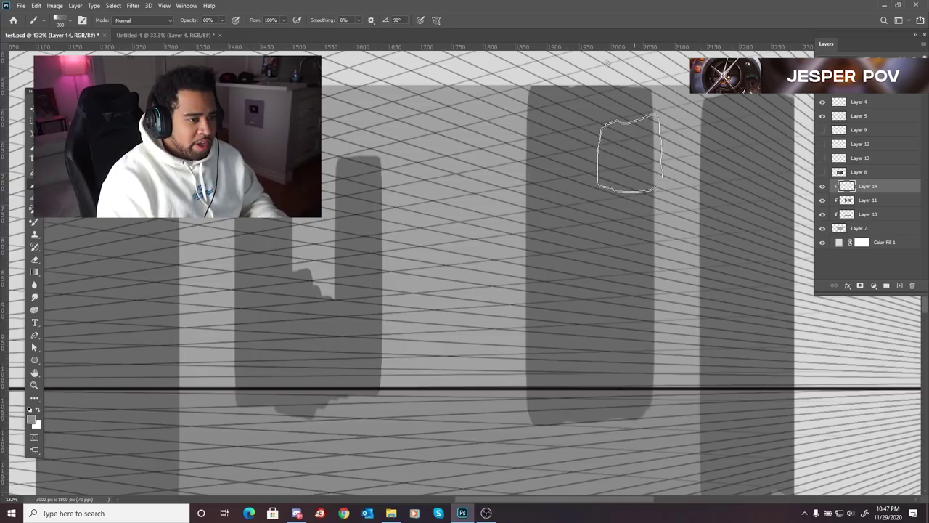
Paint a lighter vertical side plane down the right part of the large right-of-centre tower at 60% opacity.
drag(633, 92, 592, 397)
drag(541, 296, 565, 263)
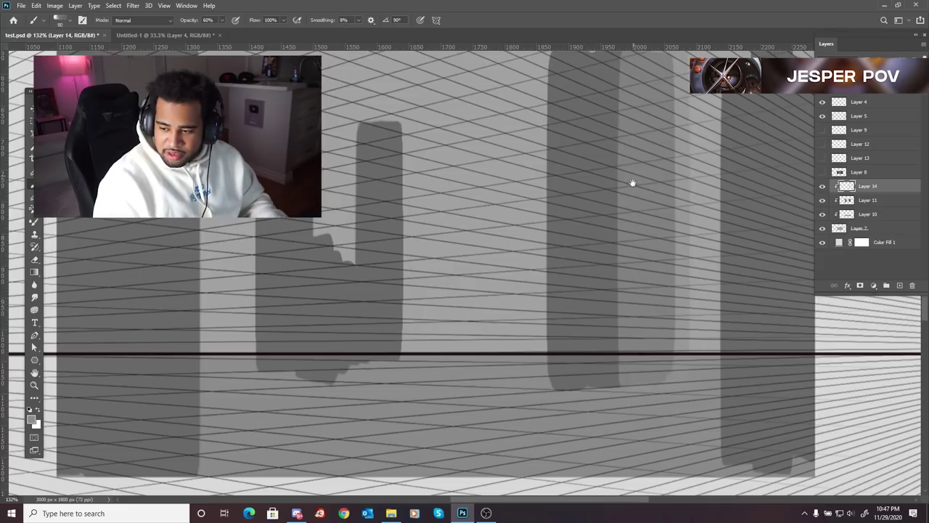
drag(632, 183, 600, 238)
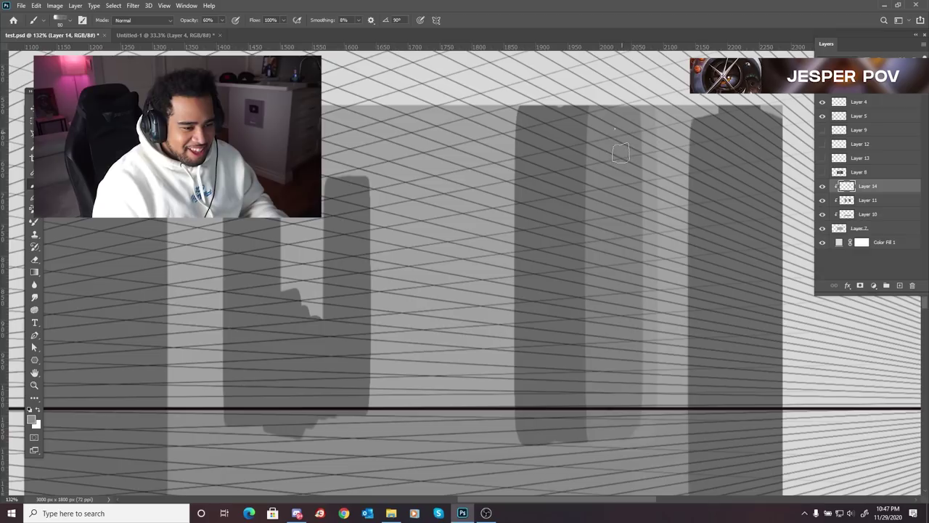
mouse_move(571, 292)
mouse_down()
mouse_move(612, 270)
mouse_move(598, 244)
mouse_move(625, 249)
mouse_up()
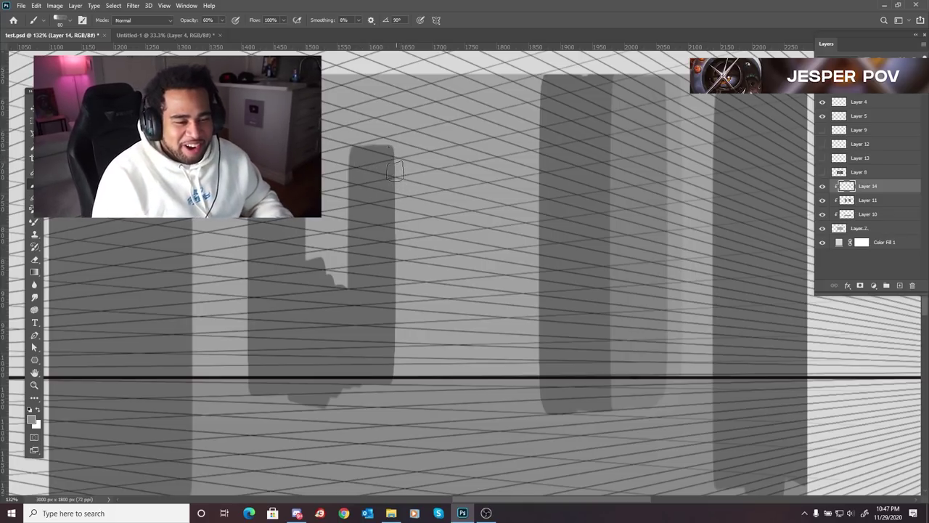
Paint lighter right-hand side planes on the two small joined towers with the brush at 125 px.
drag(389, 167, 370, 391)
key(ctrl+z)
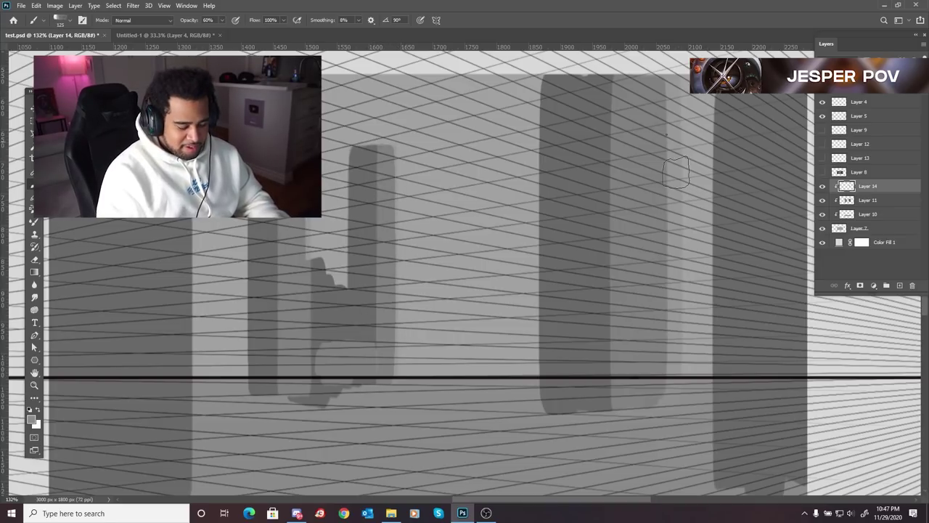
mouse_move(580, 322)
mouse_down()
mouse_move(581, 270)
mouse_move(577, 336)
mouse_up()
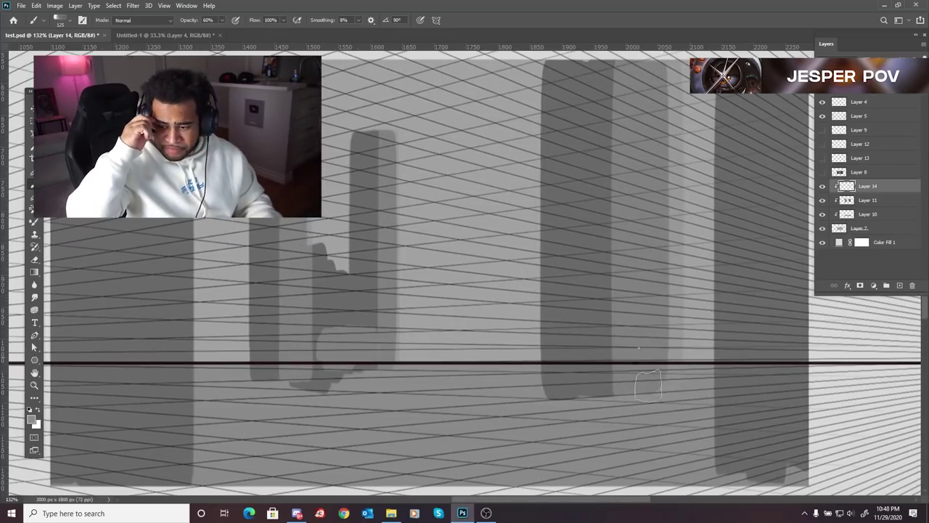
Examine how the large tower's base meets the perspective grid, toggling Layer 5 to see the blocks without the grid.
key(z)
drag(614, 424, 642, 385)
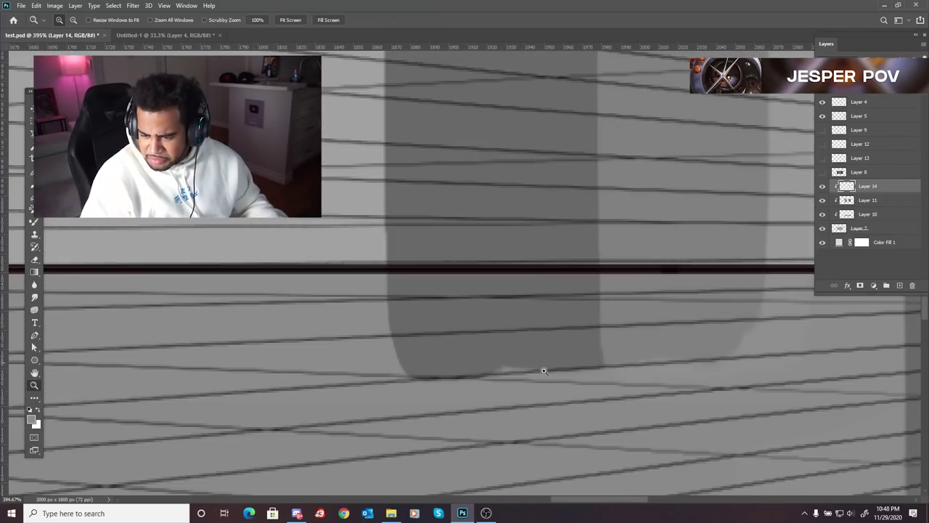
drag(697, 367, 632, 350)
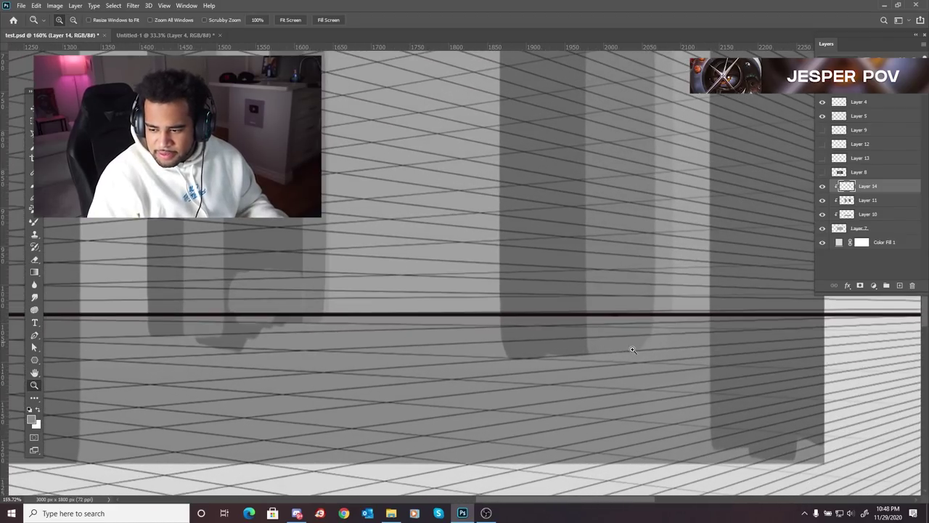
drag(713, 343, 639, 335)
mouse_move(434, 345)
mouse_down()
mouse_move(850, 336)
mouse_move(588, 332)
mouse_move(782, 350)
mouse_move(66, 341)
mouse_up()
drag(548, 349, 586, 361)
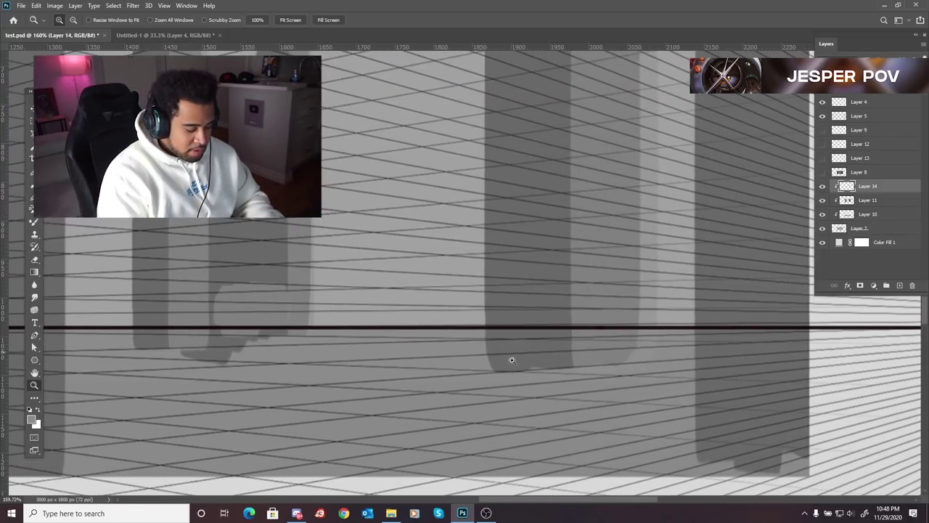
click(822, 117)
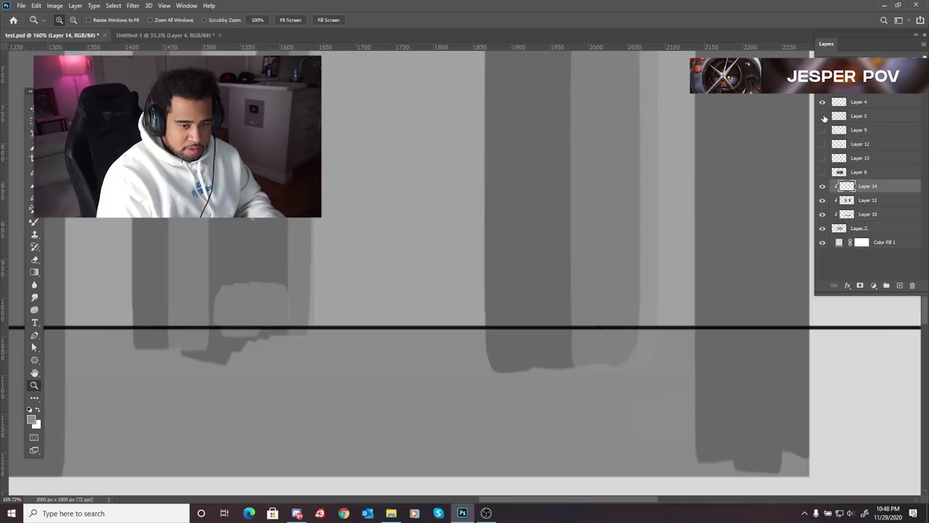
click(823, 116)
On a new layer, draw red lines from both vanishing points past the large tower's base and trace the base's edges in red.
key(b)
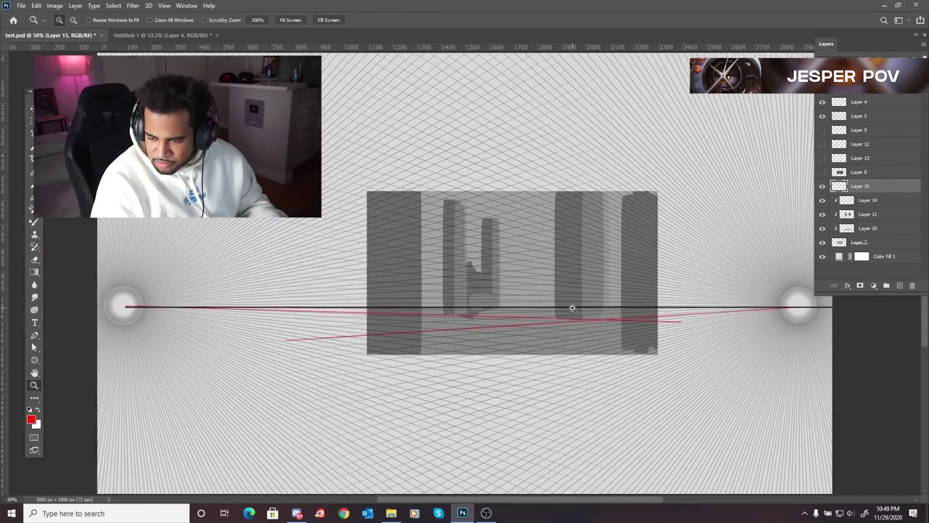
click(575, 297)
click(575, 296)
drag(602, 295, 531, 345)
key(b)
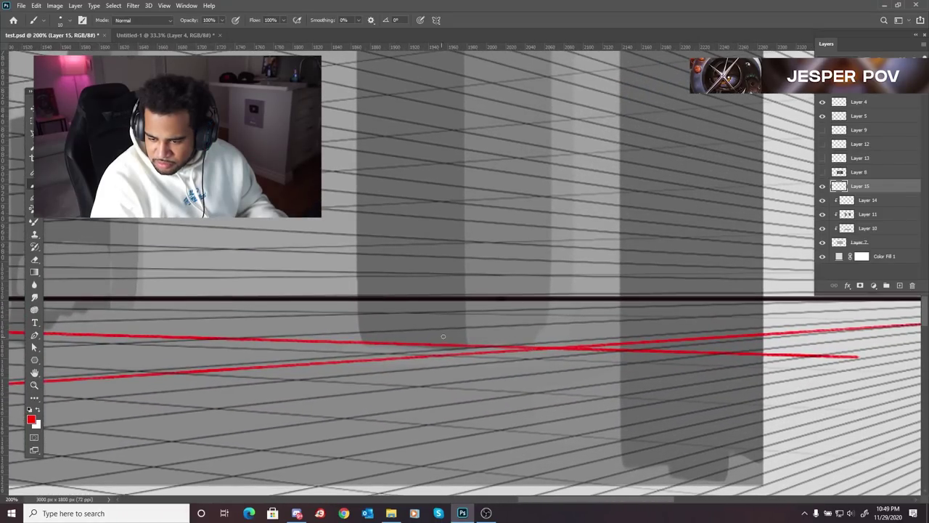
drag(661, 322, 683, 326)
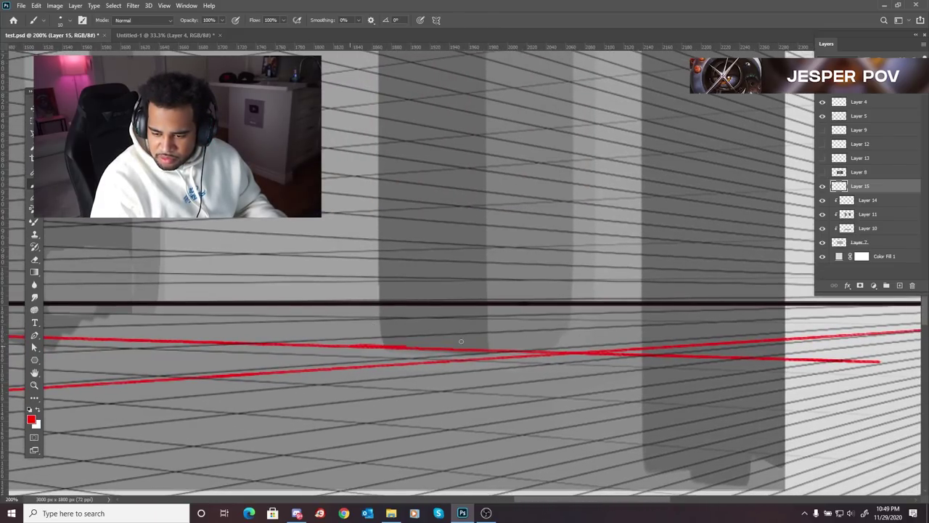
drag(466, 339, 535, 338)
mouse_move(372, 343)
mouse_down()
mouse_move(523, 335)
mouse_move(453, 339)
mouse_move(620, 344)
mouse_up()
scroll(552, 322, up, 3)
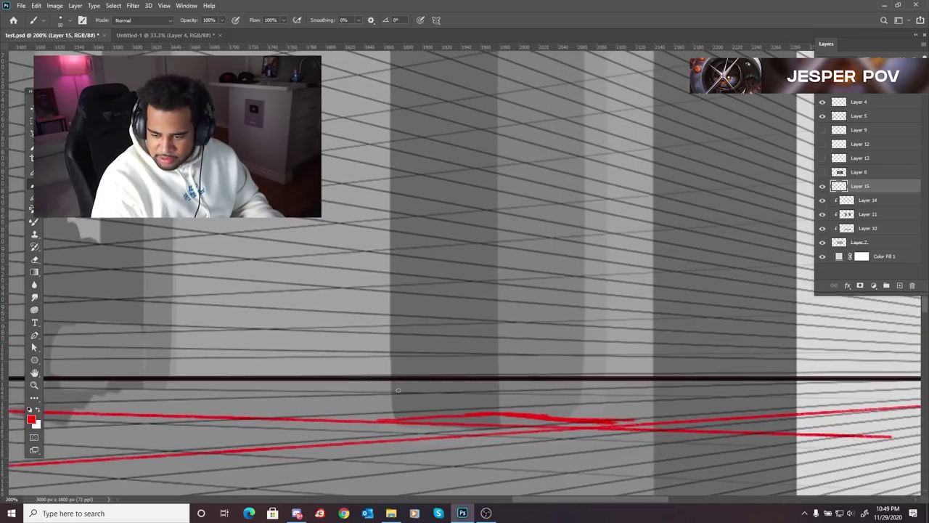
Draw three red vertical lines up the large tower's left edge, middle edge and right edge.
drag(392, 421, 392, 111)
drag(507, 427, 499, 86)
drag(582, 429, 583, 84)
Draw a straight red line from the top of the tower's middle vertical to the left vanishing point.
key(z)
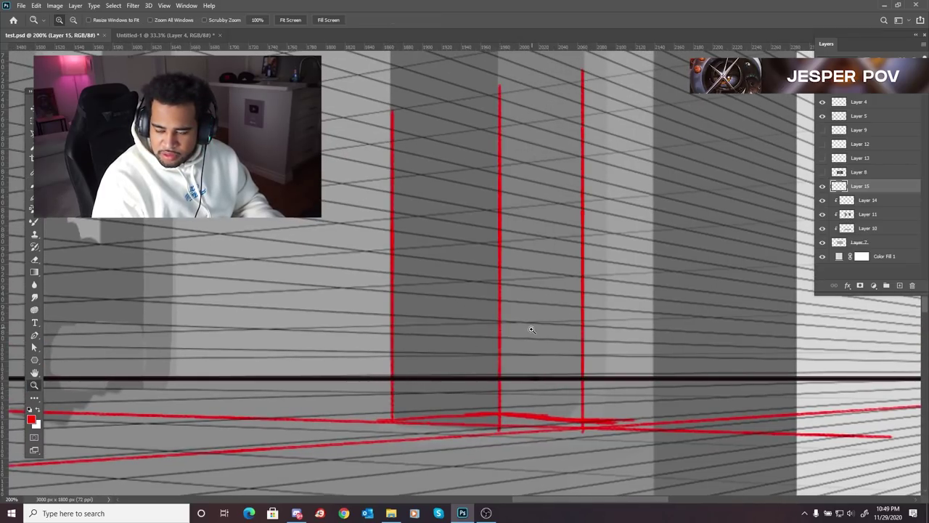
alt+click(529, 331)
alt+click(529, 330)
click(503, 305)
click(503, 305)
drag(512, 347, 535, 285)
key(b)
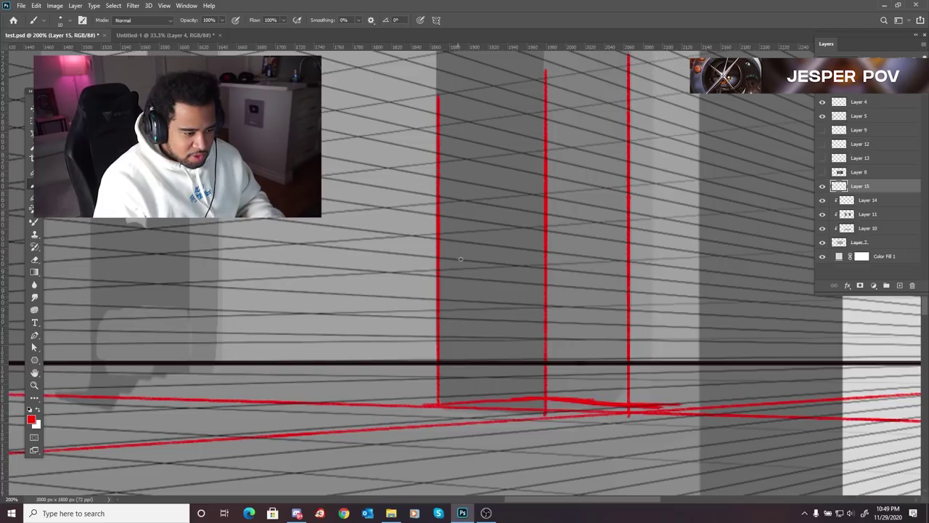
key(z)
alt+click(469, 270)
drag(417, 272, 540, 334)
key(b)
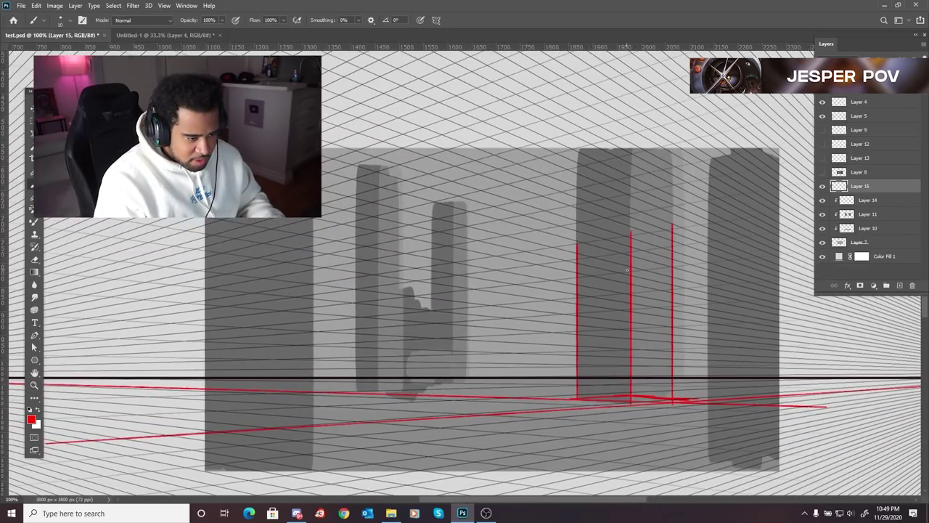
mouse_move(457, 306)
mouse_down()
mouse_move(591, 280)
mouse_move(863, 282)
mouse_up()
drag(288, 311, 483, 319)
shift+click(300, 361)
Draw straight red lines from the tops of the tower's middle and left verticals to the right vanishing point.
drag(661, 322, 210, 307)
mouse_move(622, 279)
mouse_down()
mouse_move(301, 304)
mouse_move(261, 297)
mouse_up()
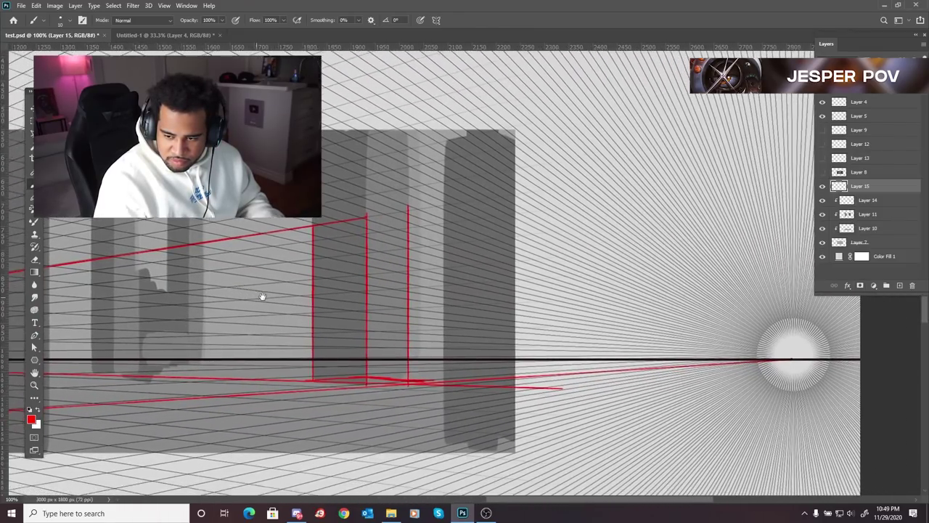
shift+click(771, 353)
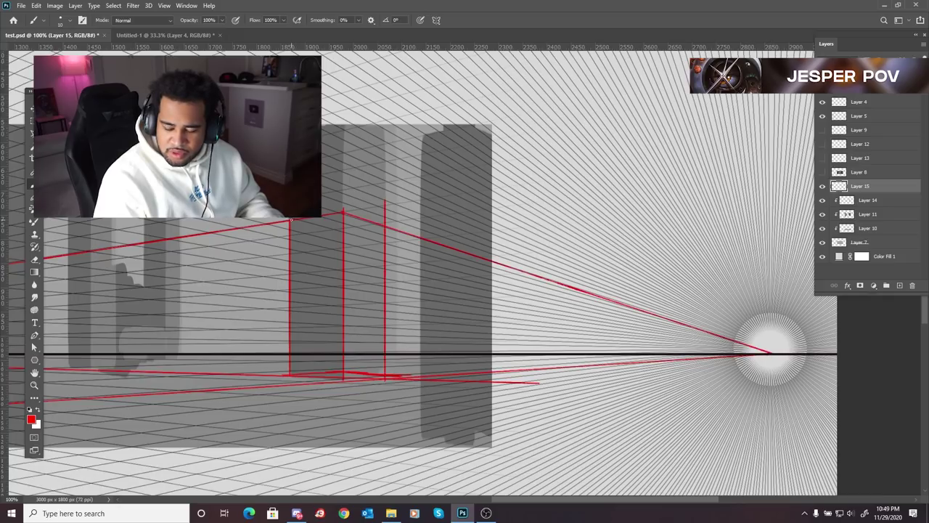
shift+click(771, 354)
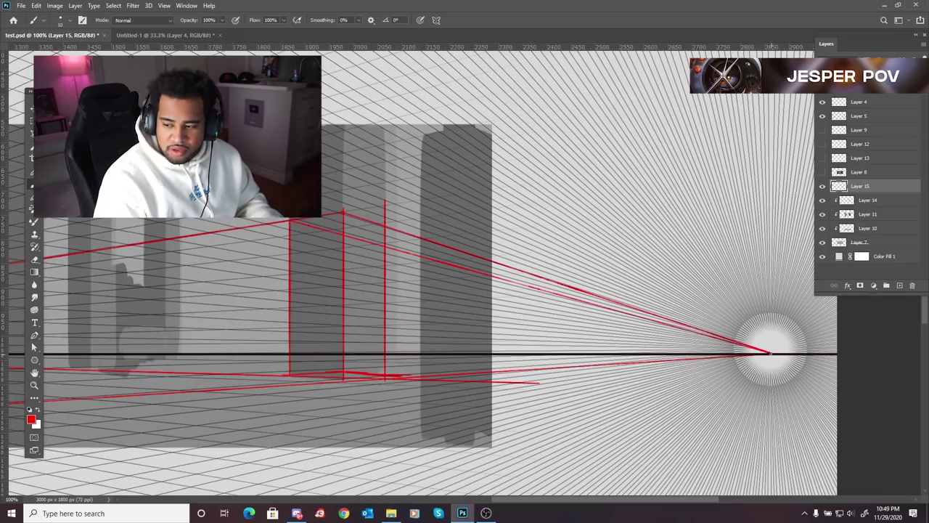
Close the box's top with a straight red line from the tower's right vertical to the left vanishing point.
drag(306, 270, 745, 297)
drag(174, 347, 396, 327)
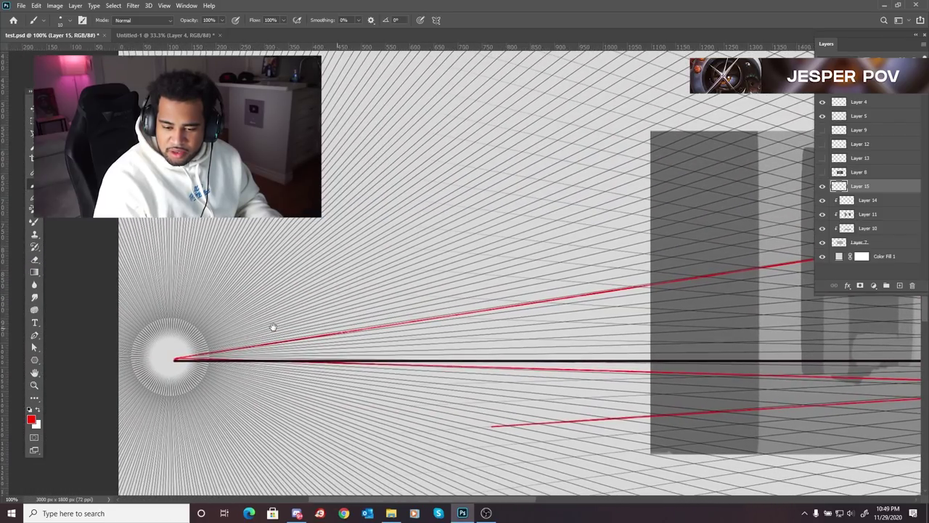
shift+click(175, 360)
drag(626, 321, 192, 332)
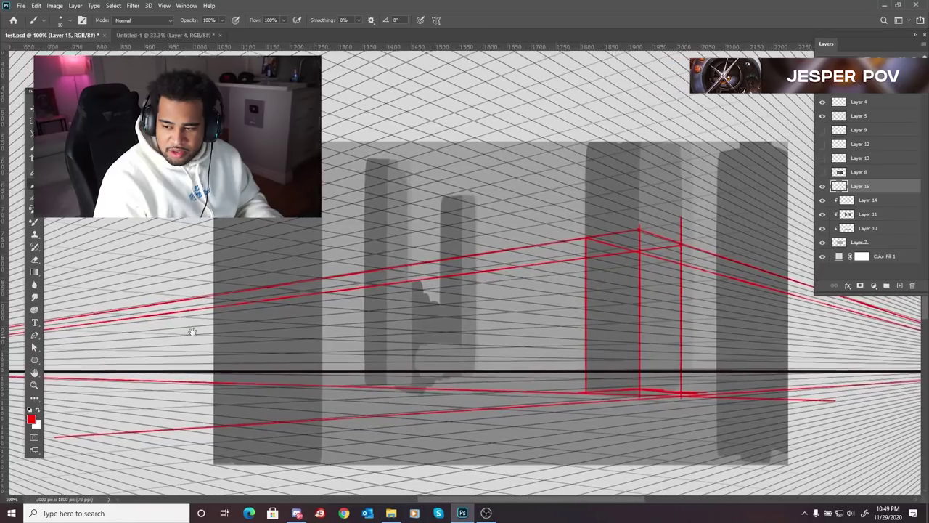
Examine the red box's top, verticals and base against the tower's planes and the perspective grid.
key(z)
click(512, 276)
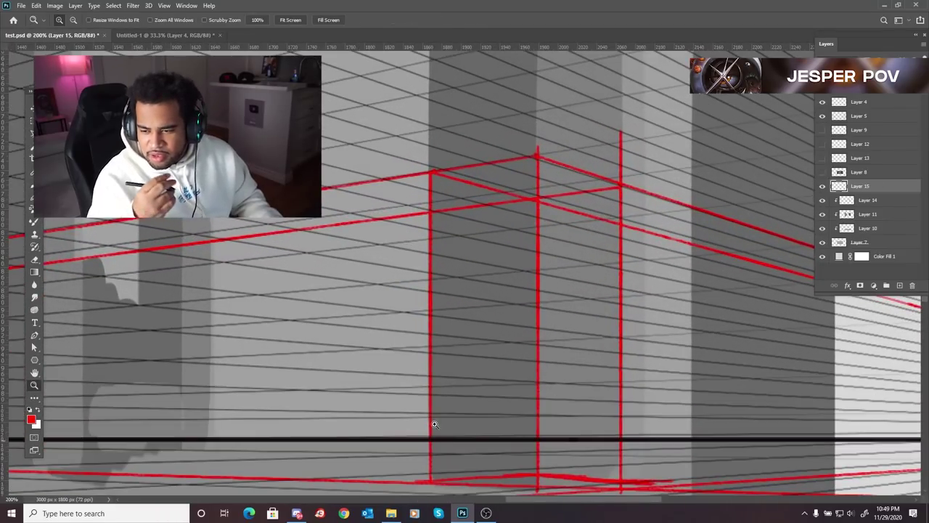
scroll(508, 408, down, 2)
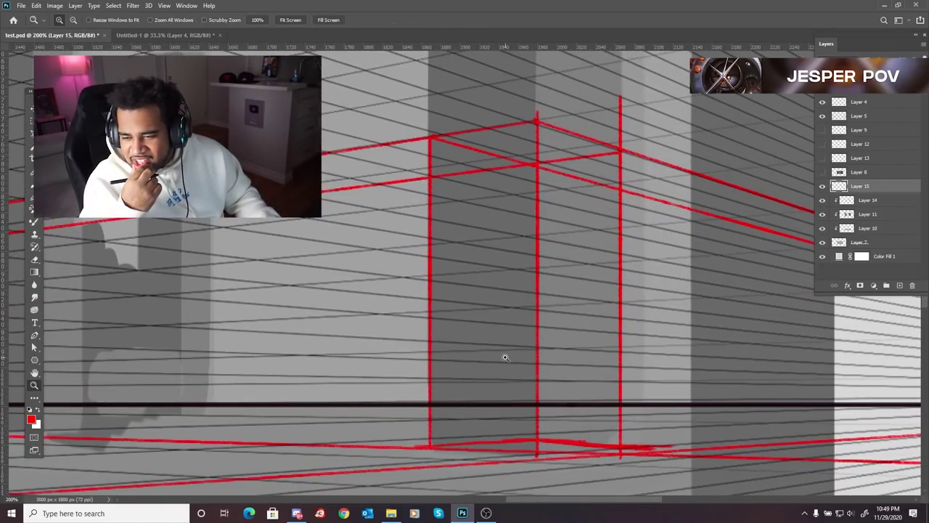
alt+click(509, 325)
alt+click(496, 324)
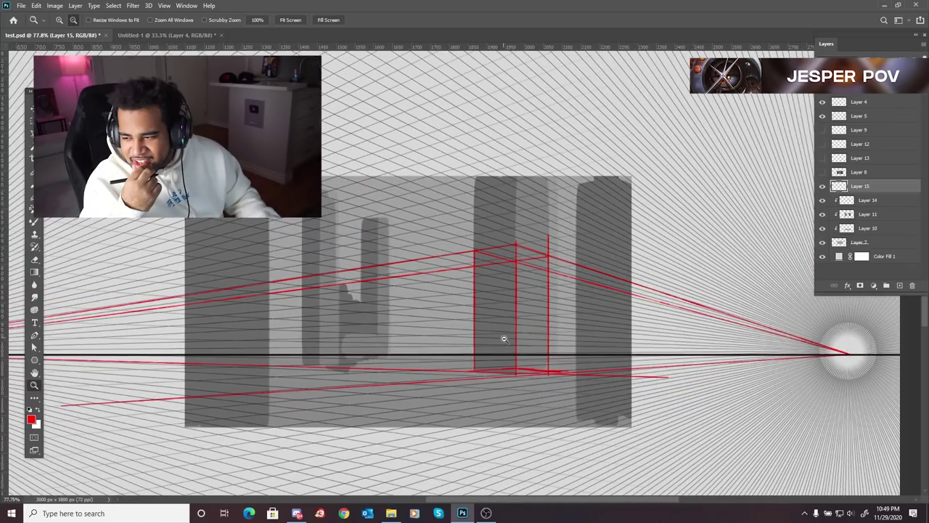
alt+click(505, 344)
scroll(482, 348, up, 4)
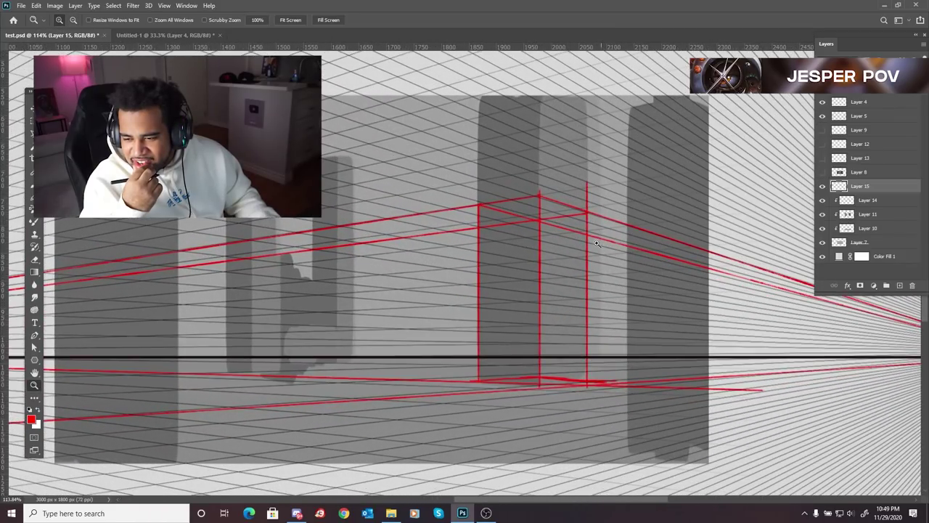
drag(564, 266, 618, 275)
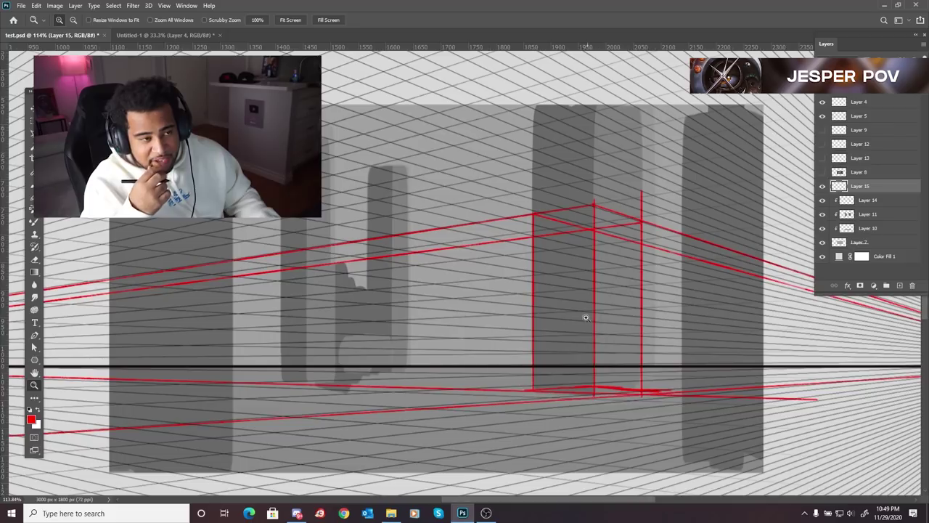
scroll(613, 307, up, 3)
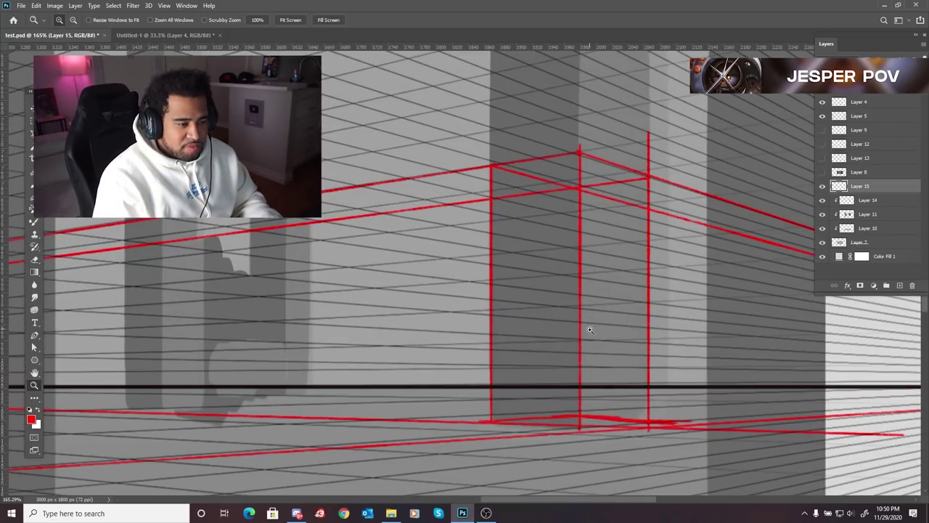
Compare the tower with and without the red box lines on Layer 15, and leave that layer hidden.
scroll(589, 328, down, 2)
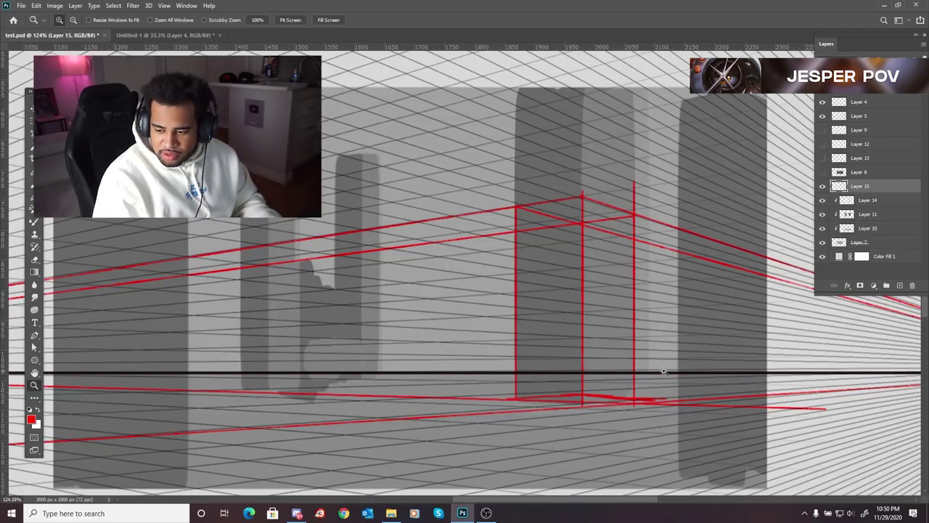
drag(706, 354, 676, 363)
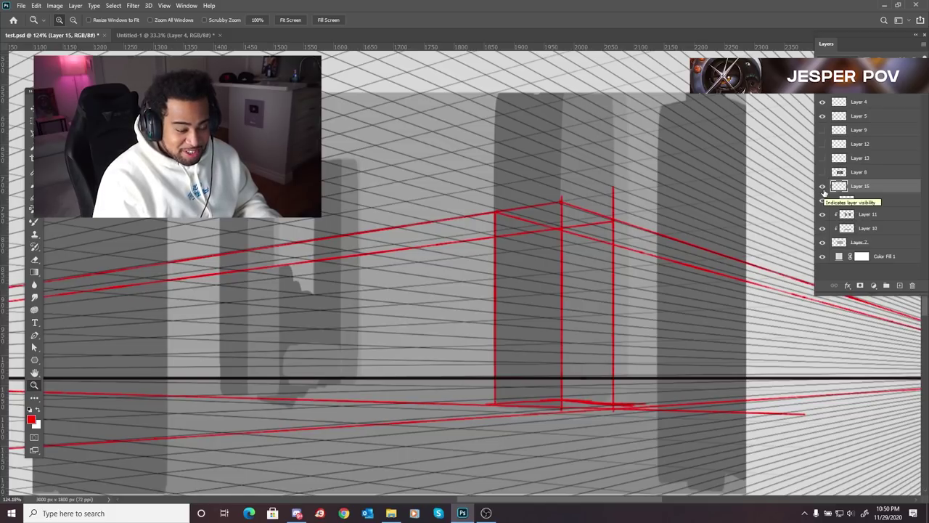
click(823, 188)
click(823, 188)
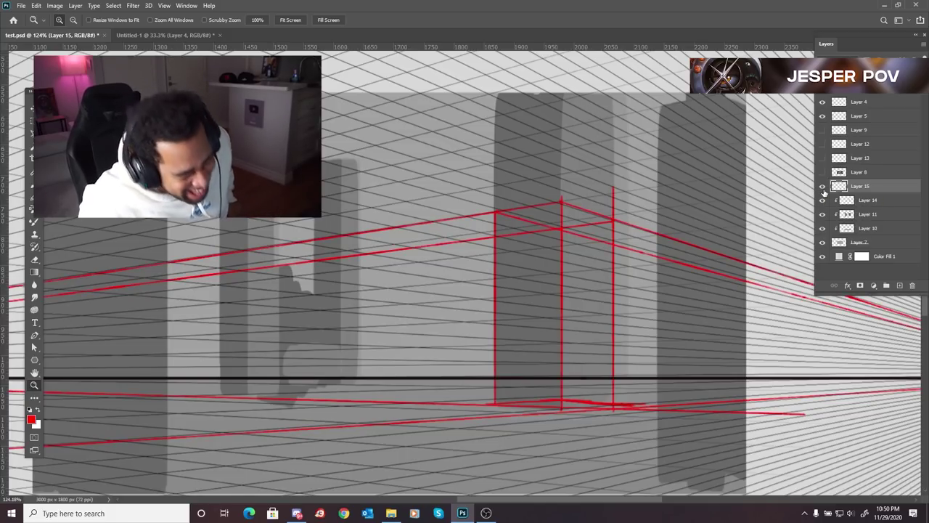
click(823, 188)
click(823, 188)
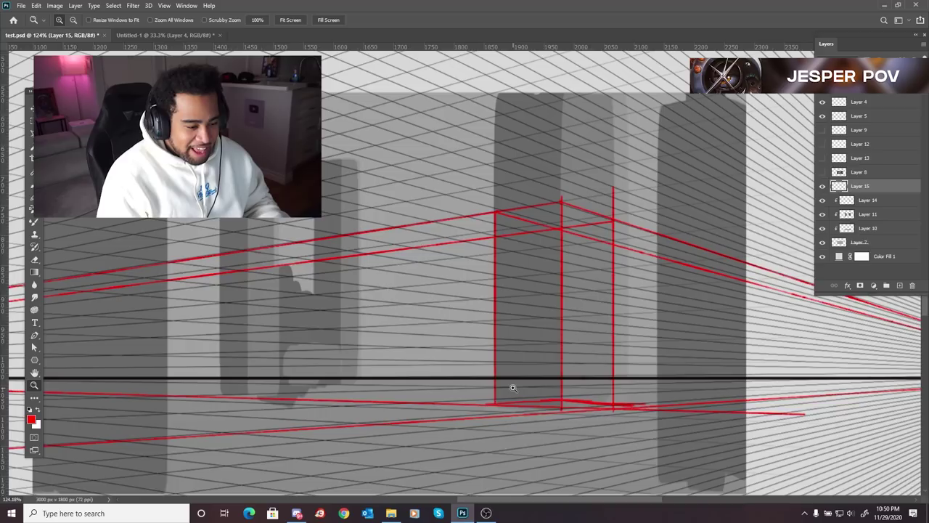
click(822, 188)
click(822, 188)
click(822, 188)
click(822, 188)
click(822, 188)
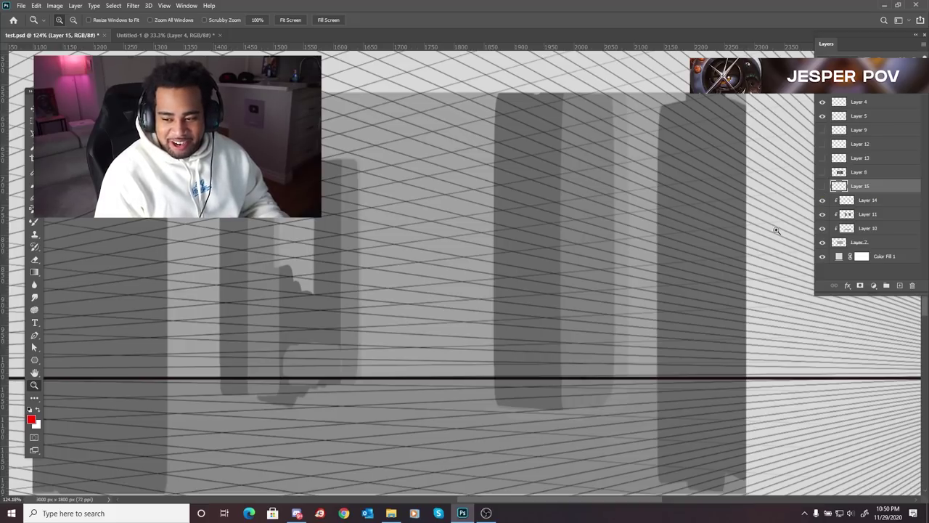
click(707, 269)
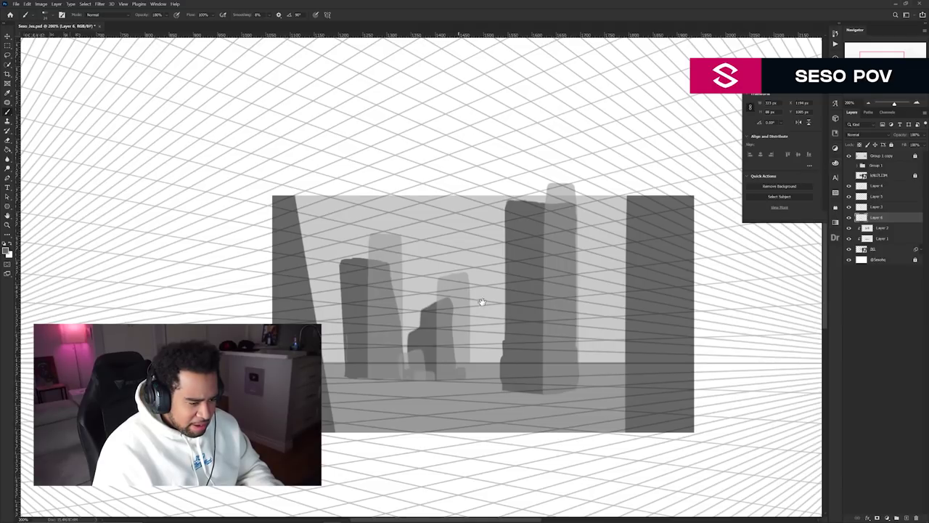
drag(481, 301, 523, 284)
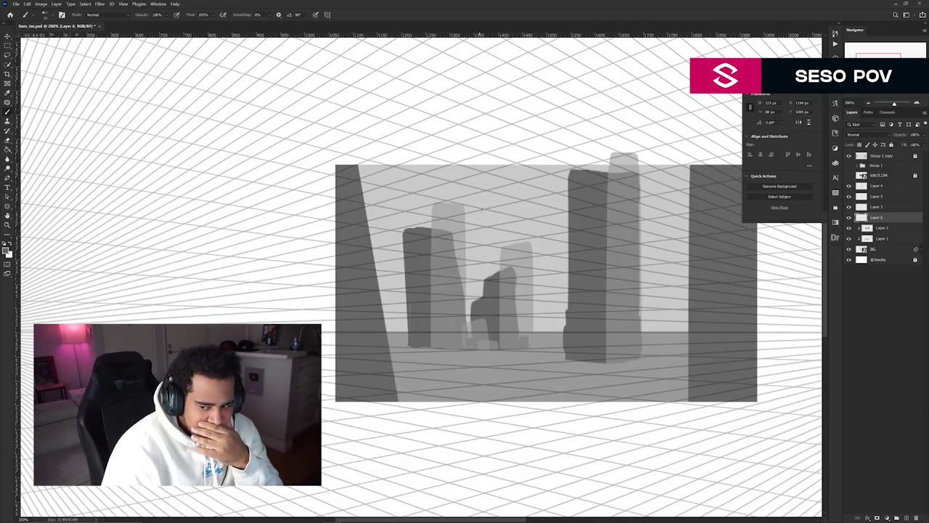
key(ctrl+equal)
key(ctrl+equal)
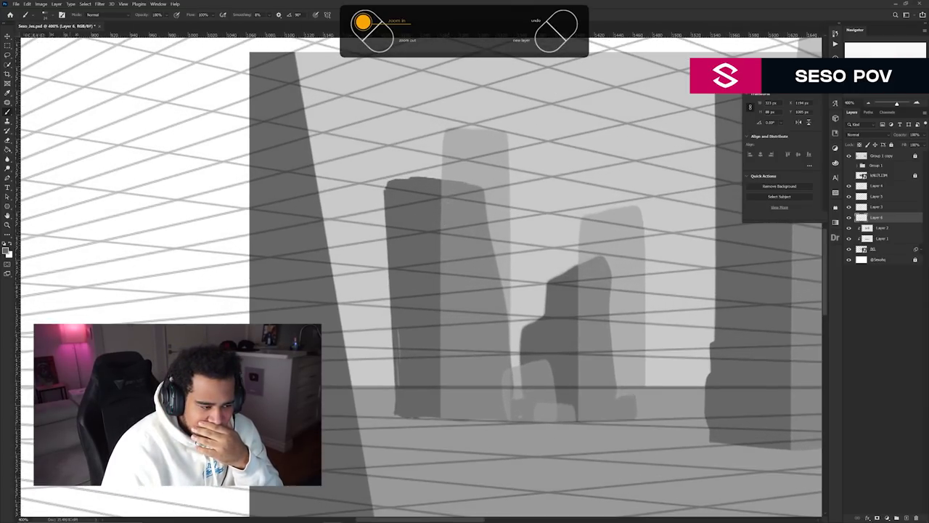
drag(444, 193, 458, 251)
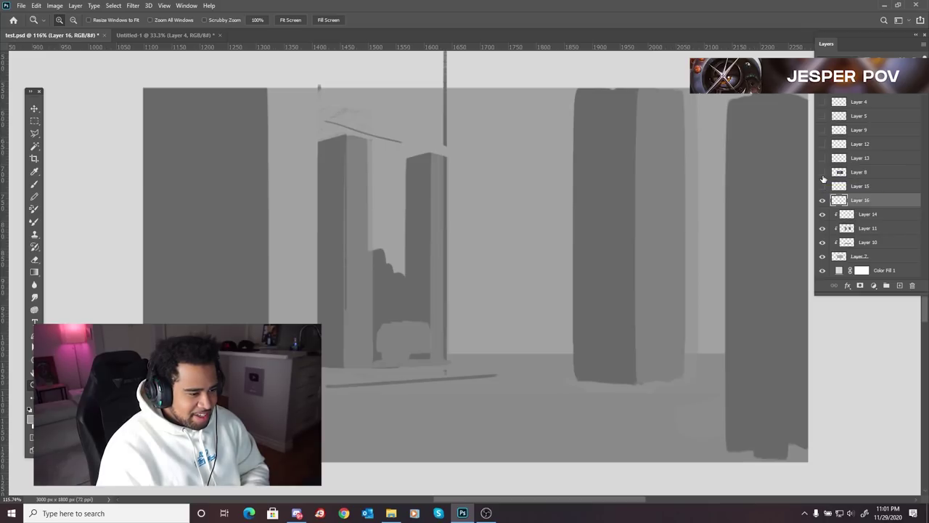
Compare the grey tower blocks with the desert reference painting on Layer 8, checking the large tower's slanted silhouette.
click(824, 175)
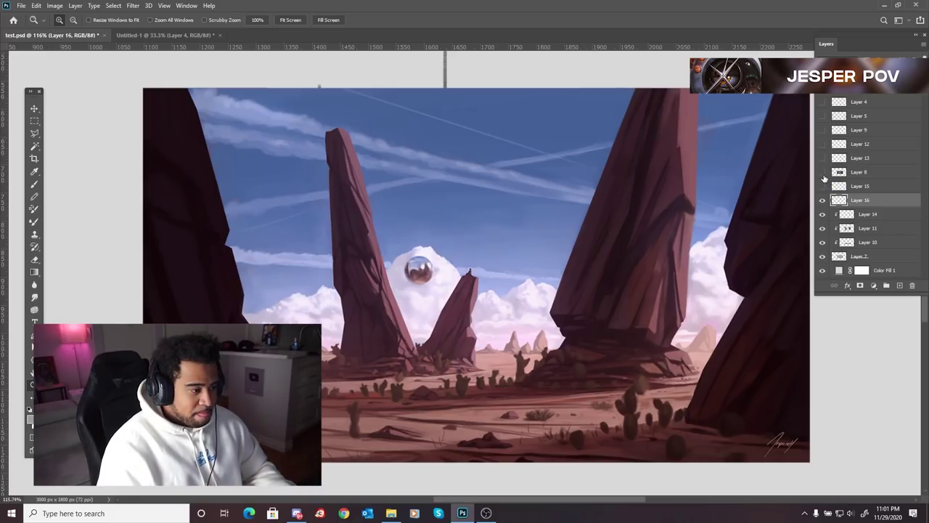
click(823, 176)
click(823, 174)
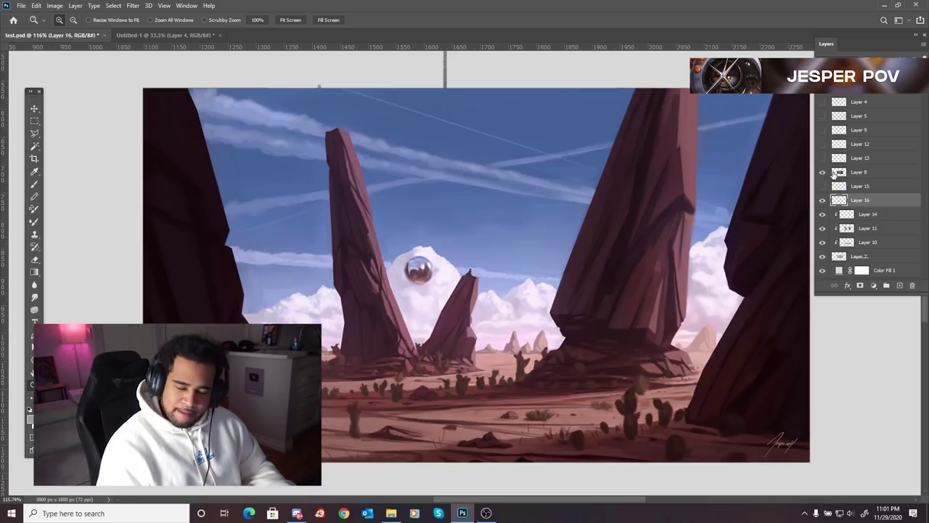
click(822, 174)
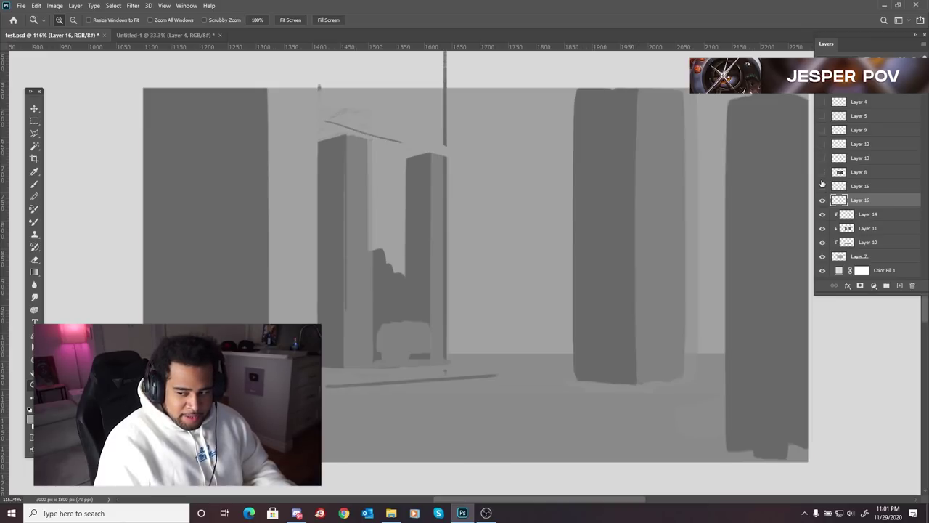
key(b)
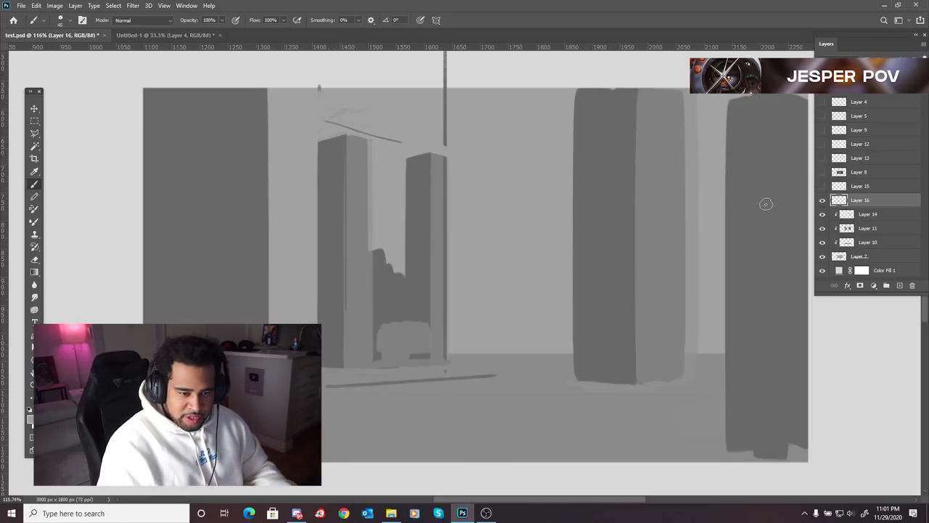
click(822, 173)
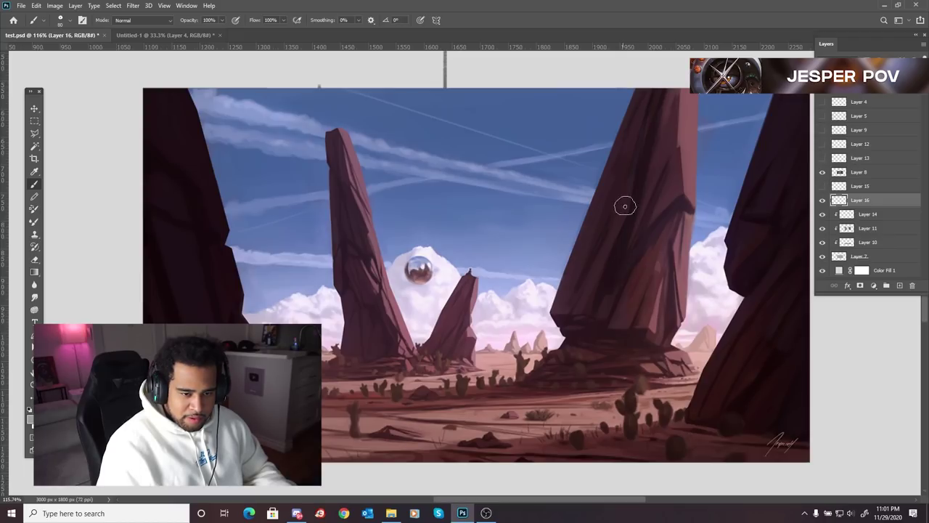
click(823, 173)
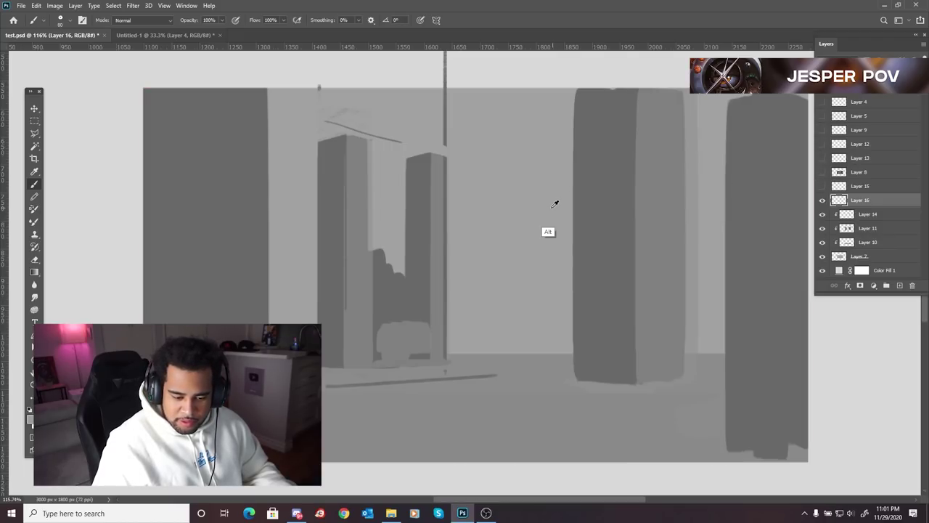
click(823, 172)
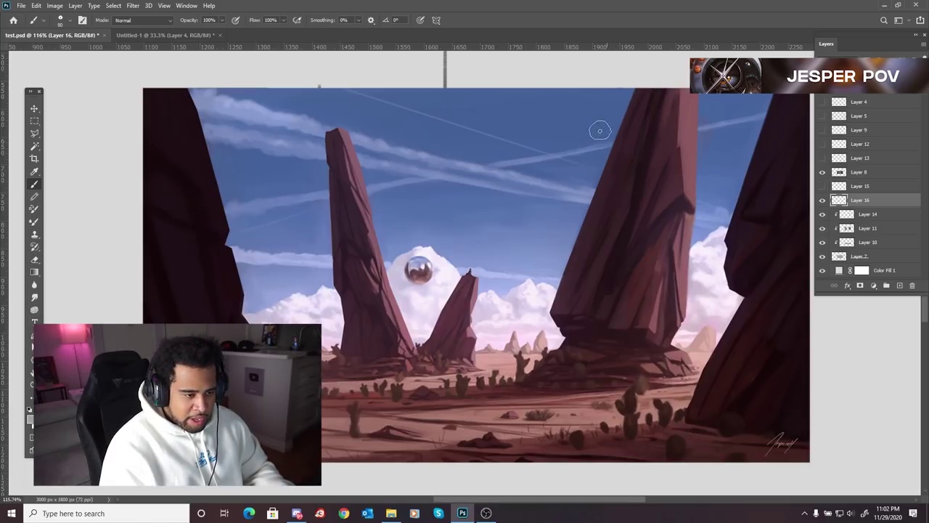
click(821, 172)
Carve back the large tower's upper left edge and top with sky-grey brush strokes, redoing the curved stroke once.
mouse_move(618, 95)
mouse_down()
mouse_move(566, 193)
mouse_move(562, 177)
mouse_up()
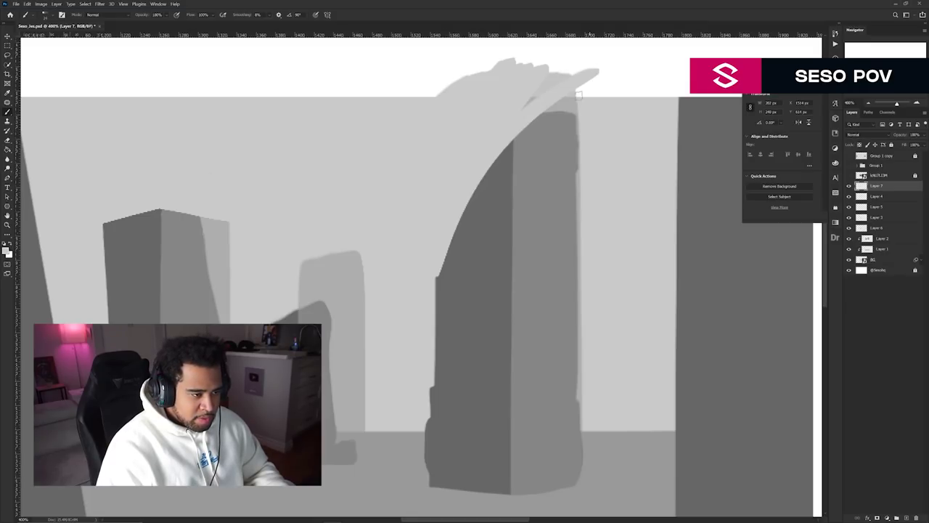
key(ctrl+z)
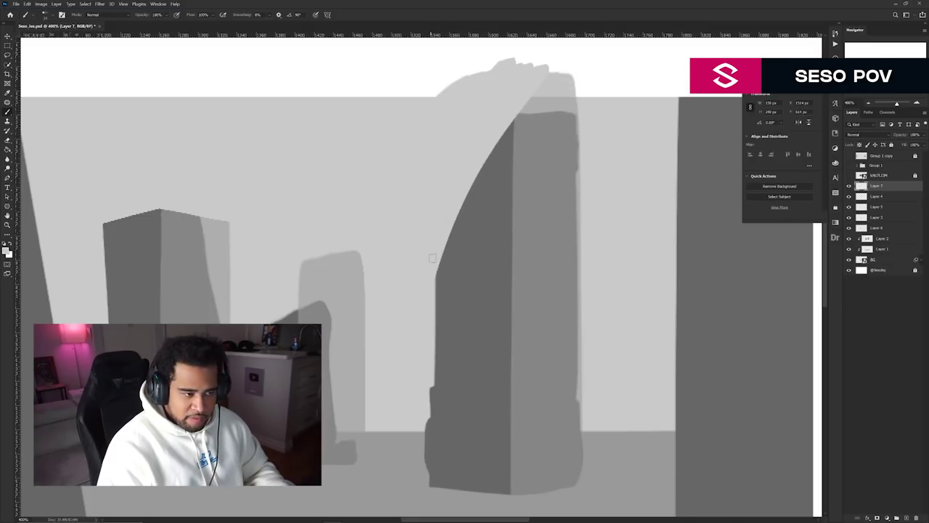
drag(432, 257, 588, 73)
mouse_move(500, 111)
mouse_down()
mouse_move(613, 112)
mouse_move(585, 111)
mouse_up()
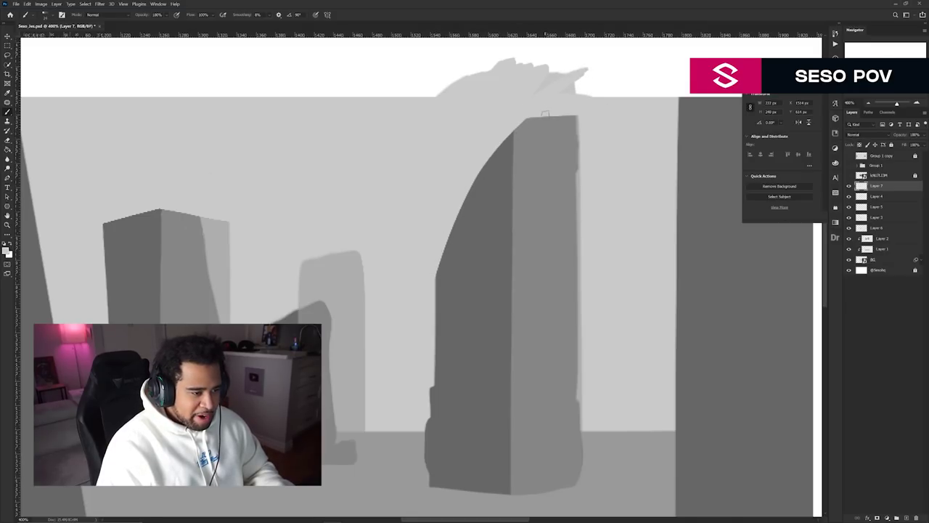
drag(570, 78, 590, 234)
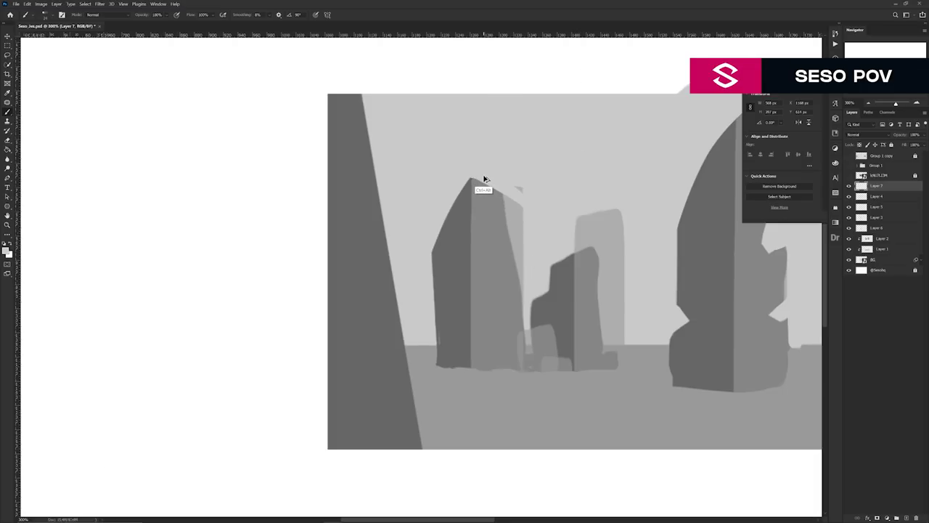
Undo the last stroke on the left tower, and carve its right side and lower left edge in sky grey on Layer 7.
key(ctrl+z)
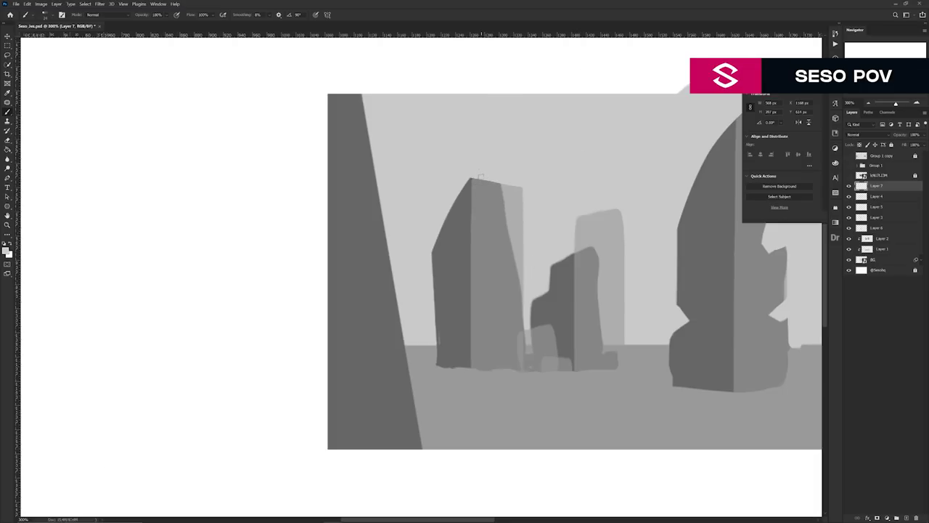
drag(509, 230, 501, 175)
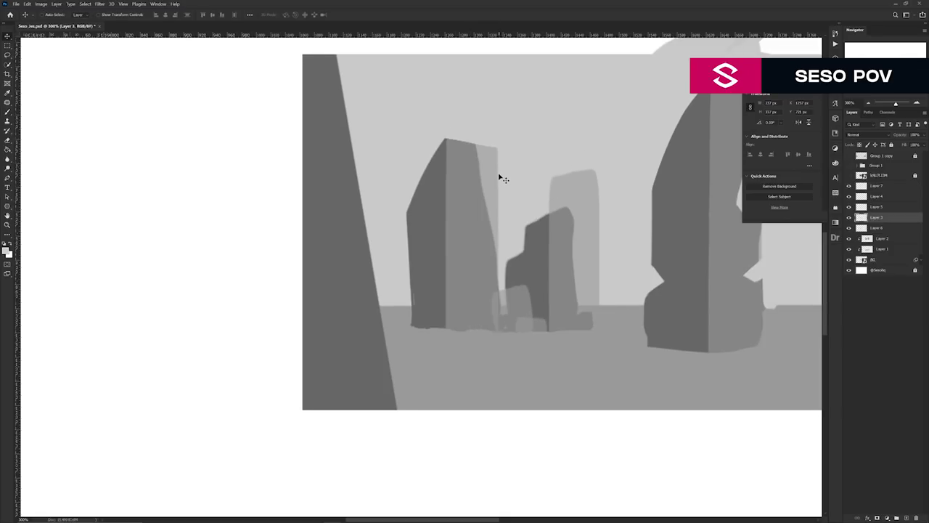
ctrl+click(433, 160)
key(b)
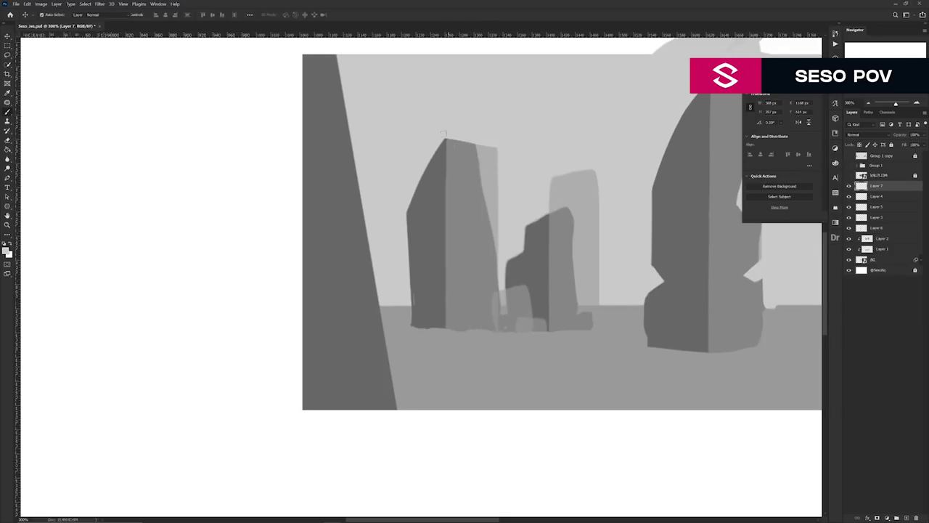
mouse_move(455, 141)
mouse_down()
mouse_move(491, 168)
mouse_move(453, 142)
mouse_up()
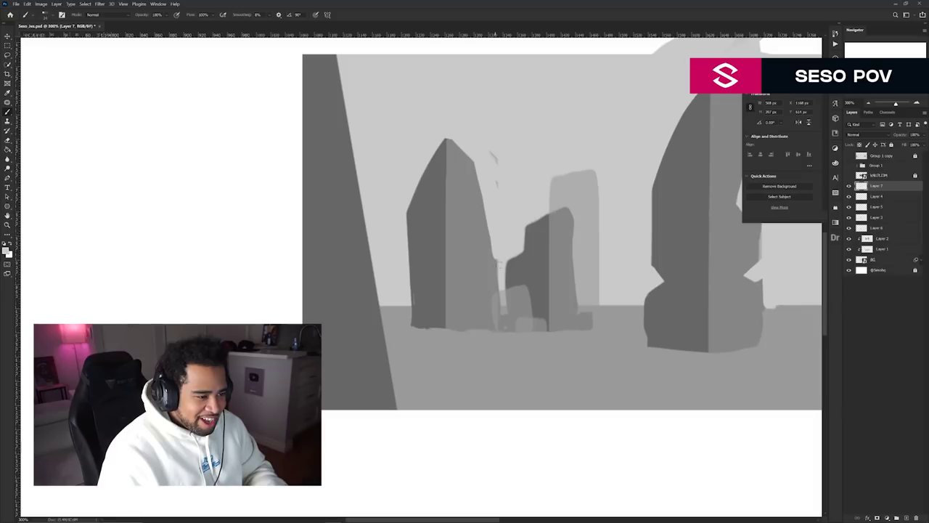
drag(498, 188, 493, 151)
mouse_move(409, 254)
mouse_down()
mouse_move(415, 277)
mouse_move(392, 270)
mouse_move(415, 286)
mouse_up()
alt+click(425, 302)
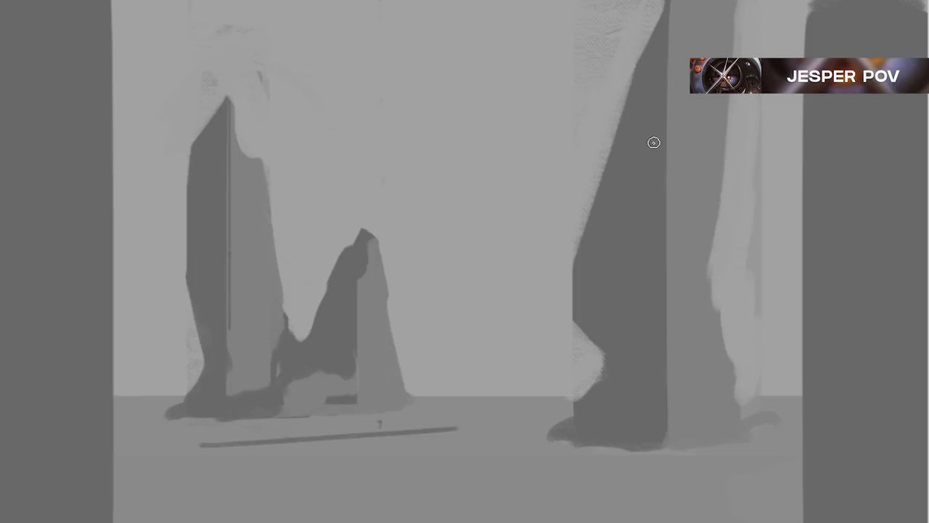
Compare the carved tower silhouettes with the reference painting beneath the perspective grid.
mouse_move(566, 261)
mouse_down()
mouse_move(472, 328)
mouse_move(528, 292)
mouse_up()
scroll(535, 269, down, 1)
scroll(563, 239, up, 1)
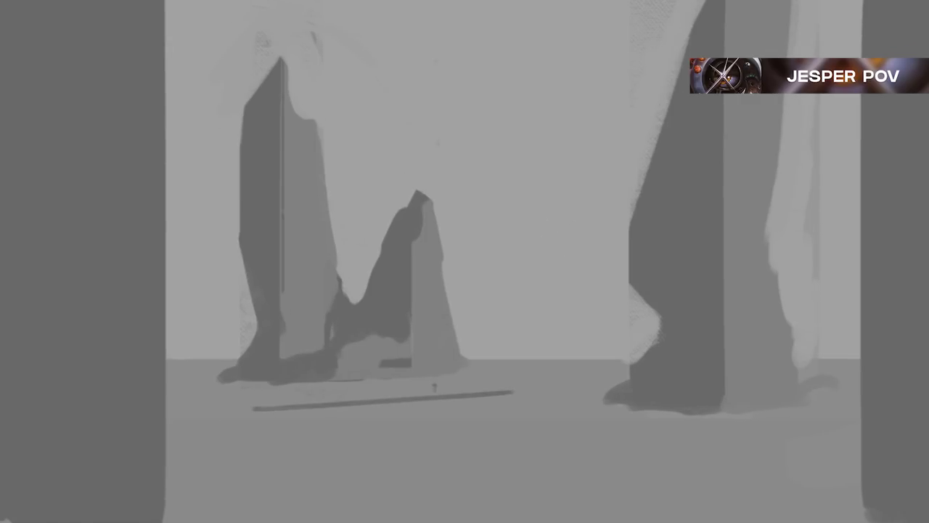
key(ctrl+comma)
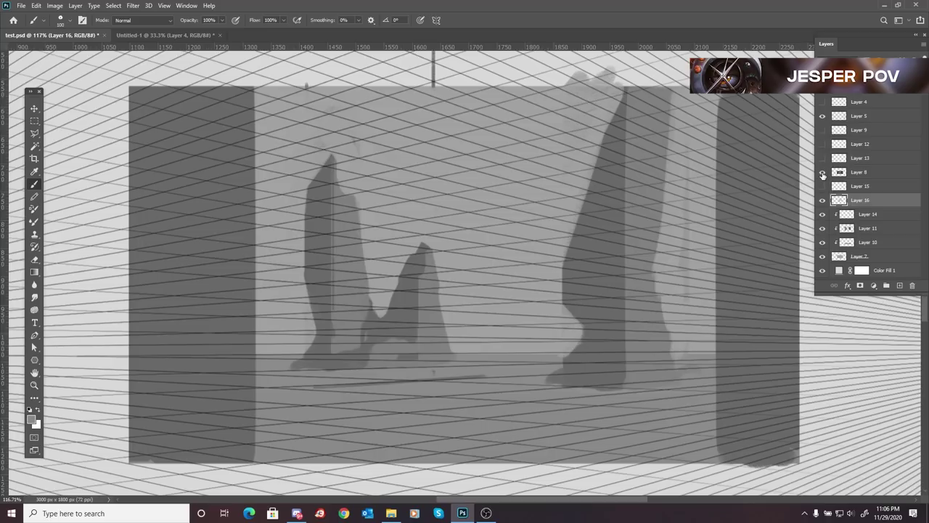
click(823, 172)
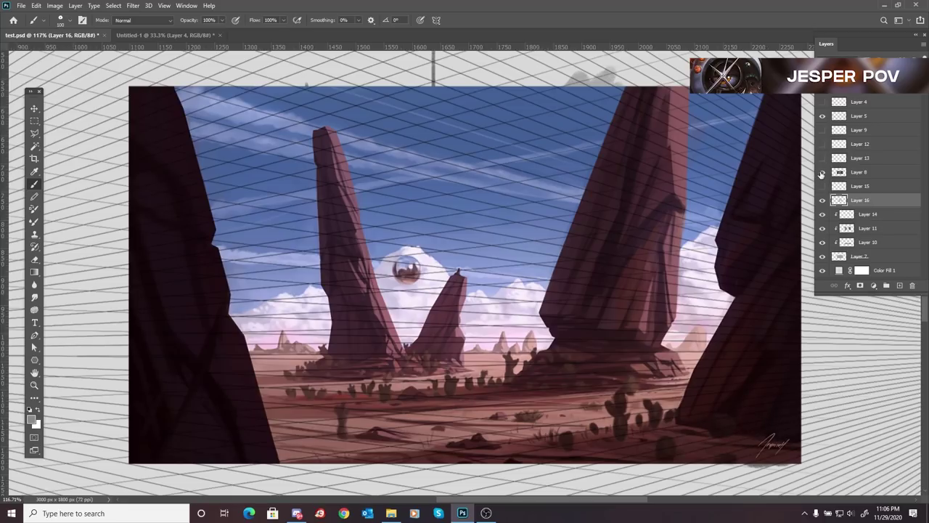
click(822, 172)
Paint over the base of the right foreground pillar in sampled ground grey, following the perspective grid's slope on Layer 16.
alt+click(692, 438)
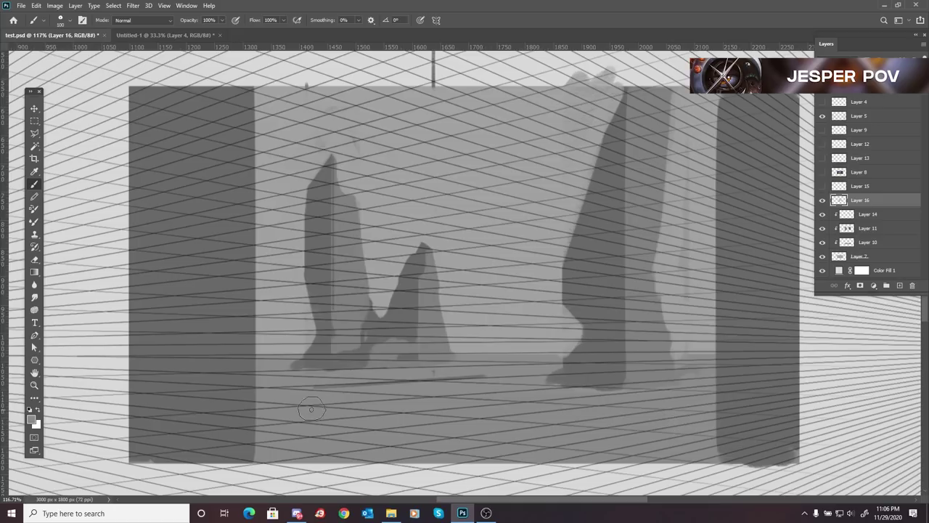
drag(344, 402, 676, 388)
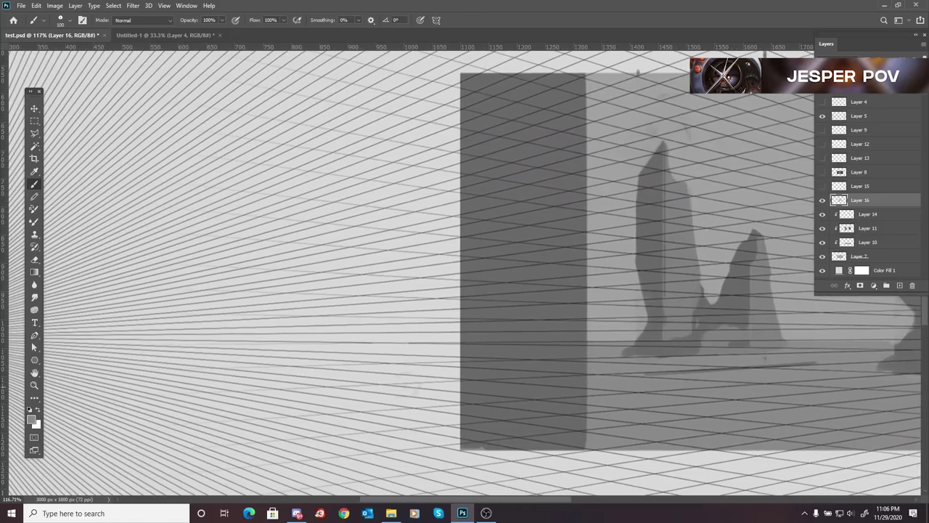
drag(732, 390, 311, 384)
mouse_move(599, 405)
mouse_down()
mouse_move(724, 416)
mouse_move(657, 404)
mouse_move(708, 410)
mouse_move(706, 434)
mouse_up()
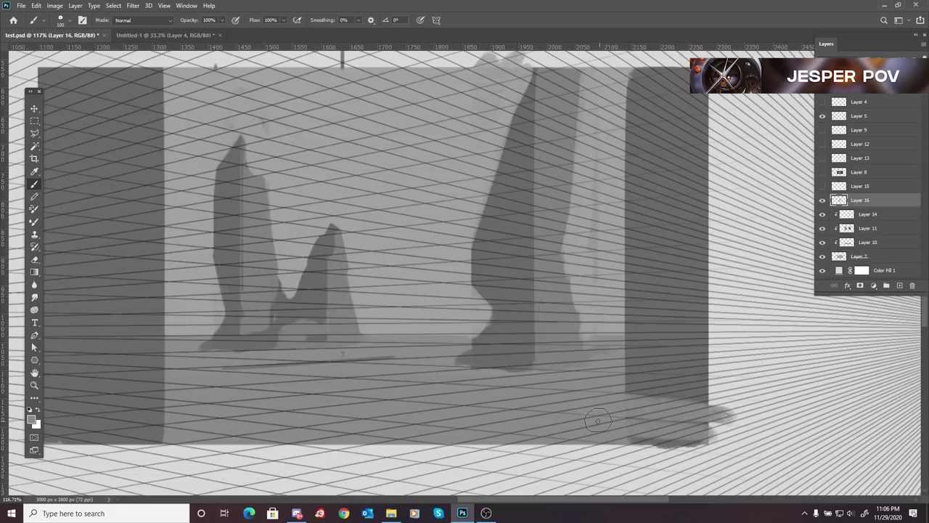
drag(618, 378, 668, 401)
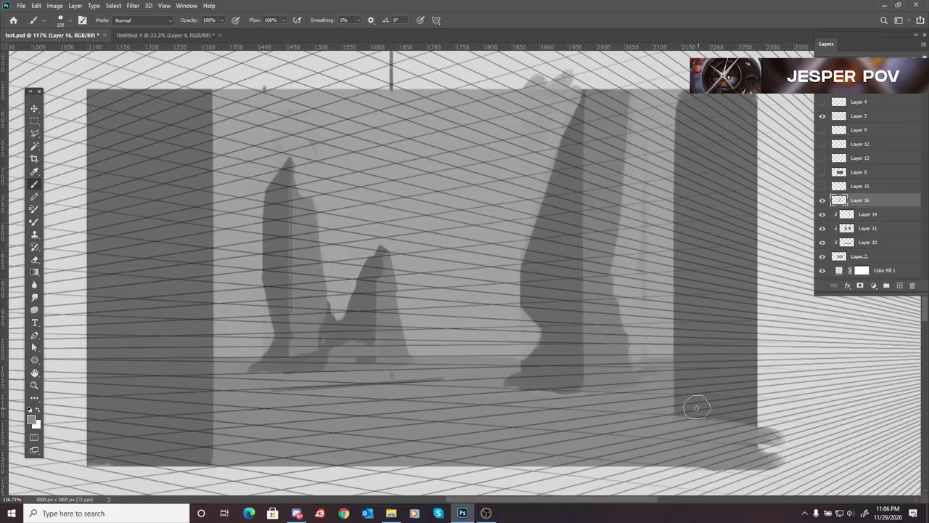
drag(617, 339, 665, 365)
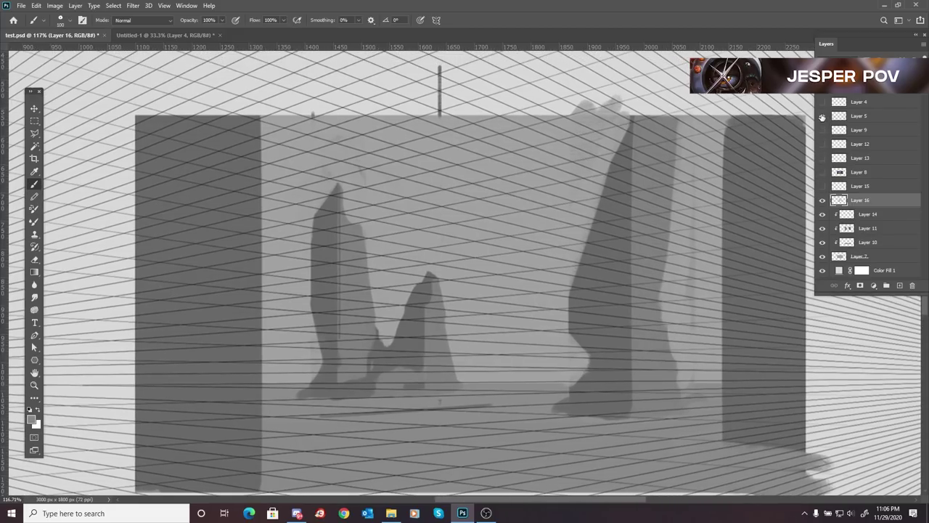
Hide the perspective grid on Layer 5 and check the shapes against the reference painting and with Layer 16 toggled.
click(823, 116)
drag(681, 326, 670, 328)
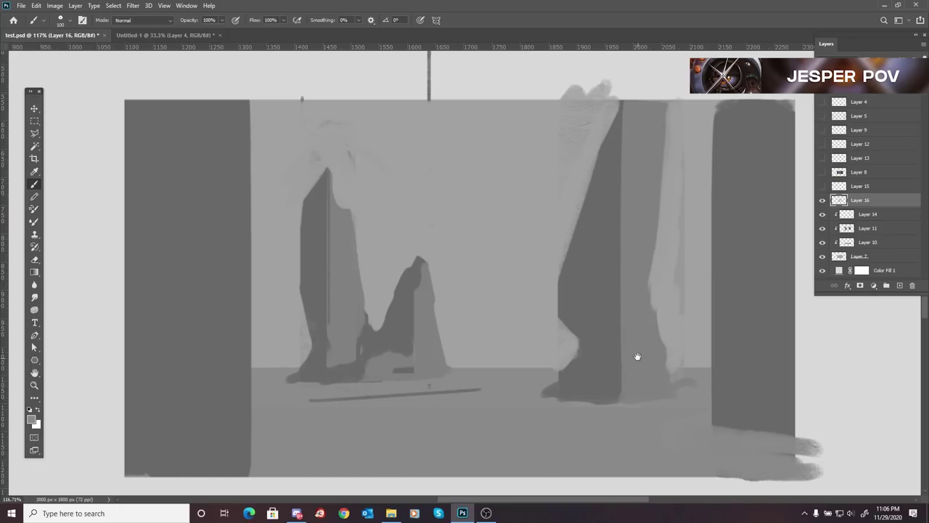
drag(636, 357, 641, 349)
click(823, 172)
click(823, 173)
click(822, 201)
click(823, 200)
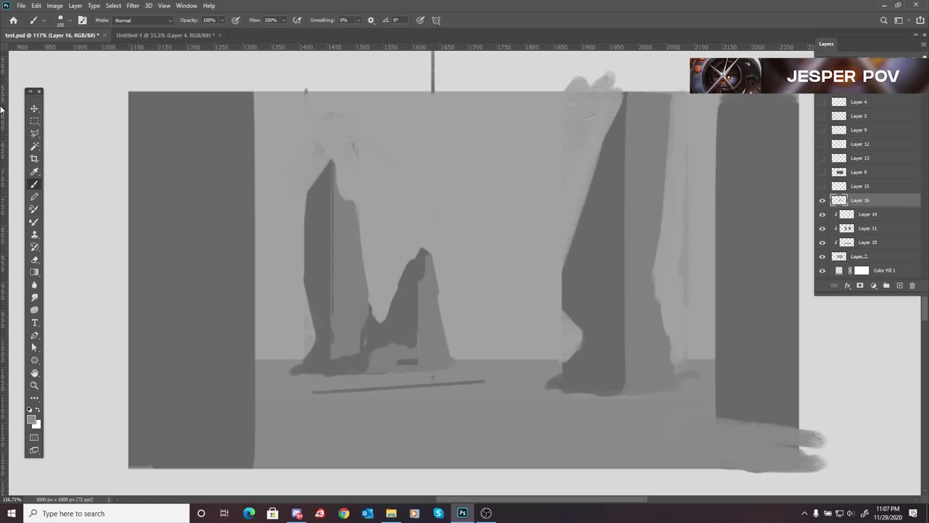
Select the whole painted frame with the Rectangular Marquee and copy it to a new layer.
click(33, 120)
drag(128, 90, 803, 446)
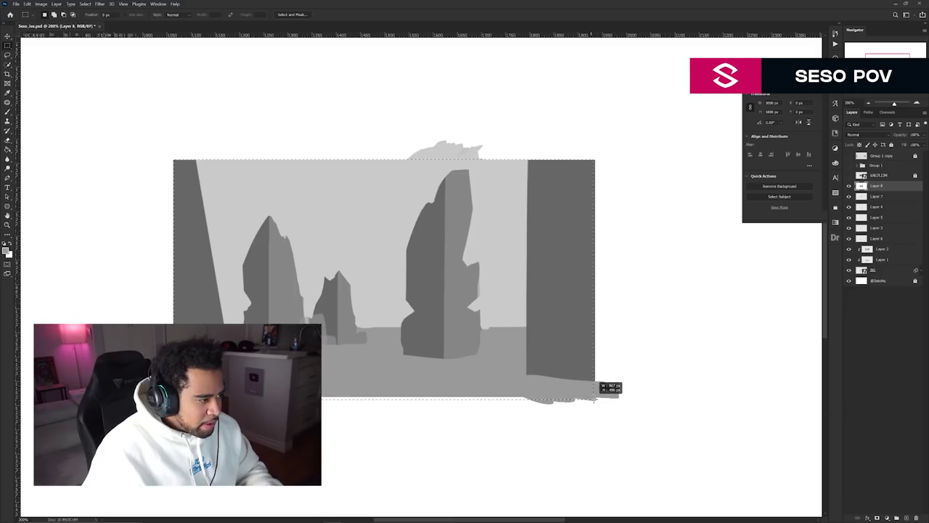
drag(595, 398, 595, 397)
right_click(552, 322)
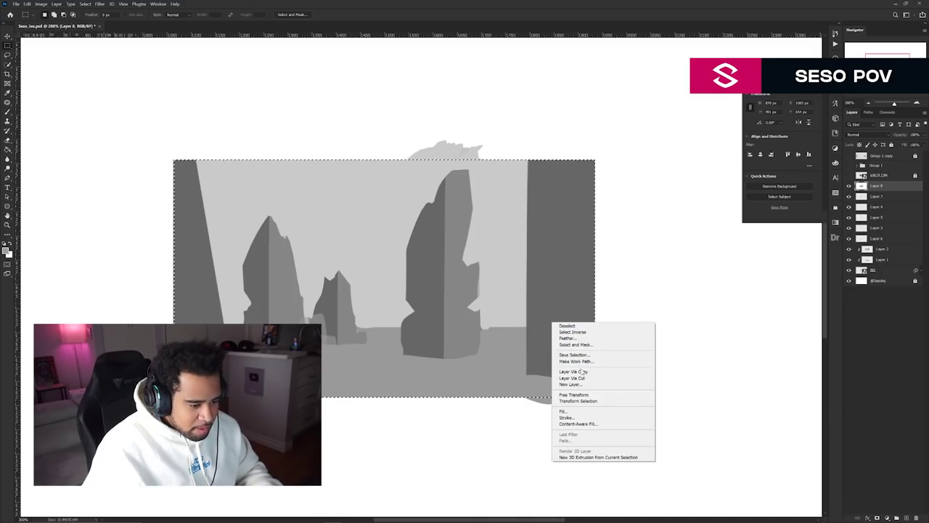
click(583, 371)
Apply Brightness/Contrast to the copied layer, adjusting both sliders to raise contrast between the dark rock shapes and the pale sky.
click(42, 3)
mouse_move(52, 20)
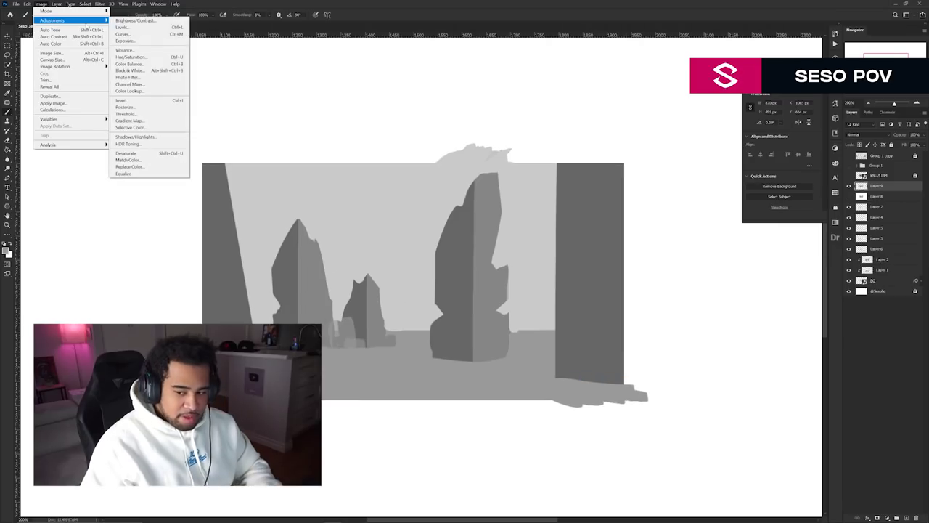
click(135, 20)
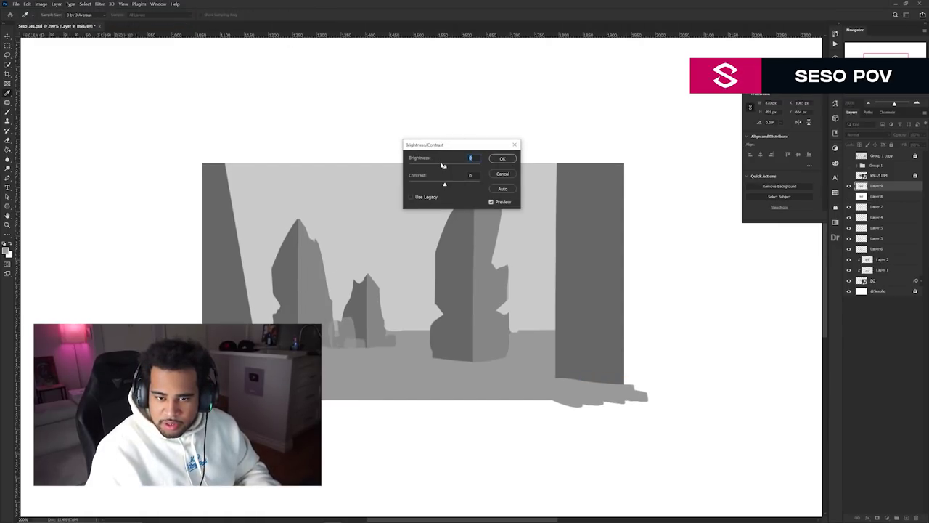
drag(442, 165, 427, 167)
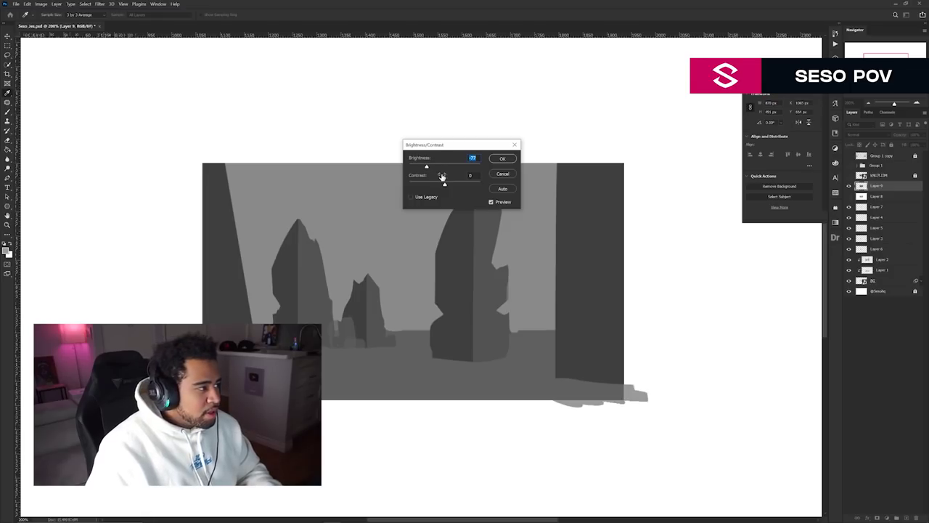
drag(446, 185, 488, 181)
mouse_move(427, 168)
mouse_down()
mouse_move(396, 166)
mouse_move(498, 170)
mouse_move(444, 168)
mouse_move(492, 182)
mouse_up()
click(504, 158)
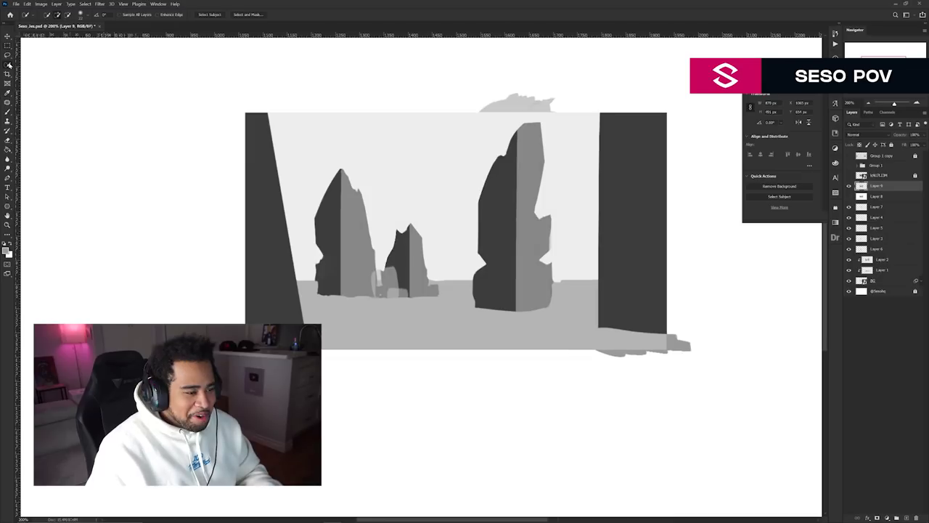
Select both foreground pillars and all the rock towers together on Layer 9 with the Magic Wand.
right_click(7, 64)
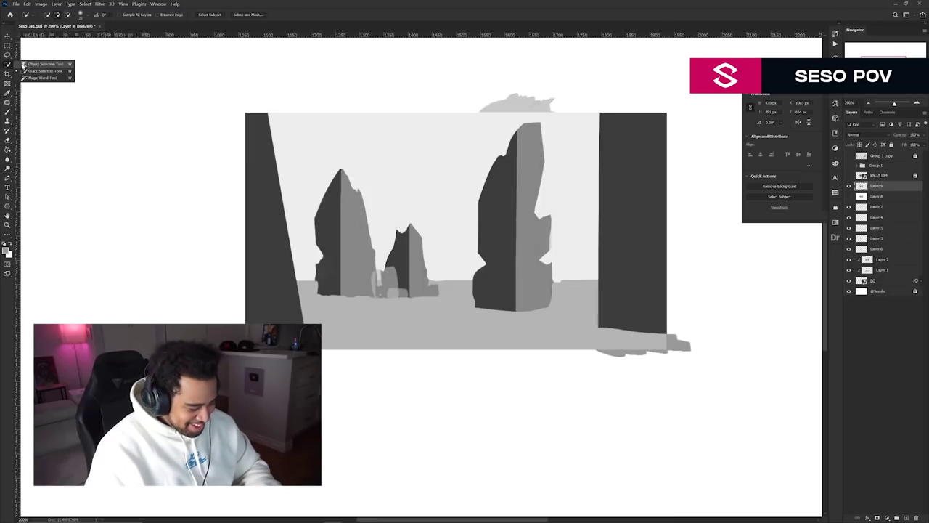
click(40, 76)
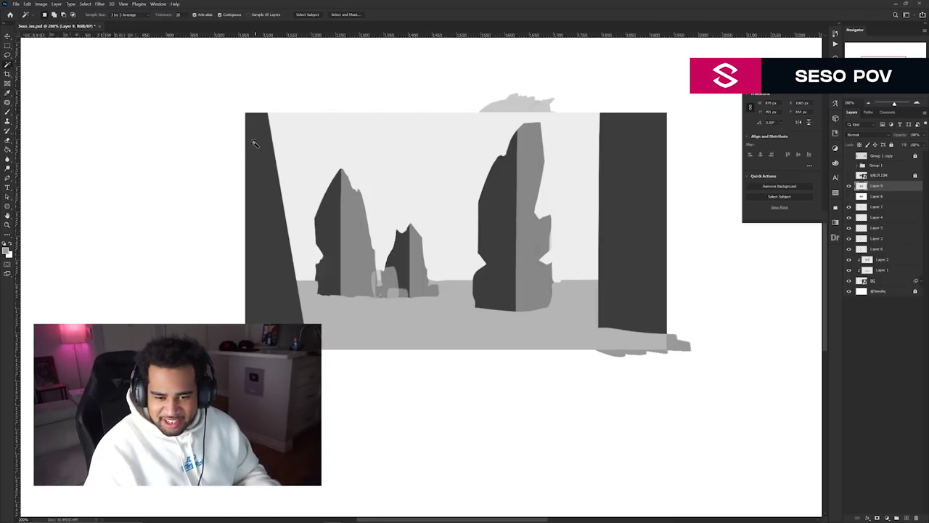
drag(386, 176, 365, 174)
click(602, 186)
shift+click(484, 186)
shift+click(376, 249)
shift+click(300, 209)
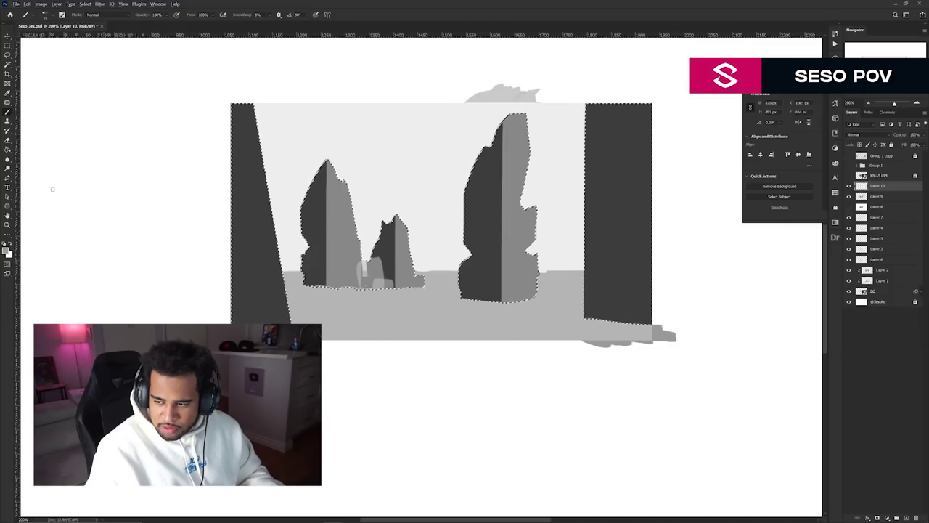
Set the foreground color to black and darken the left foreground pillar inside the selection with a large soft brush on Layer 10.
click(5, 250)
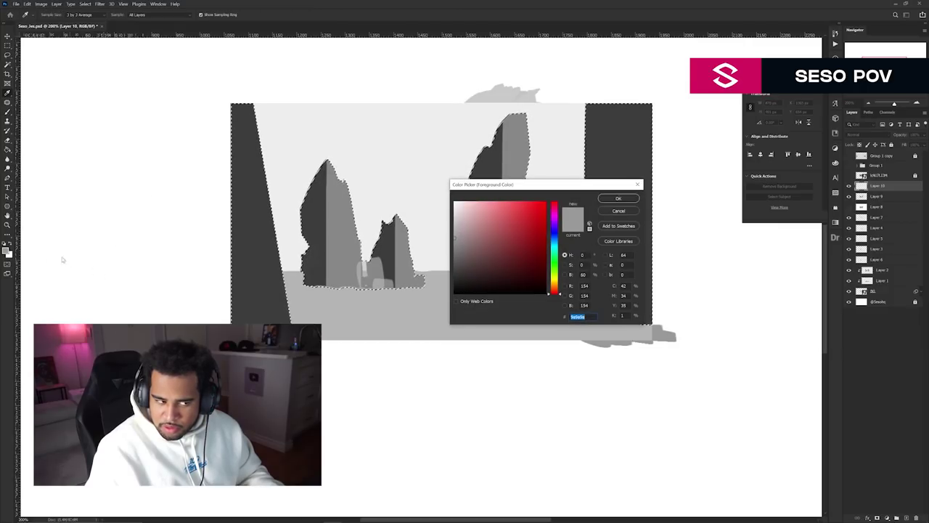
mouse_move(482, 275)
mouse_down()
mouse_move(469, 278)
mouse_move(439, 318)
mouse_up()
click(619, 198)
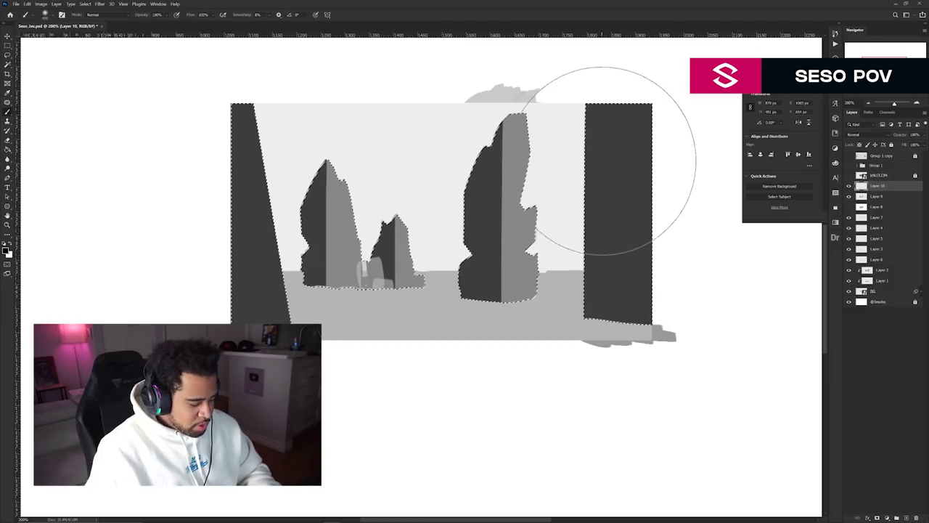
drag(593, 173, 532, 181)
drag(631, 174, 581, 177)
mouse_move(218, 156)
mouse_down()
mouse_move(216, 104)
mouse_move(223, 154)
mouse_move(211, 92)
mouse_move(270, 318)
mouse_move(202, 74)
mouse_move(270, 356)
mouse_up()
key(ctrl+z)
mouse_move(202, 78)
mouse_down()
mouse_move(250, 362)
mouse_move(267, 392)
mouse_up()
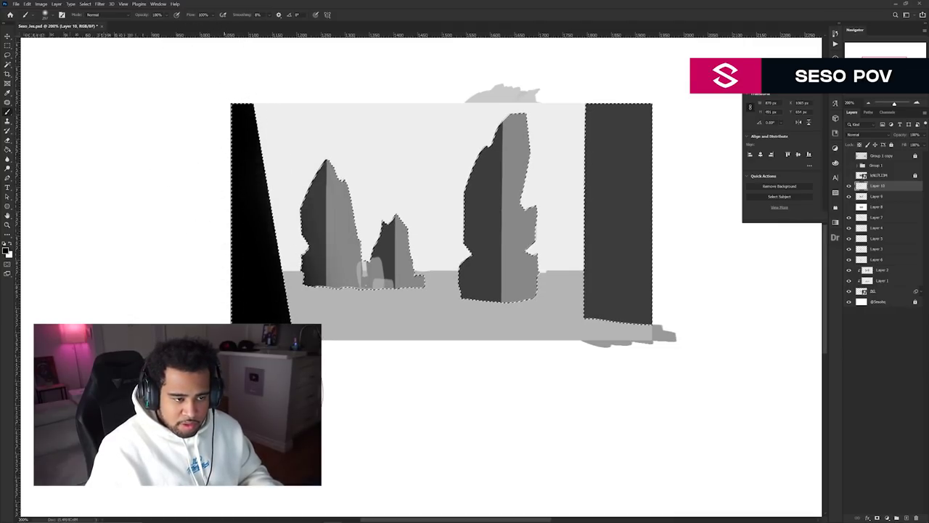
Undo the last three strokes and brush softly across the distant left tower within the selection.
key(ctrl+z)
key(ctrl+z)
key(ctrl+z)
drag(358, 214, 302, 209)
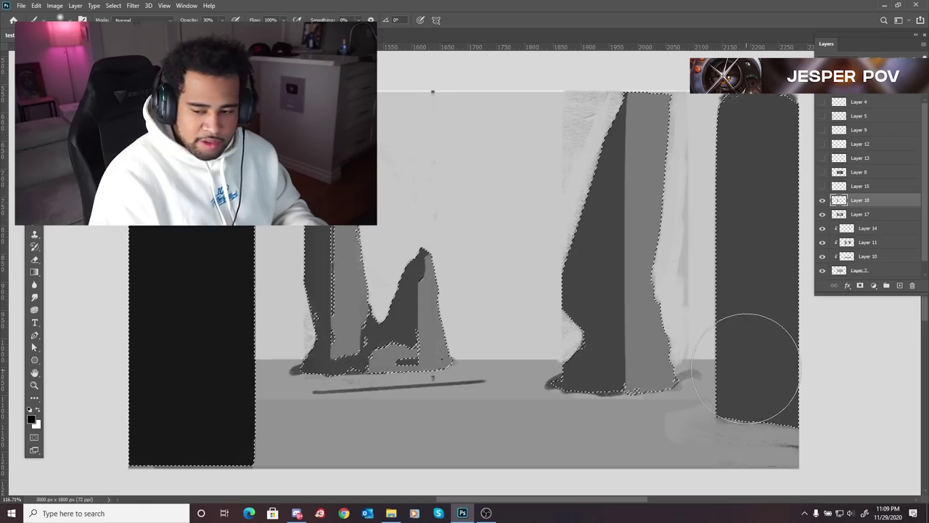
Darken the right foreground pillar with soft black strokes on Layer 18, raising the brush opacity to 40%.
mouse_move(771, 408)
mouse_down()
mouse_move(699, 395)
mouse_move(779, 410)
mouse_up()
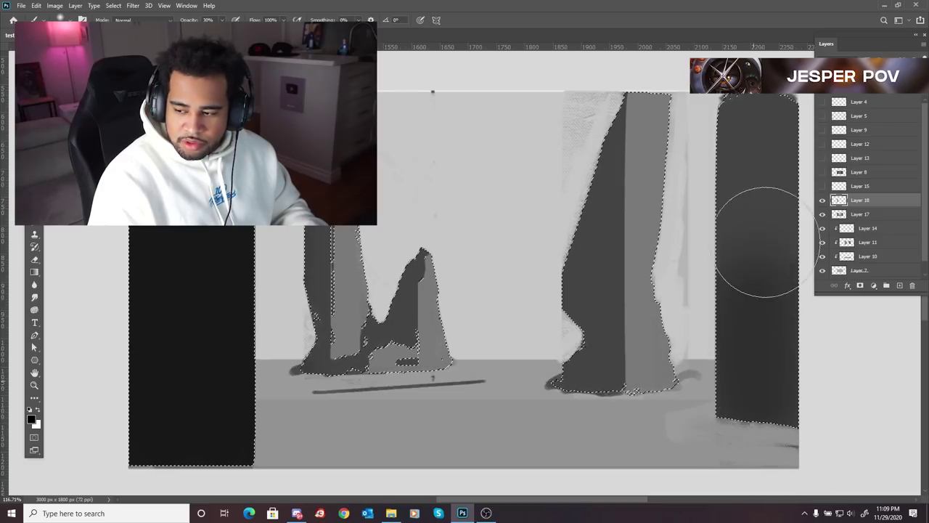
key(4)
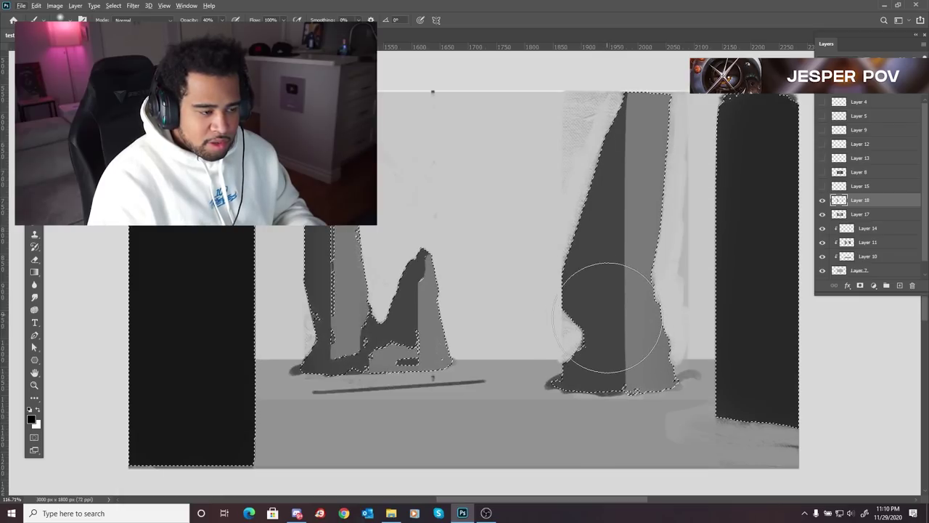
key(alt)
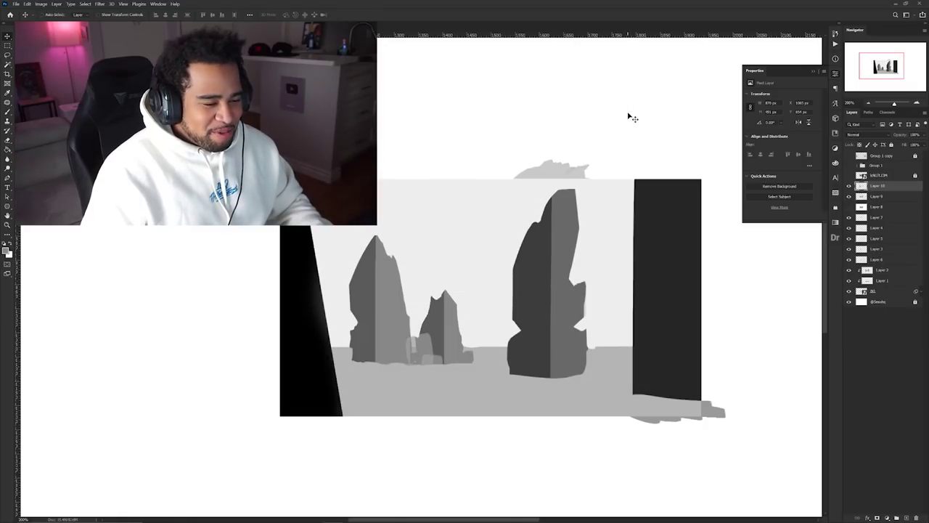
Compare the darkened value blockout with the reference painting on Layer 8.
scroll(639, 172, down, 1)
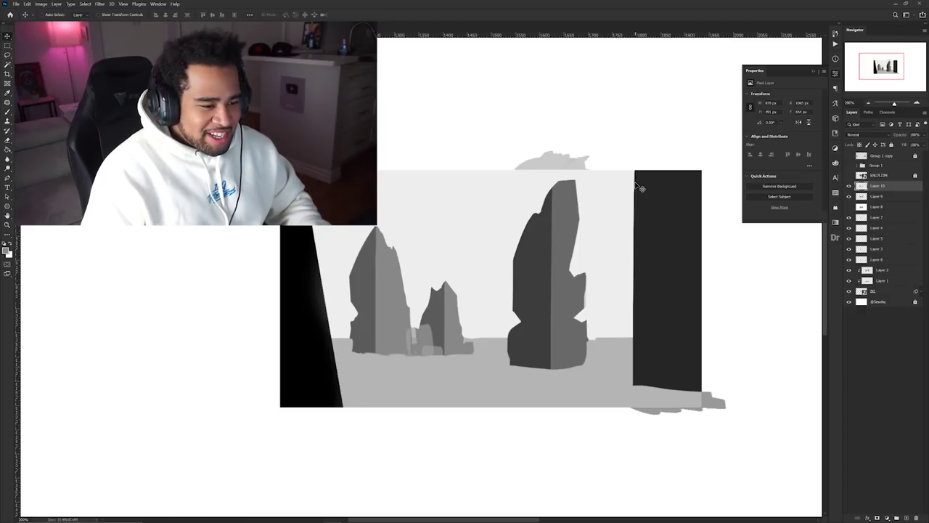
scroll(642, 188, down, 3)
drag(615, 221, 626, 255)
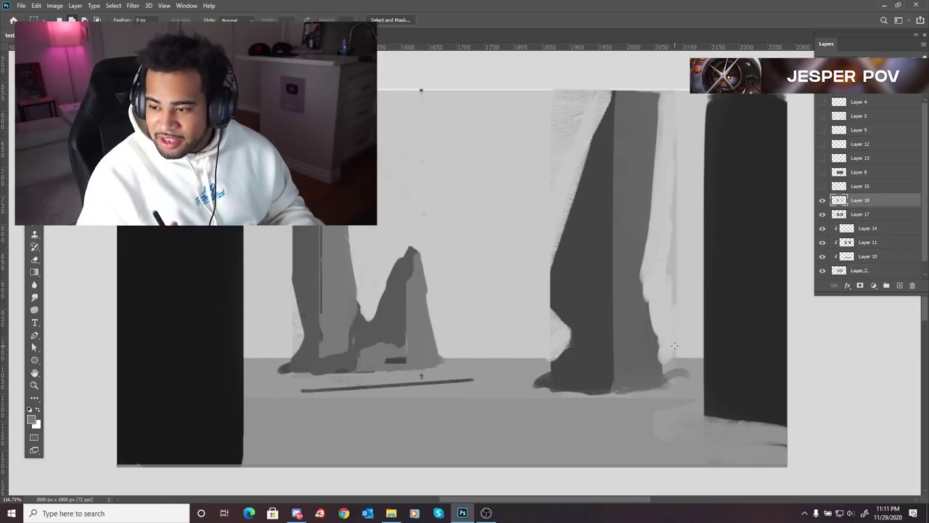
click(822, 172)
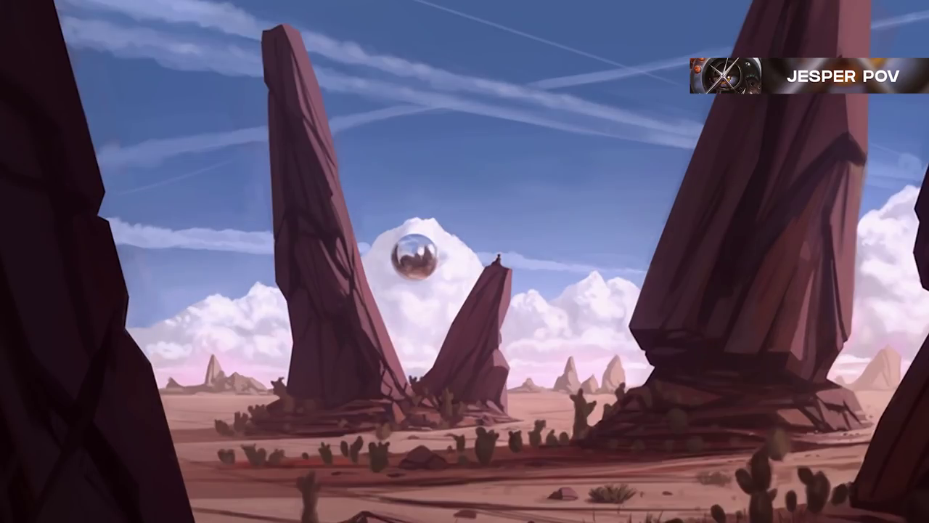
mouse_move(757, 219)
mouse_down()
mouse_move(572, 140)
mouse_move(696, 27)
mouse_up()
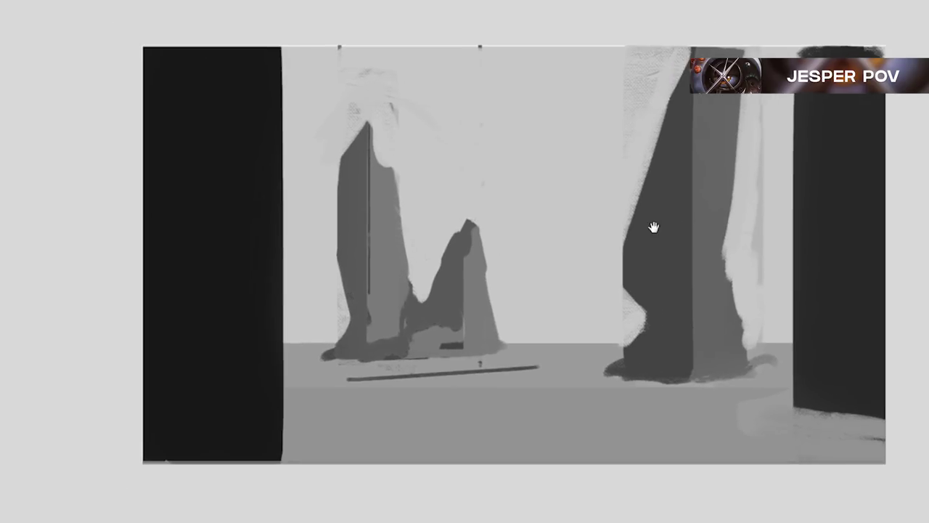
drag(654, 228, 640, 241)
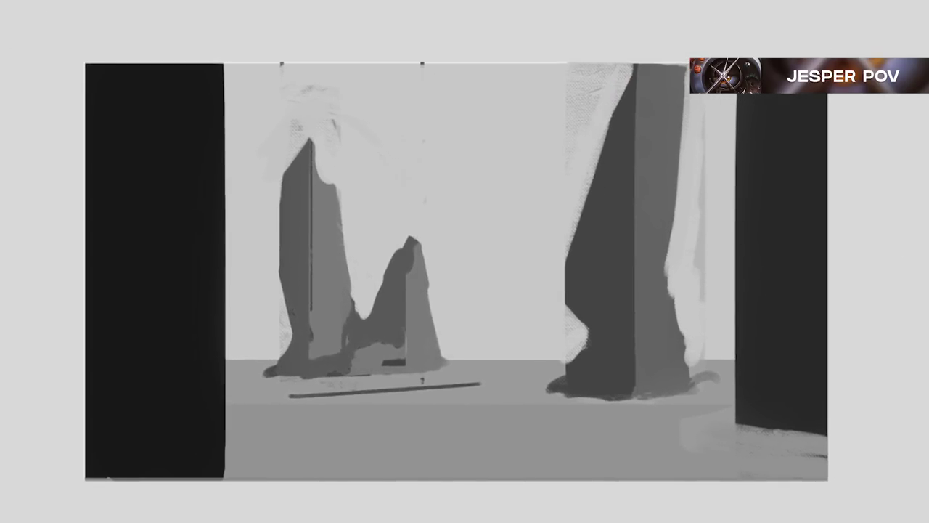
Draw a light-direction arrow pointing down and left, just outside the canvas beyond the right pillar, redoing the failed strokes.
right_click(1, 43)
click(7, 71)
click(10, 182)
click(7, 162)
click(781, 244)
drag(928, 90, 838, 136)
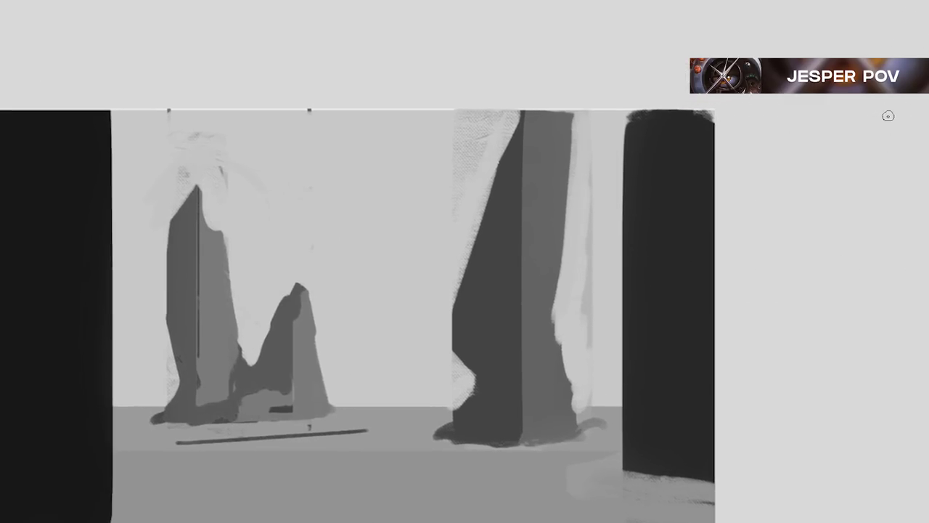
drag(887, 94, 841, 128)
key(ctrl+z)
key(ctrl+z)
drag(872, 95, 824, 123)
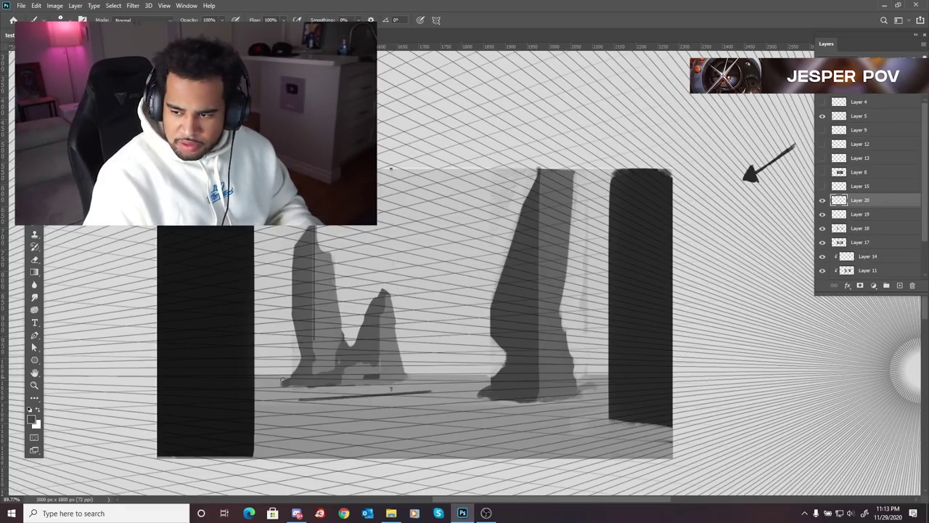
Construct the large tower's cast-shadow outline on Layer 20 with straight lines from its top to the ground and back to its base.
shift+click(253, 405)
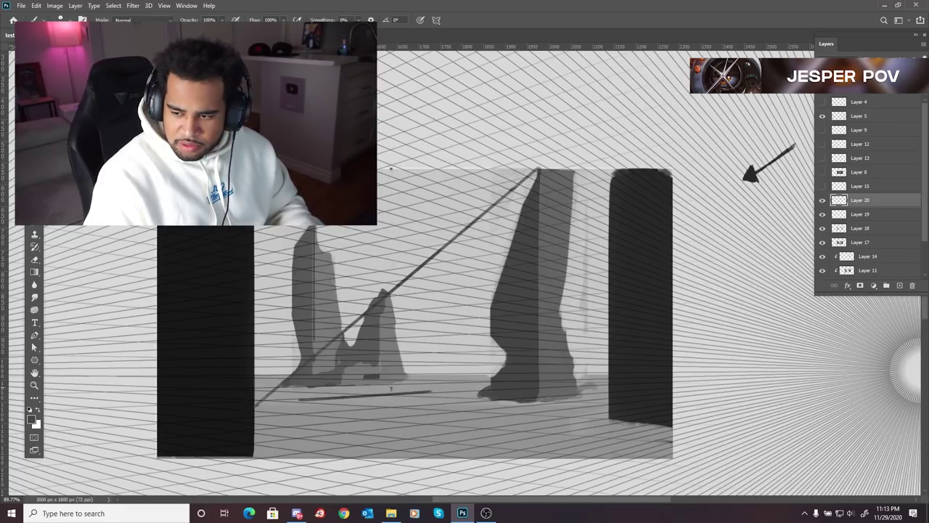
shift+click(534, 400)
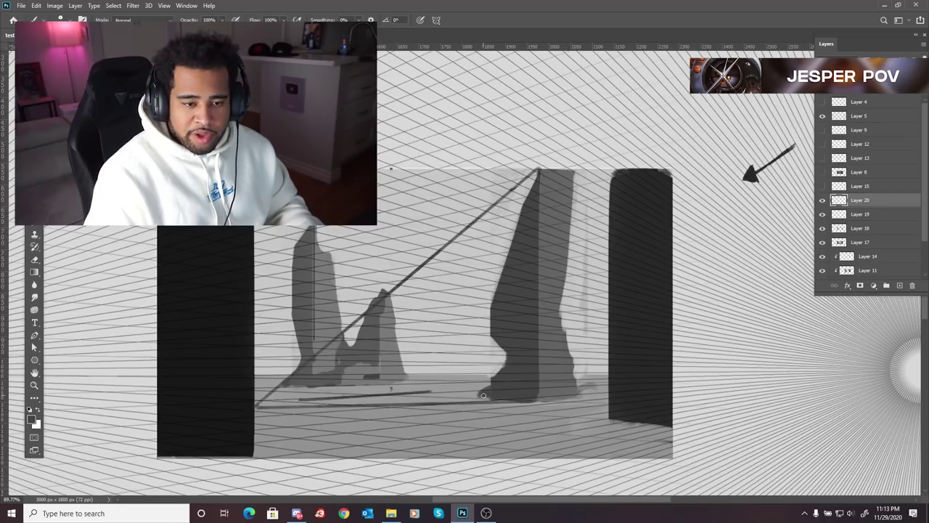
key(z)
alt+click(466, 348)
click(477, 341)
drag(535, 313, 527, 312)
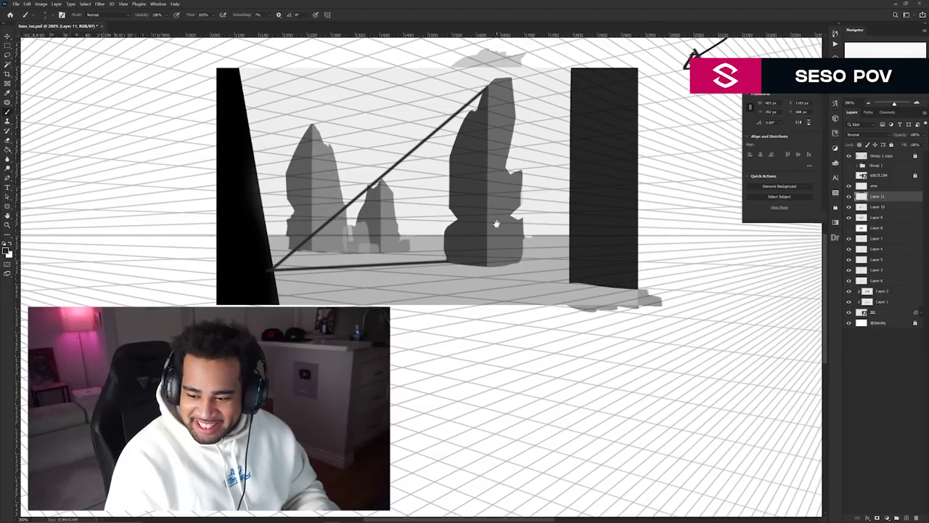
drag(496, 223, 495, 242)
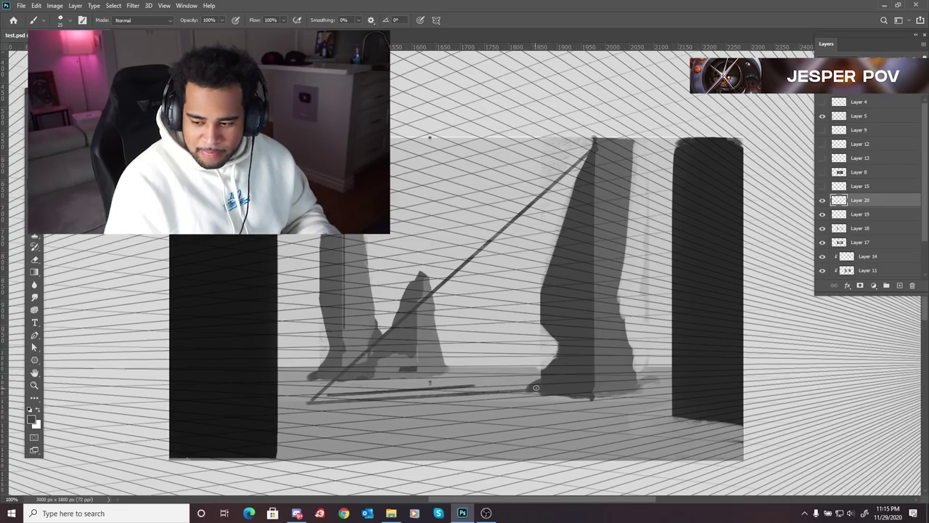
shift+click(396, 417)
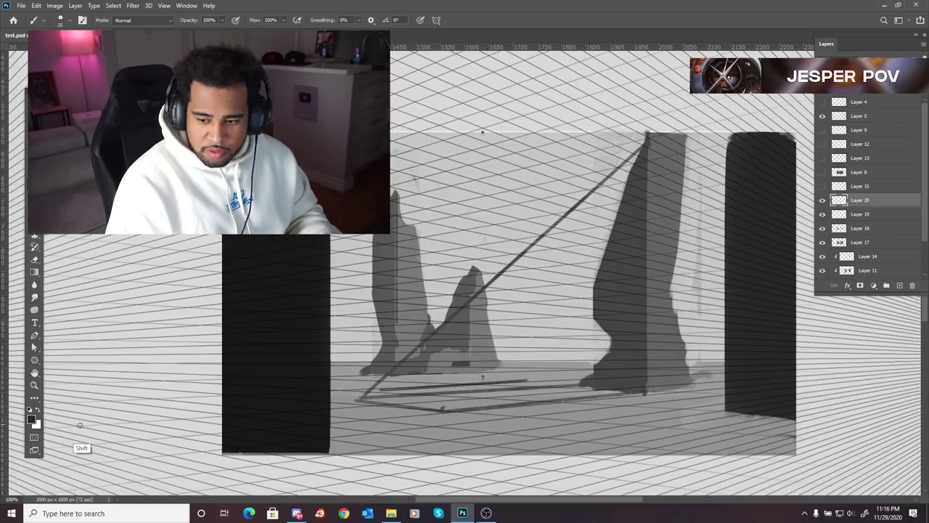
shift+click(63, 442)
drag(624, 193, 605, 190)
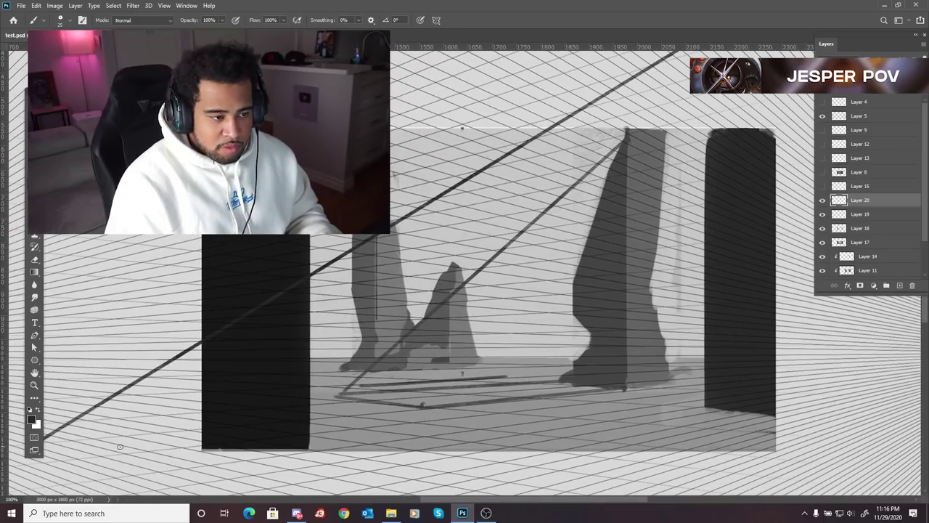
drag(146, 467, 227, 429)
key(ctrl+z)
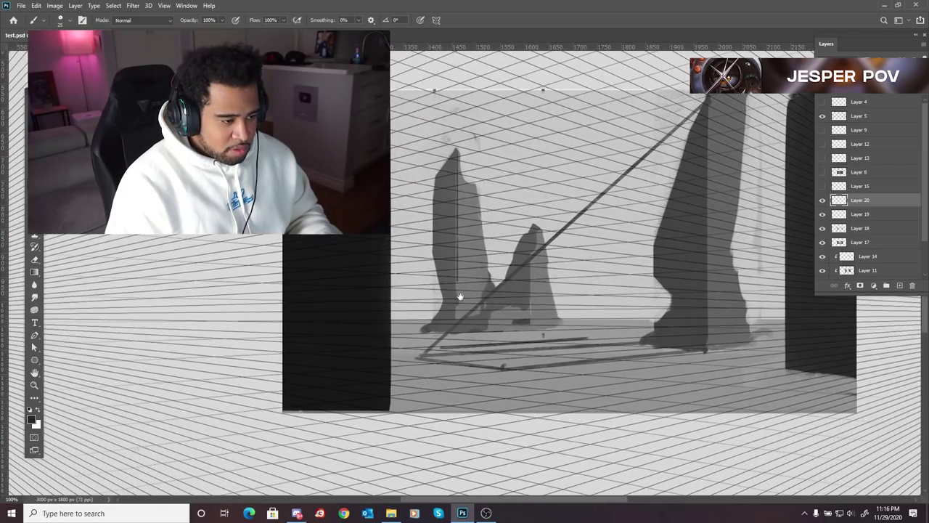
Project the right foreground pillar's shadow with a straight light ray from above the canvas to the ground beyond the left pillar.
drag(460, 296, 232, 447)
shift+click(601, 117)
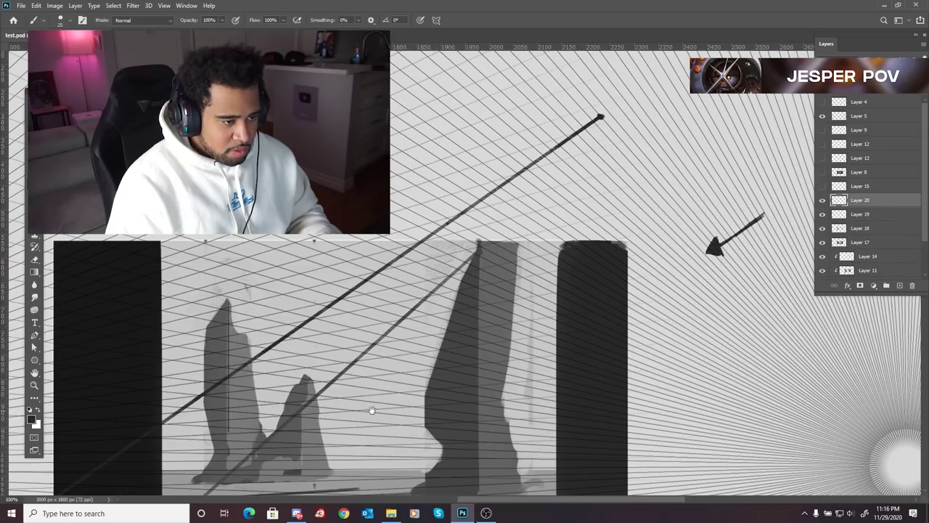
drag(372, 410, 569, 211)
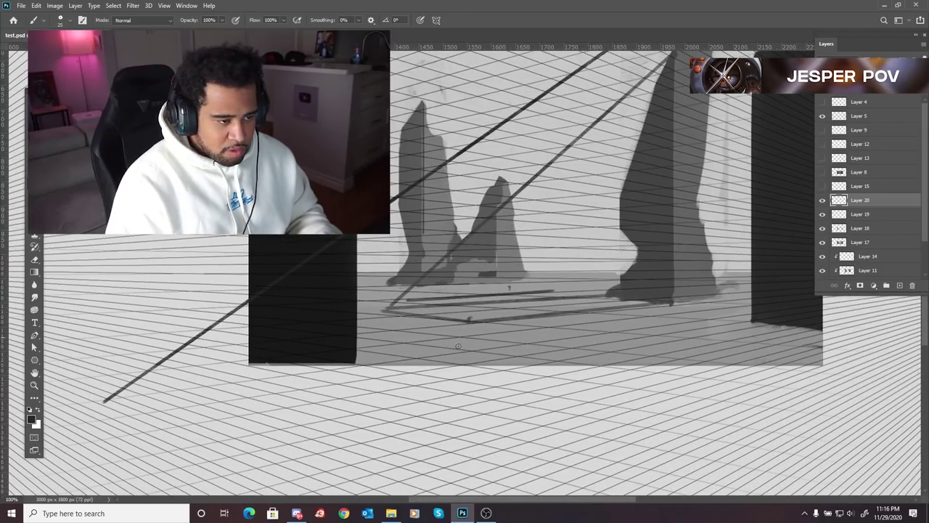
shift+click(106, 402)
drag(665, 295, 598, 347)
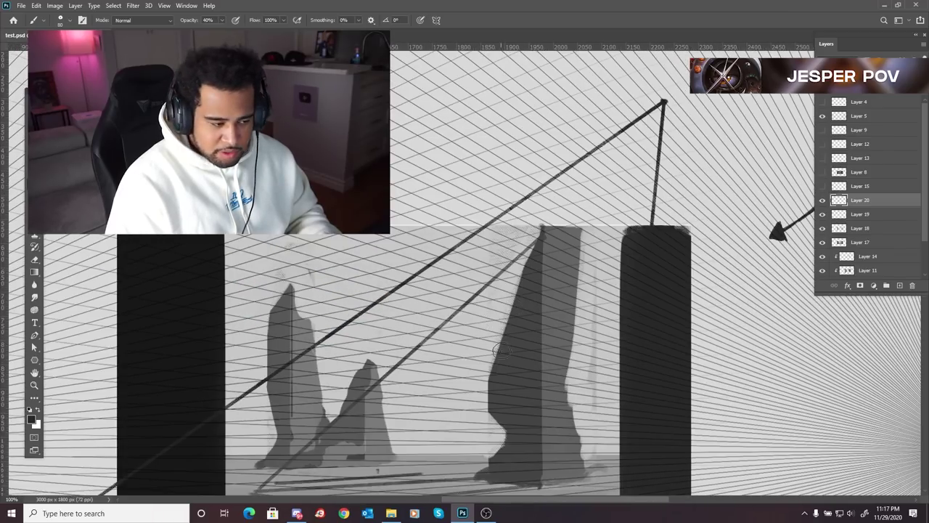
Enlarge the brush and paint the right pillar's cast shadow across the foreground ground at 40% opacity on Layer 20.
mouse_move(509, 362)
mouse_down()
mouse_move(558, 286)
mouse_move(540, 265)
mouse_up()
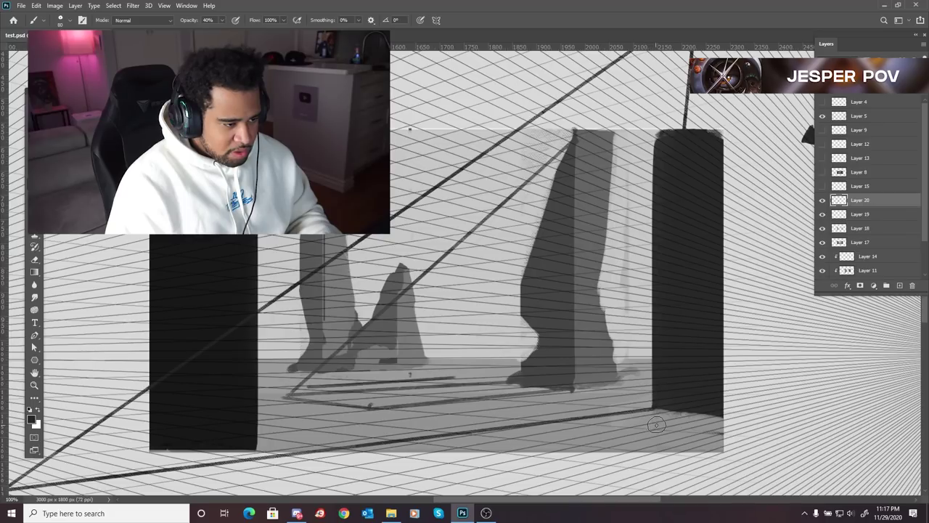
key(bracketright)
key(bracketright)
key(bracketright)
key(bracketright)
mouse_move(690, 415)
mouse_down()
mouse_move(702, 417)
mouse_move(698, 436)
mouse_move(548, 434)
mouse_move(457, 447)
mouse_move(536, 442)
mouse_up()
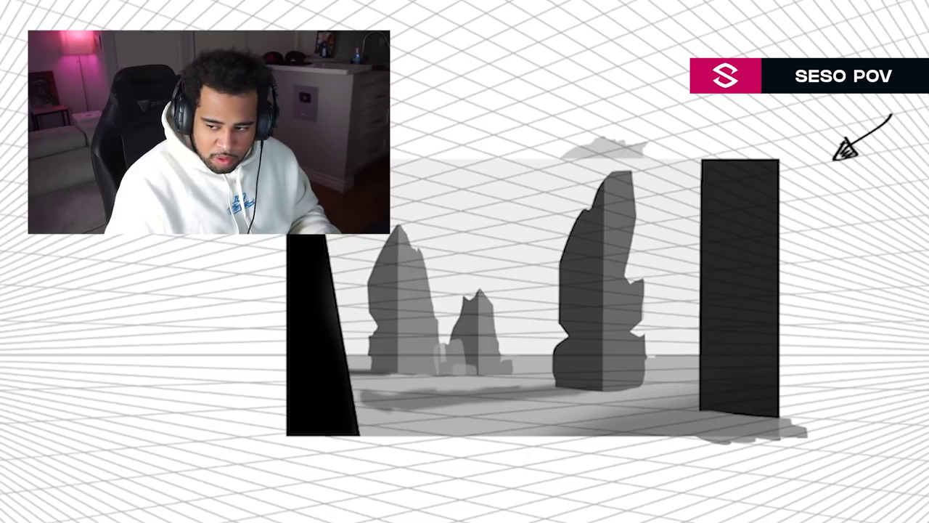
Select both sky areas around the large rock tower on Layer 21 with the Magic Wand.
scroll(481, 395, up, 5)
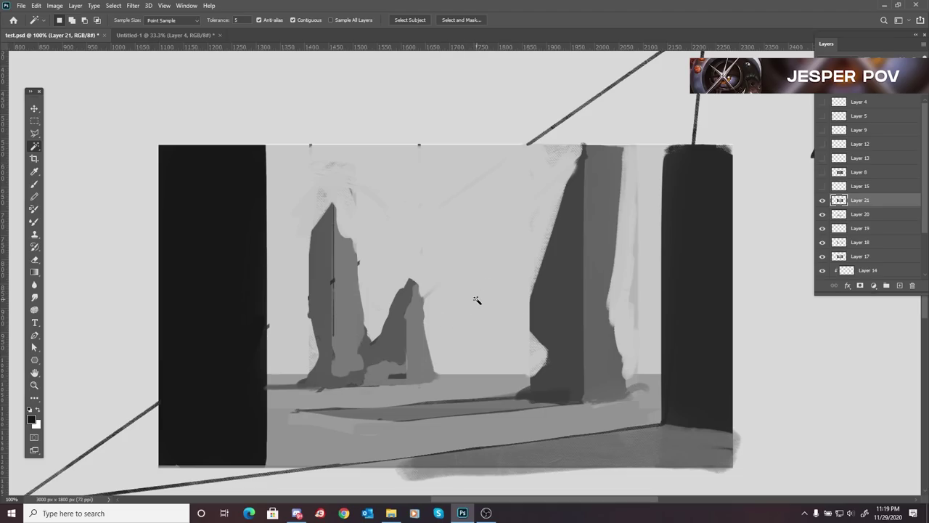
scroll(477, 299, down, 2)
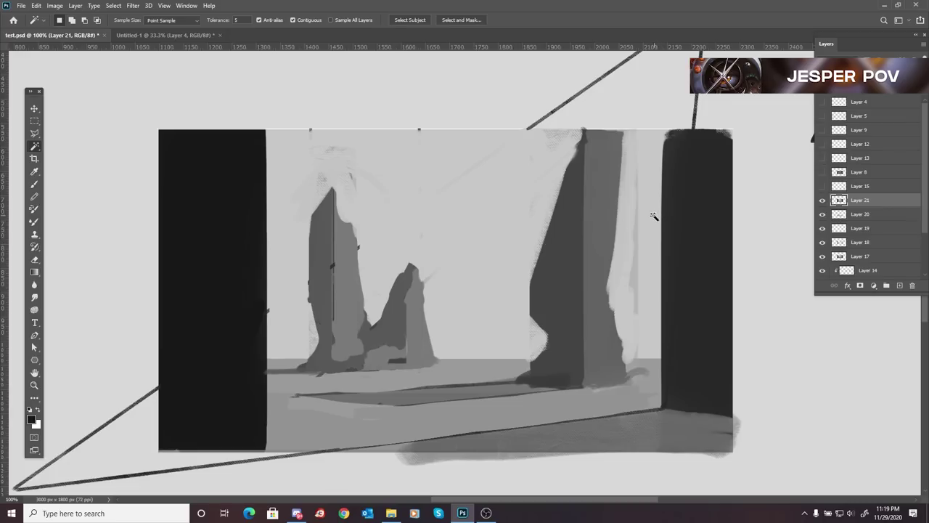
click(515, 242)
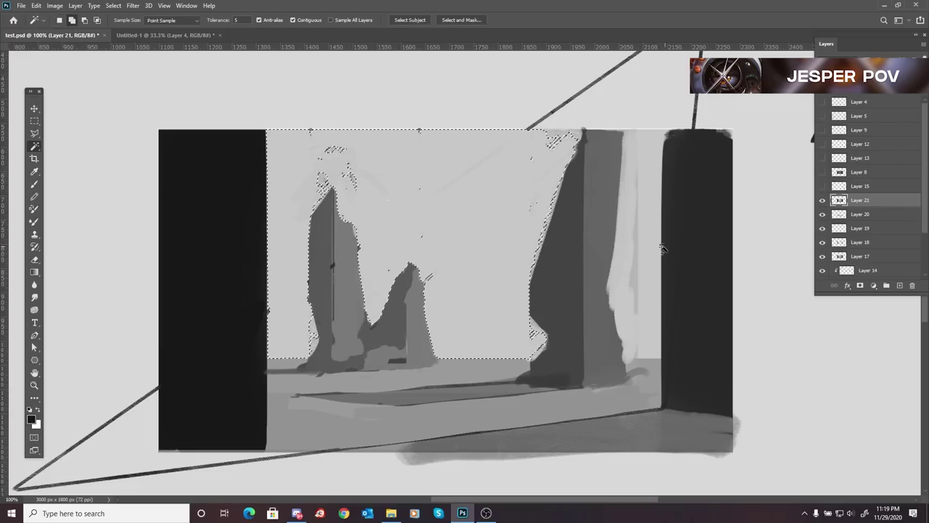
shift+click(638, 258)
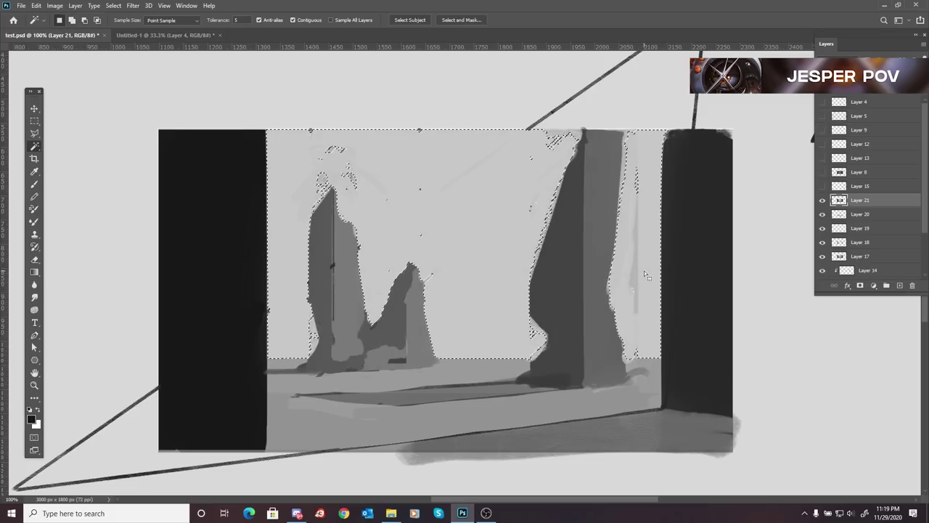
Show the reference painting on Layer 8, examine how its sky values change towards the horizon, and hide it again.
click(822, 172)
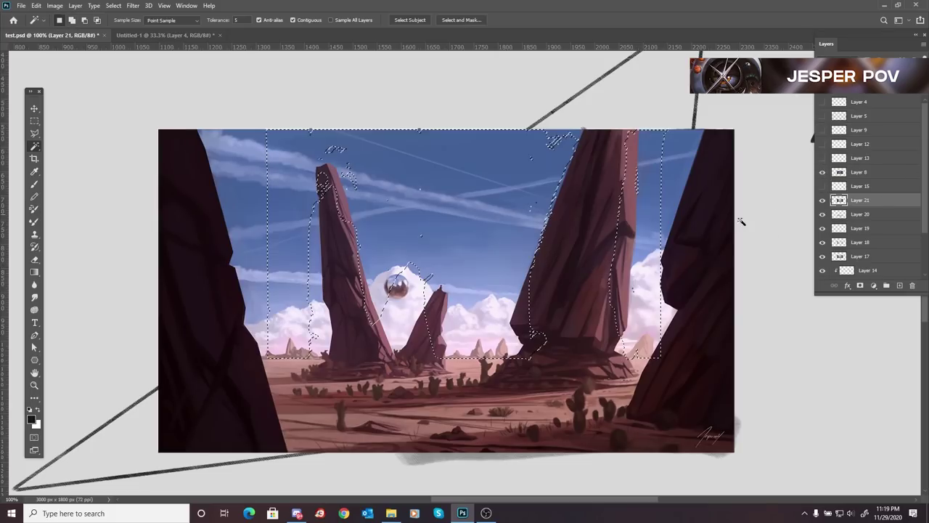
scroll(743, 218, up, 1)
key(z)
click(457, 321)
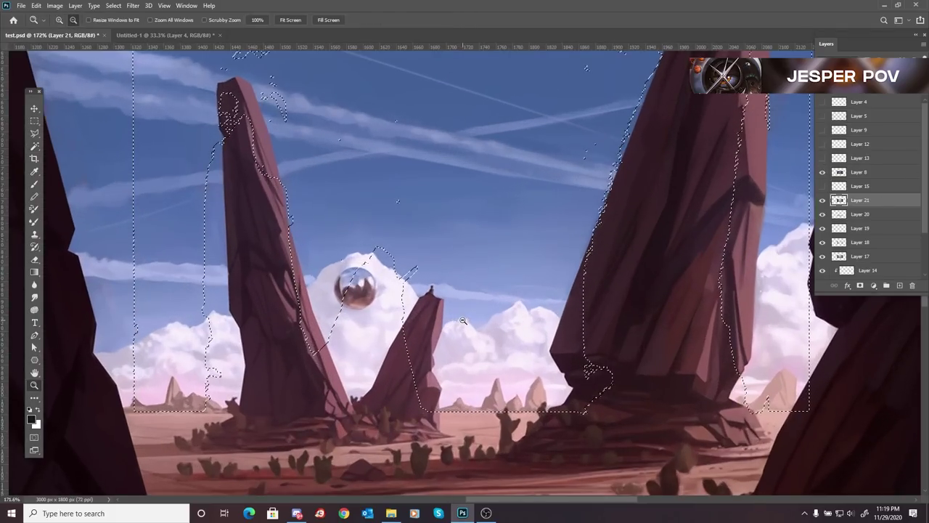
drag(436, 120, 482, 436)
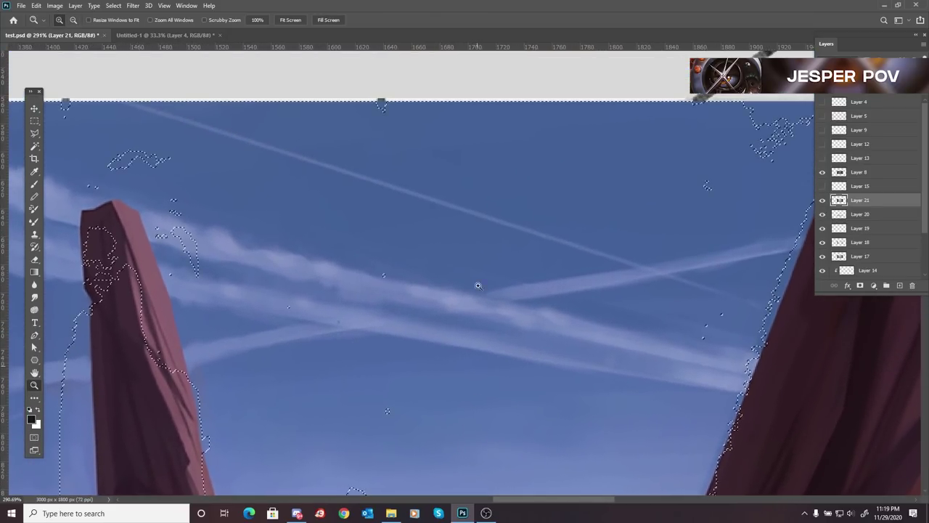
scroll(468, 231, down, 6)
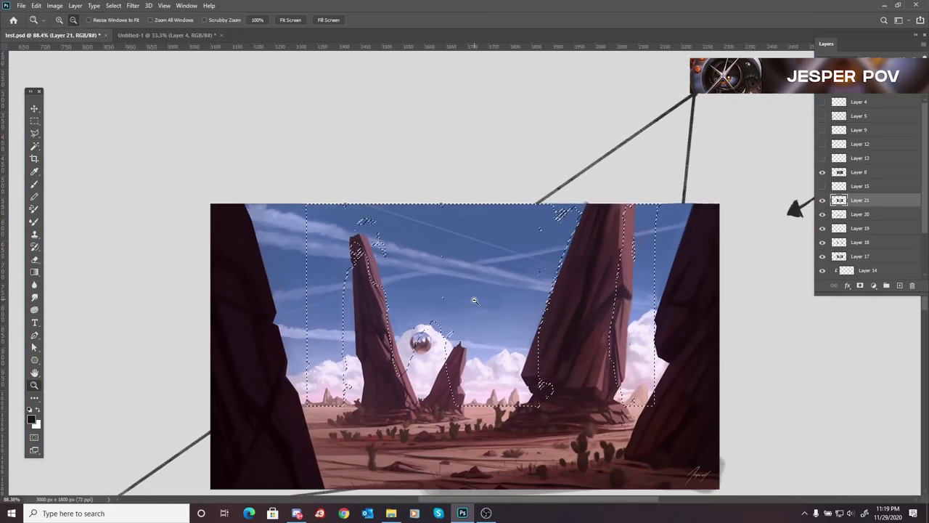
scroll(475, 300, up, 1)
scroll(485, 292, down, 1)
click(822, 186)
click(823, 172)
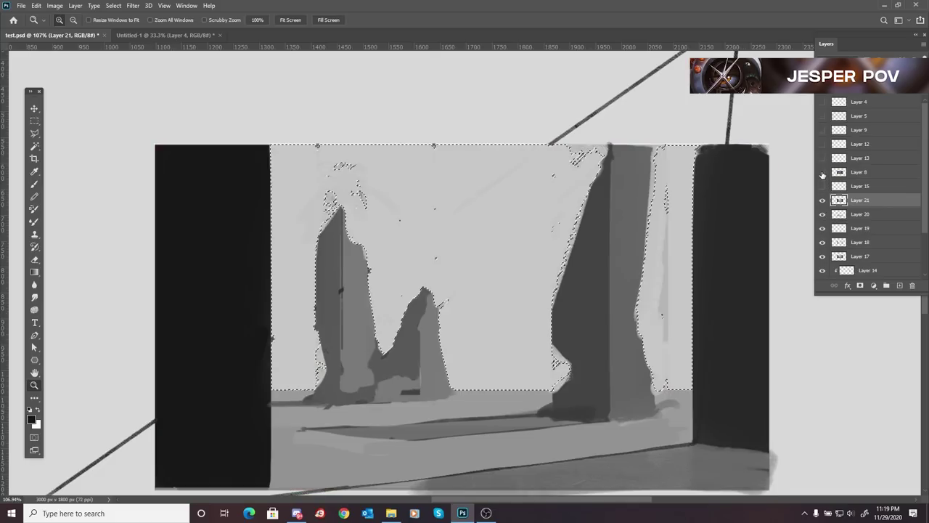
Create a new layer above Layer 21 and choose the Soft Round brush.
click(900, 285)
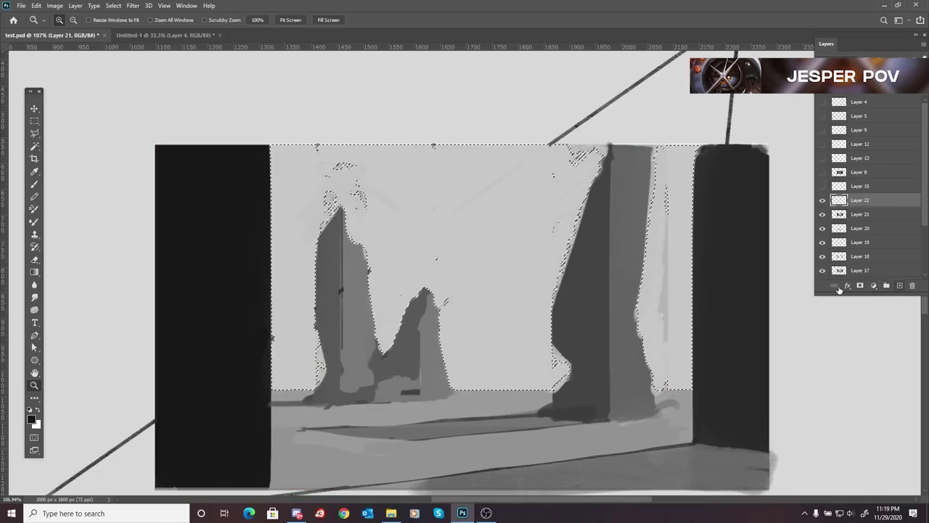
key(b)
click(70, 20)
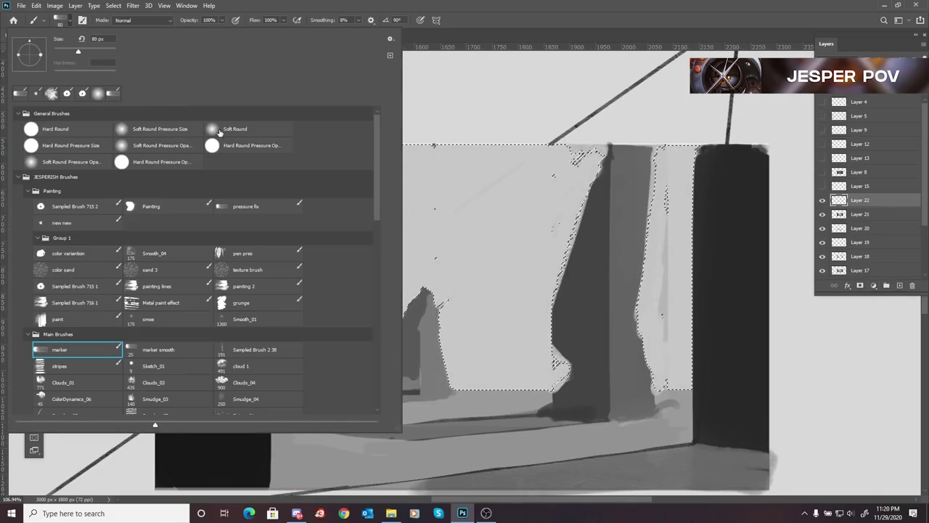
key(Return)
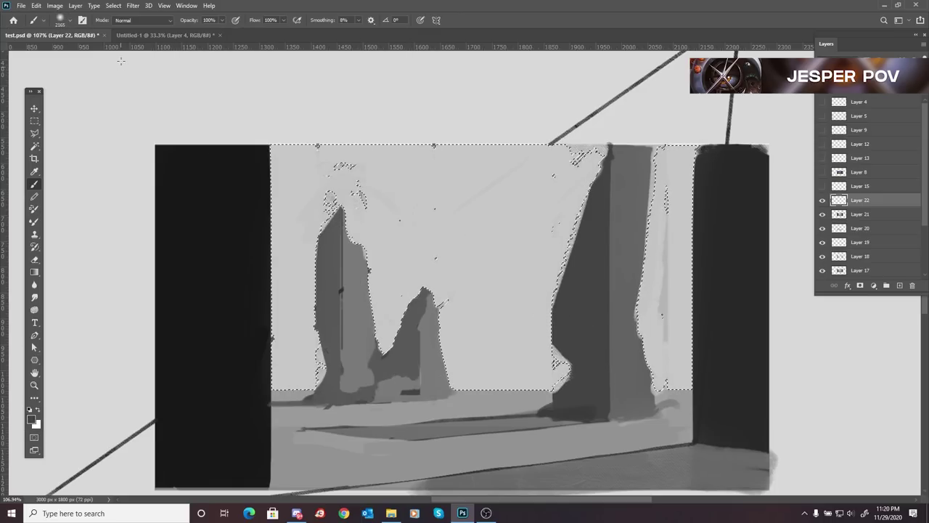
Darken the upper part of the selected sky with a 900 px soft brush at 50% opacity to form a gradient.
key(bracketleft)
key(bracketleft)
key(bracketleft)
key(bracketleft)
key(bracketleft)
key(bracketleft)
key(bracketleft)
key(bracketleft)
key(bracketleft)
key(bracketleft)
key(bracketleft)
key(bracketleft)
key(bracketleft)
key(bracketleft)
key(bracketleft)
key(bracketleft)
key(bracketleft)
key(bracketleft)
key(bracketleft)
key(bracketleft)
key(bracketright)
key(bracketright)
key(bracketright)
key(bracketright)
key(bracketright)
key(bracketright)
key(bracketright)
key(bracketright)
key(bracketright)
key(5)
key(bracketright)
key(bracketright)
key(bracketright)
key(bracketright)
key(bracketright)
key(bracketright)
key(bracketright)
key(bracketright)
key(bracketright)
key(bracketright)
key(bracketright)
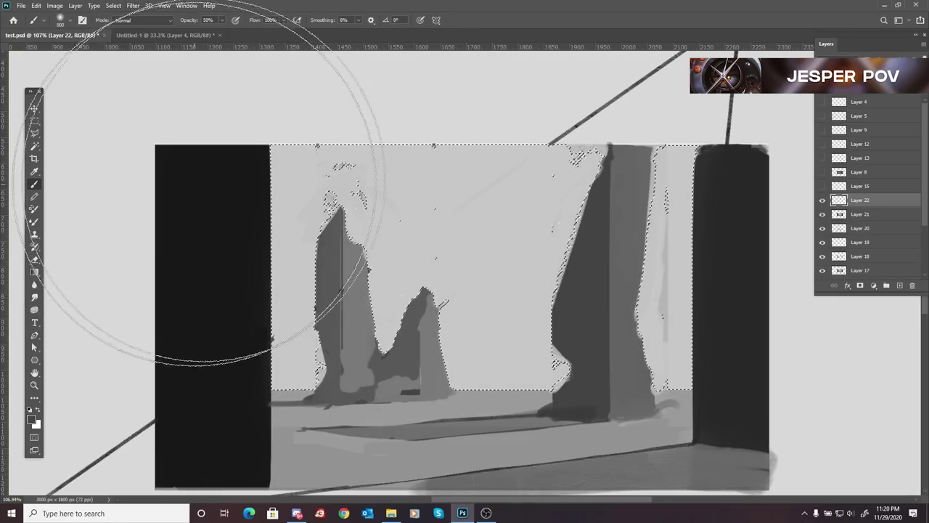
mouse_move(196, 200)
mouse_down()
mouse_move(486, 137)
mouse_move(699, 174)
mouse_up()
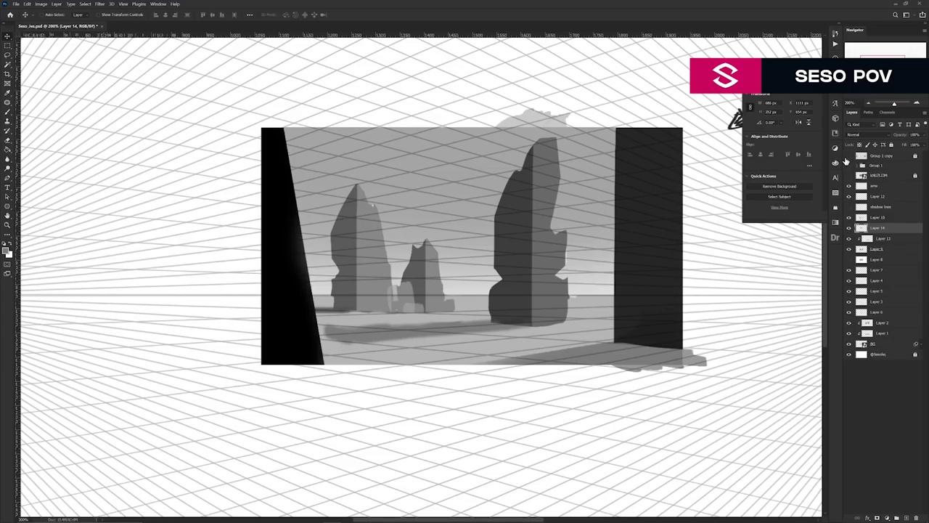
Hide the perspective grid and inspect the grey tower composition up close.
click(846, 161)
drag(558, 226, 604, 231)
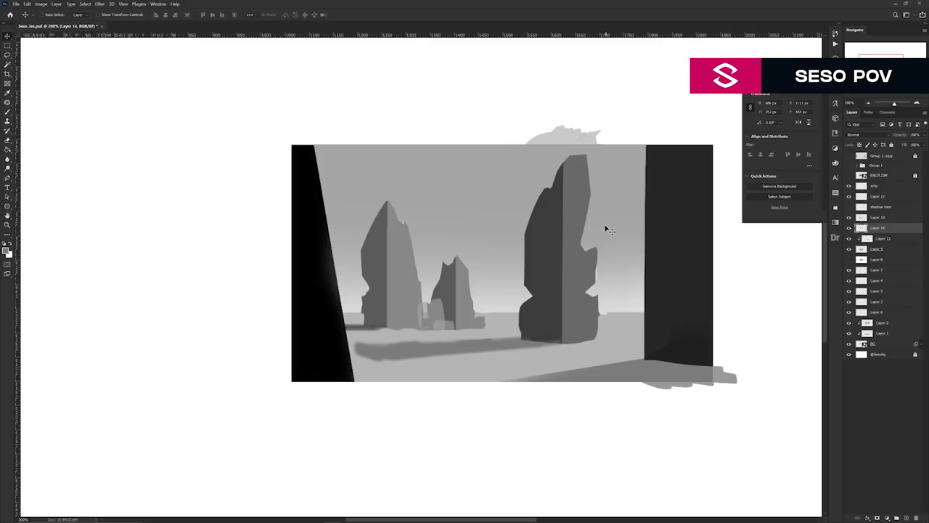
scroll(606, 230, up, 1)
scroll(605, 230, down, 1)
scroll(563, 231, up, 1)
drag(568, 233, 577, 246)
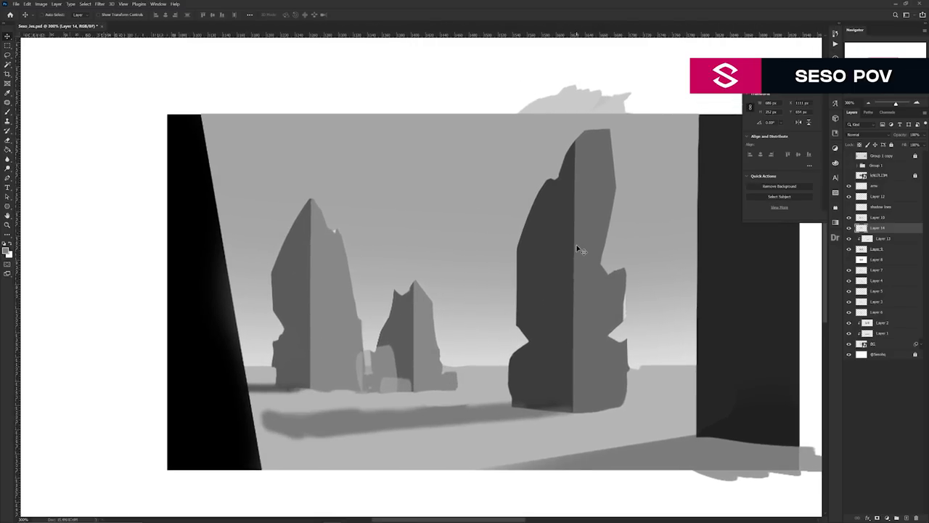
drag(569, 249, 623, 235)
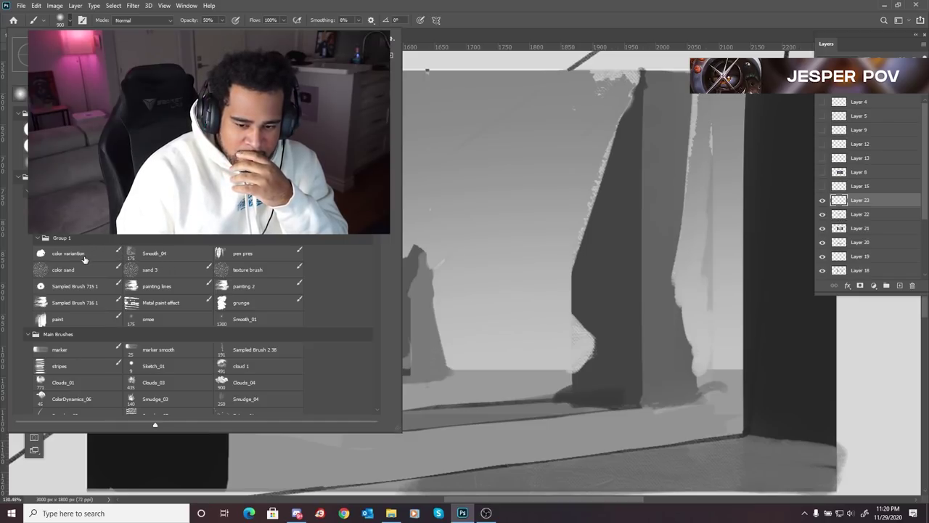
Choose the color variation brush from the Group 1 brushes.
click(84, 260)
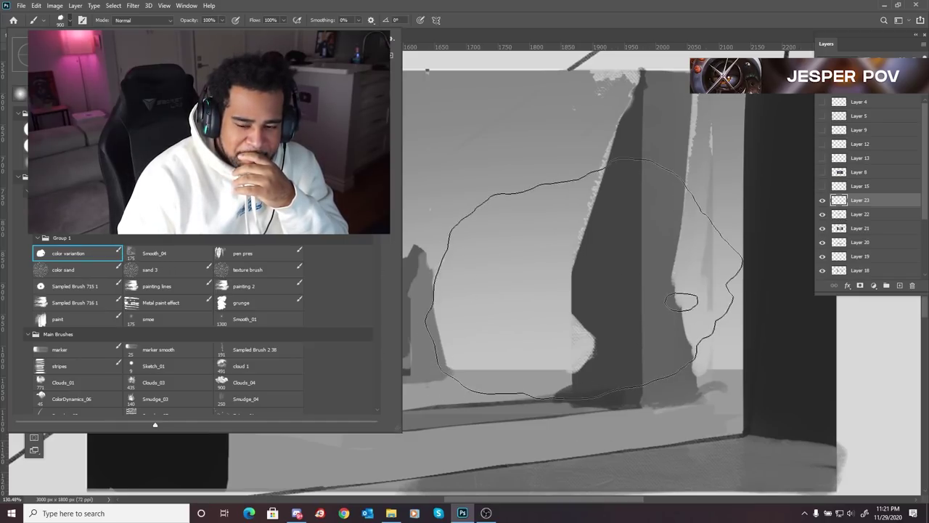
click(594, 283)
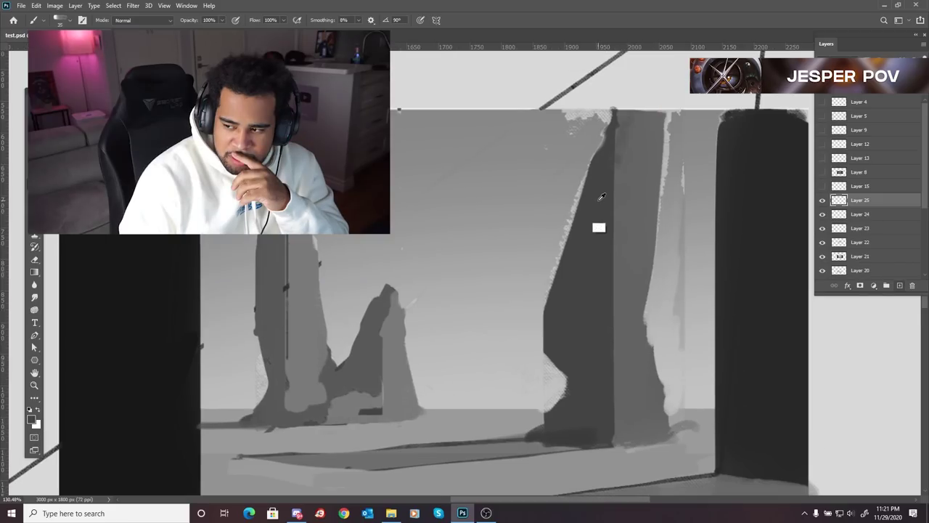
Extend the large tower's sampled shadow tone diagonally across its upper lit face and touch up its outer edge with sky grey on Layer 25.
alt+click(600, 203)
drag(628, 158, 617, 206)
drag(630, 134, 619, 176)
mouse_move(625, 122)
mouse_down()
mouse_move(614, 229)
mouse_move(634, 146)
mouse_up()
drag(625, 185, 665, 167)
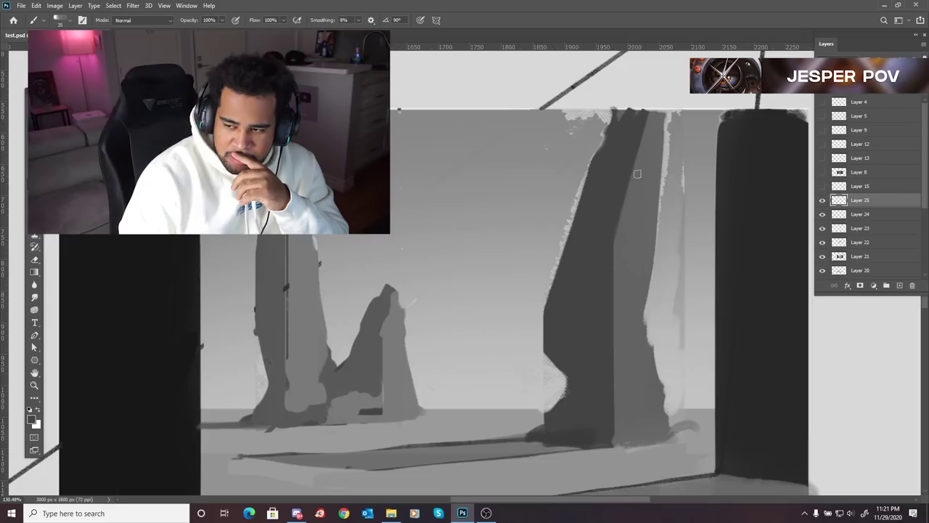
drag(577, 193, 565, 223)
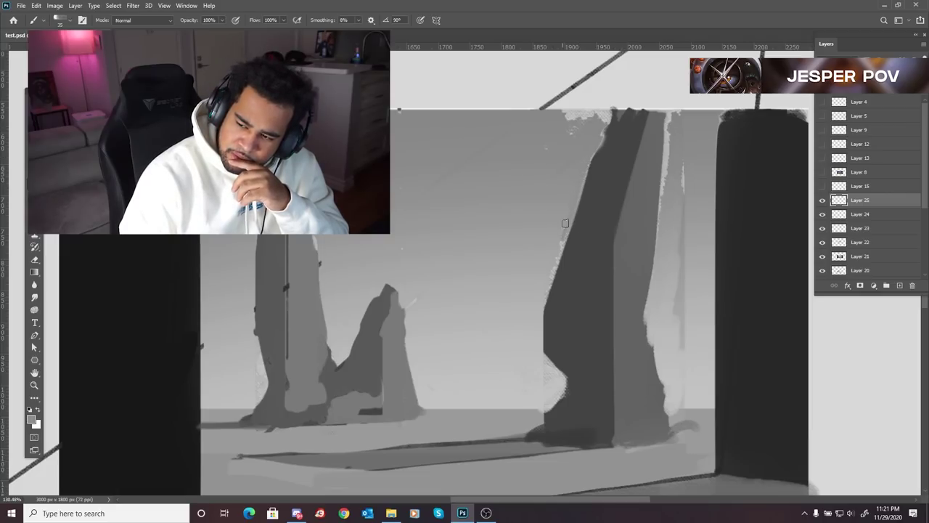
Try repainting the large tower's lit face with its own sampled grey, undoing the stroke.
alt+click(633, 253)
drag(617, 150, 626, 397)
key(ctrl+z)
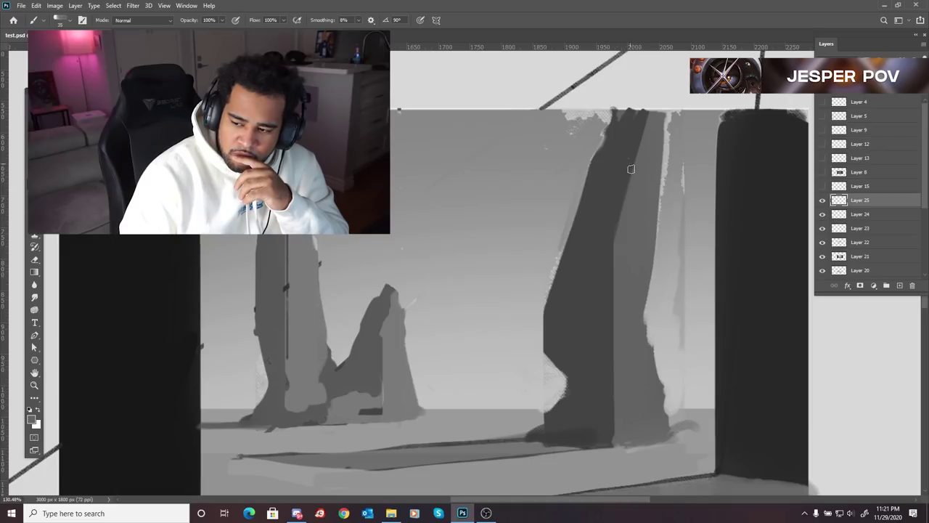
drag(613, 287, 607, 254)
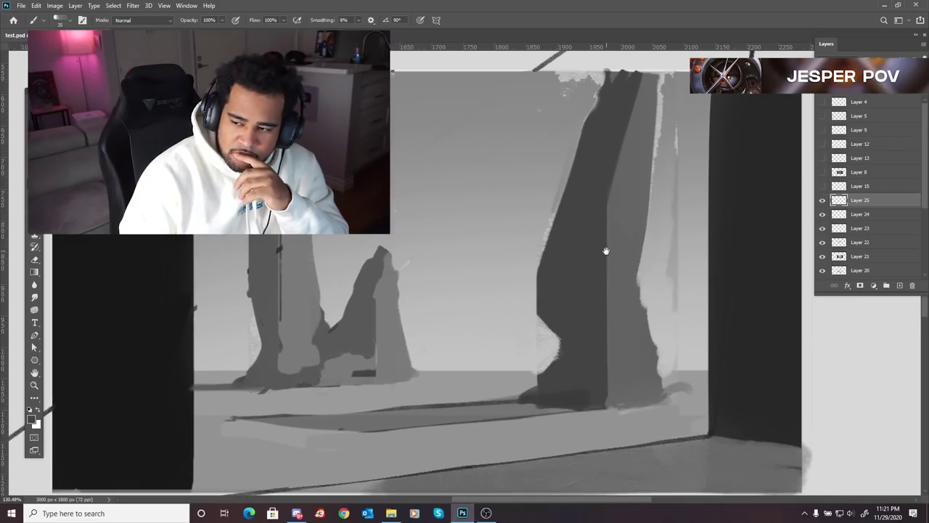
Try painting a dark diagonal facet from the large tower's central edge onto its lit face.
alt+click(601, 228)
drag(608, 215, 628, 282)
drag(607, 234, 603, 247)
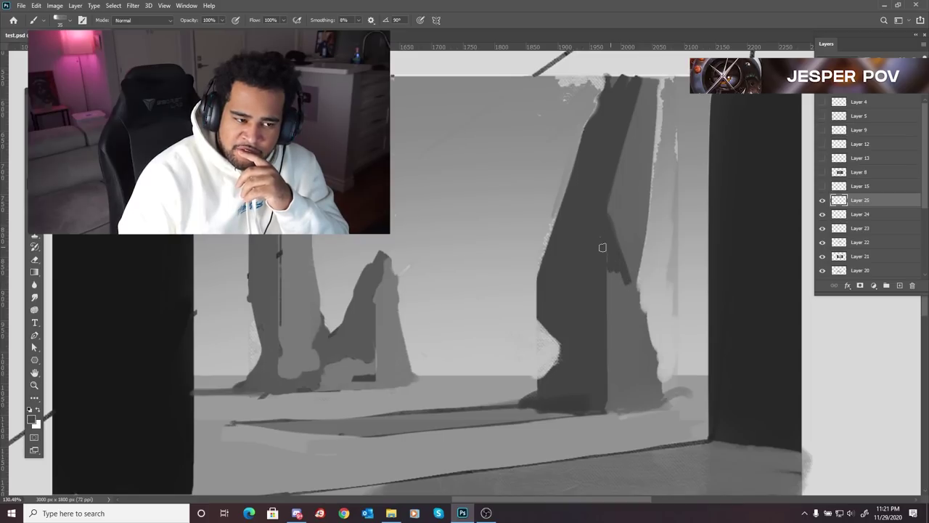
drag(646, 180, 640, 222)
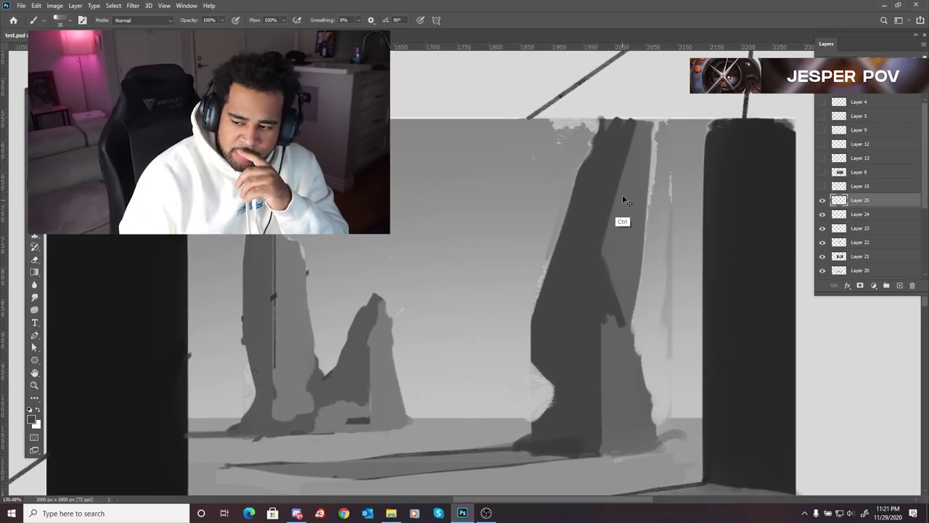
key(ctrl+z)
Try reworking the large tower's central edge and sky-side outline with sampled tones, undoing the strokes.
alt+click(619, 203)
drag(603, 154, 602, 316)
key(ctrl+z)
alt+click(565, 182)
drag(580, 161, 546, 251)
drag(586, 154, 543, 274)
key(ctrl+z)
key(ctrl+z)
key(ctrl+z)
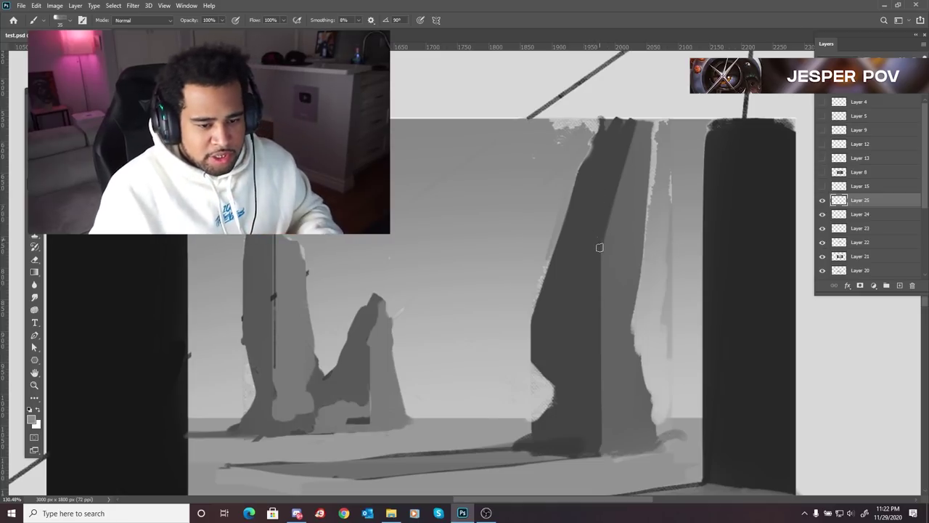
Sketch light grey construction lines for the angled planes of the large tower's upper half with a 10 px brush on Layer 25.
key(bracketleft)
key(bracketleft)
key(bracketleft)
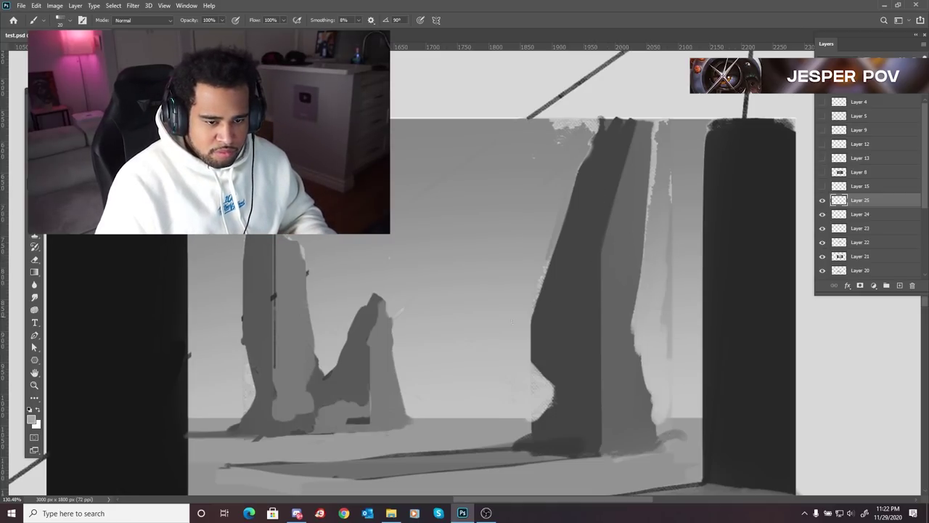
key(bracketleft)
key(bracketleft)
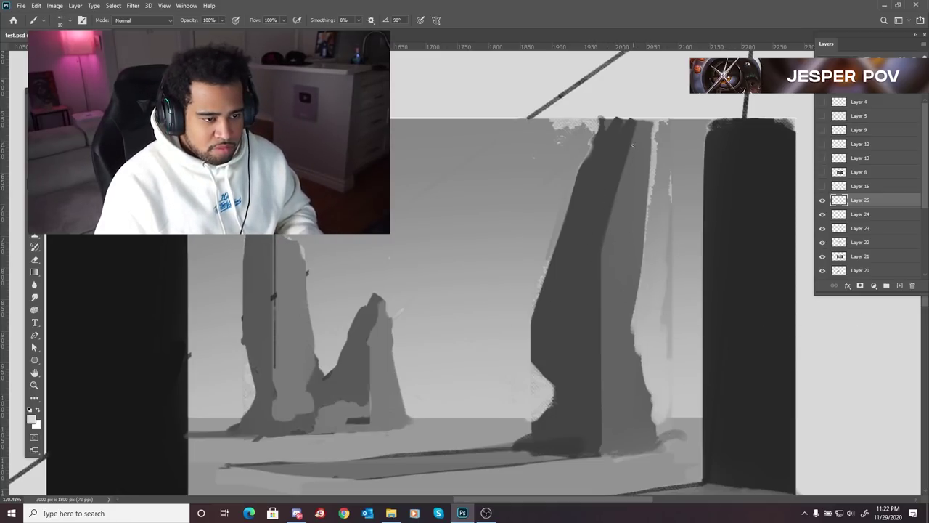
drag(638, 124, 594, 254)
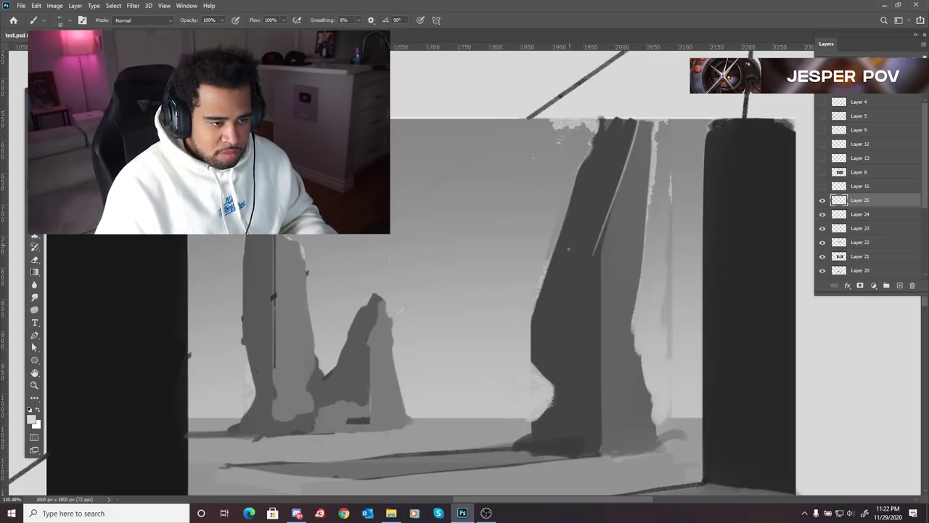
mouse_move(556, 254)
mouse_down()
mouse_move(580, 287)
mouse_move(611, 286)
mouse_move(668, 161)
mouse_up()
drag(559, 242, 603, 131)
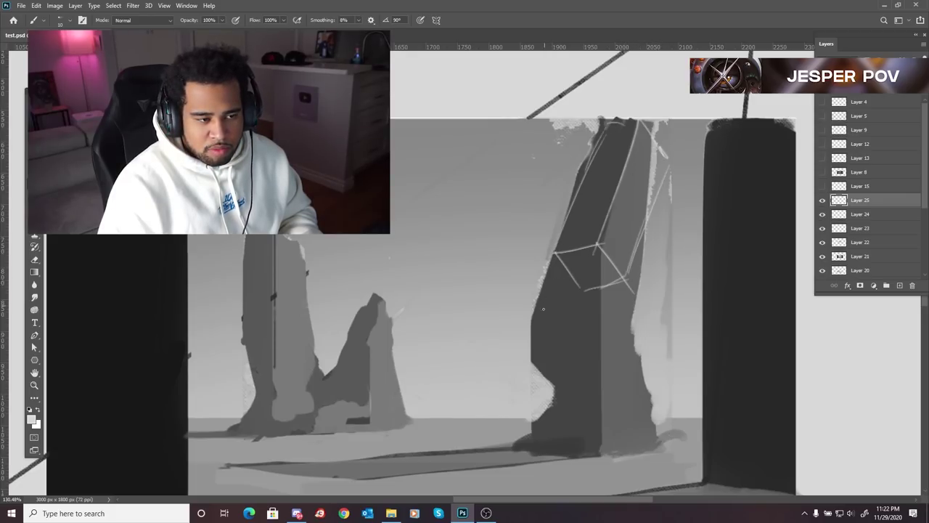
drag(594, 247, 559, 306)
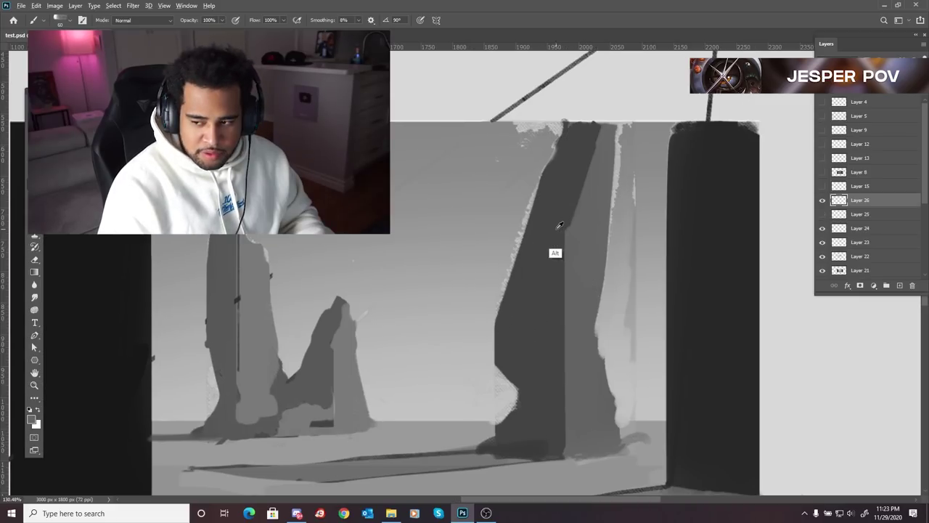
Paint a dark angled wedge below the bend of the large tower's central edge on Layer 26, using the sampled shadow tone.
alt+click(557, 231)
drag(557, 235, 581, 268)
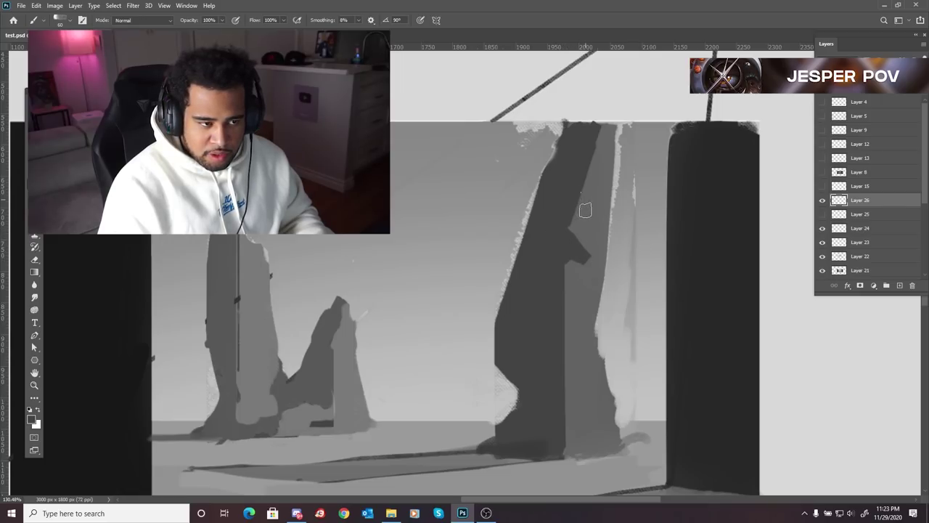
Outline the large tower's overhanging block and the vertical edges beneath it with light grey 25 px strokes.
key(bracketleft)
drag(559, 134, 562, 126)
mouse_move(523, 233)
mouse_down()
mouse_move(566, 222)
mouse_move(601, 265)
mouse_up()
drag(630, 140, 600, 259)
mouse_move(529, 236)
mouse_down()
mouse_move(547, 263)
mouse_move(588, 260)
mouse_move(566, 256)
mouse_move(560, 418)
mouse_up()
key(ctrl+z)
mouse_move(566, 257)
mouse_down()
mouse_move(536, 272)
mouse_move(536, 377)
mouse_up()
drag(604, 265, 604, 425)
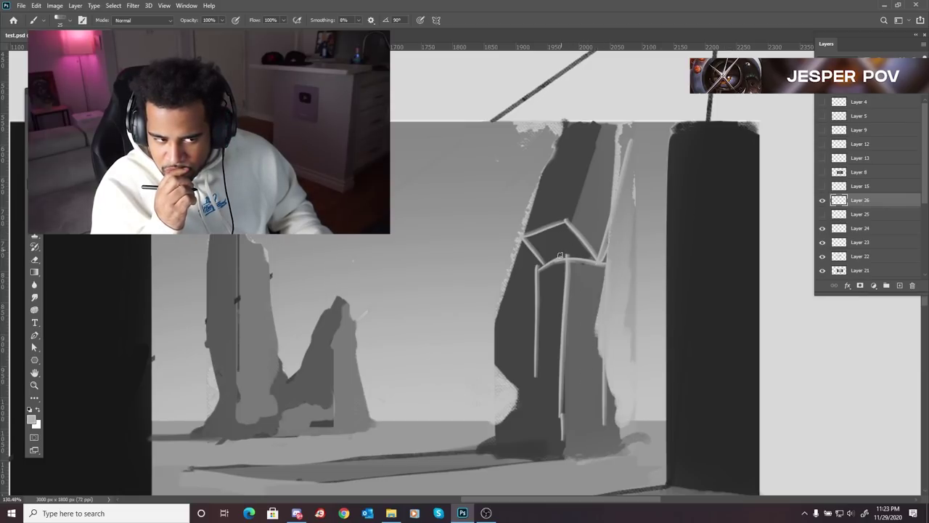
Undo the light outline strokes on the large tower, keeping the dark wedge.
key(ctrl+z)
key(ctrl+z)
key(ctrl+z)
key(ctrl+z)
key(ctrl+z)
key(ctrl+z)
key(ctrl+z)
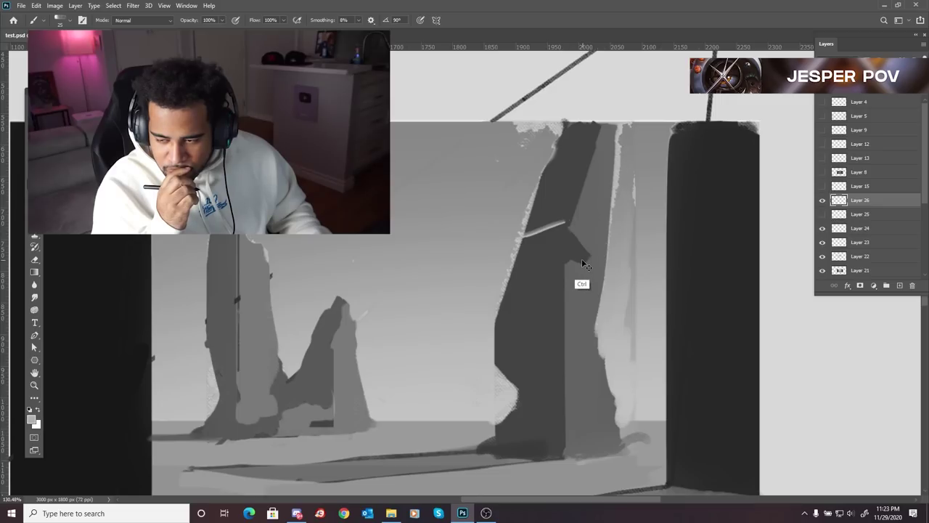
key(ctrl+z)
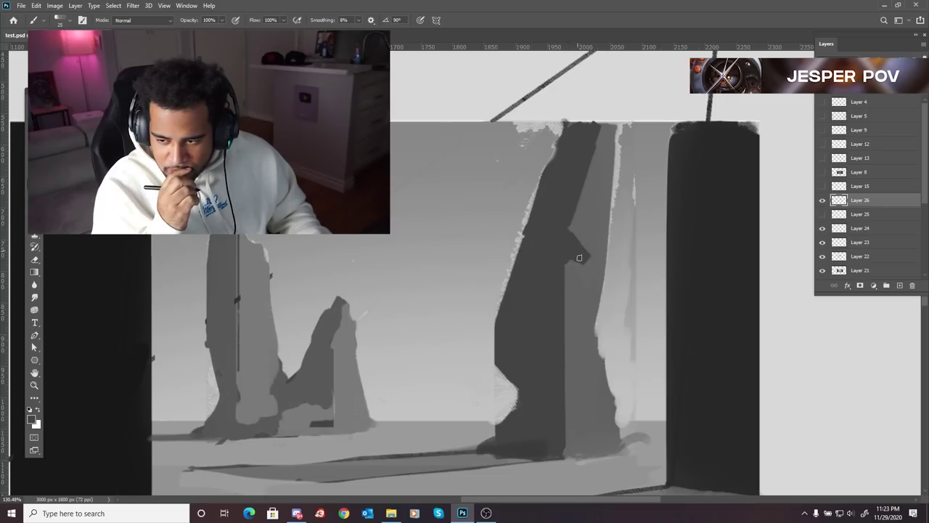
key(bracketright)
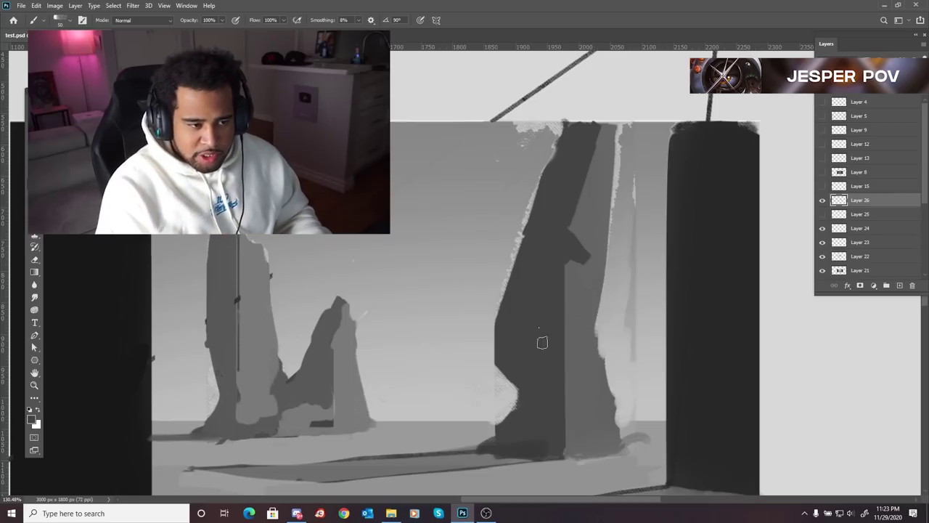
alt+click(582, 373)
alt+click(548, 375)
drag(598, 338, 582, 326)
alt+click(538, 282)
drag(549, 257, 553, 363)
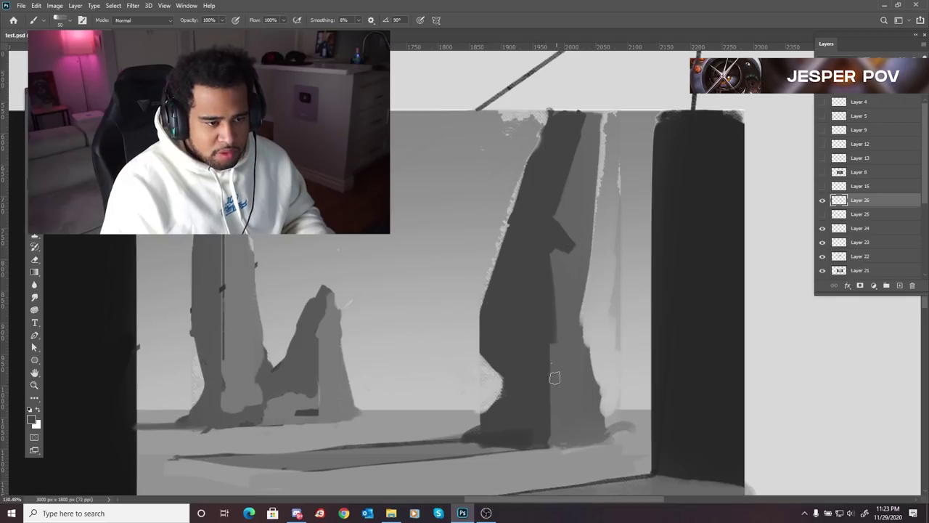
key(ctrl+z)
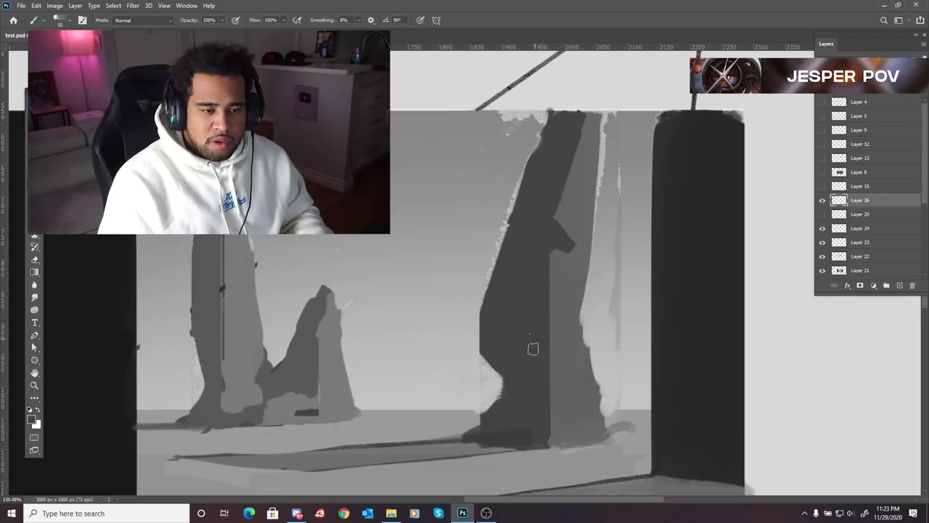
Notch both sides of the large tower above its base and define the base block with light guidelines and a dark underside.
drag(574, 369, 569, 352)
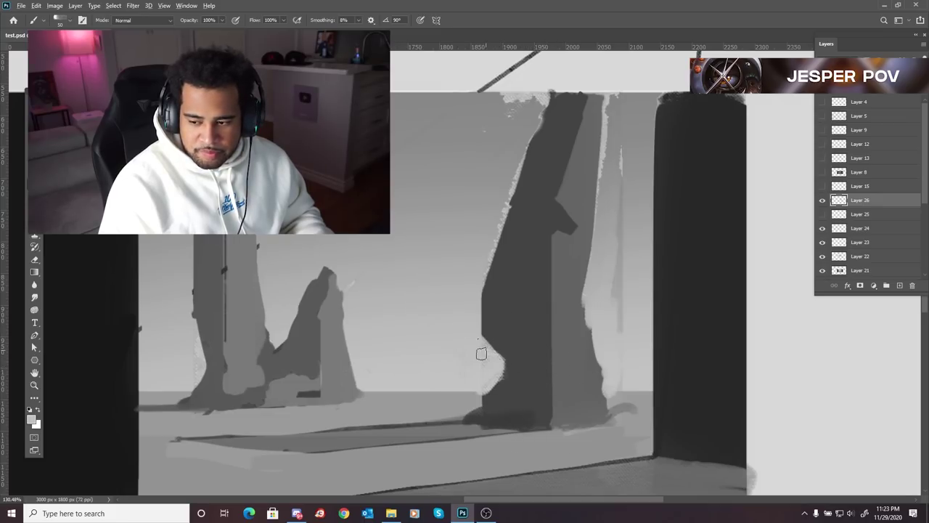
drag(602, 345, 590, 361)
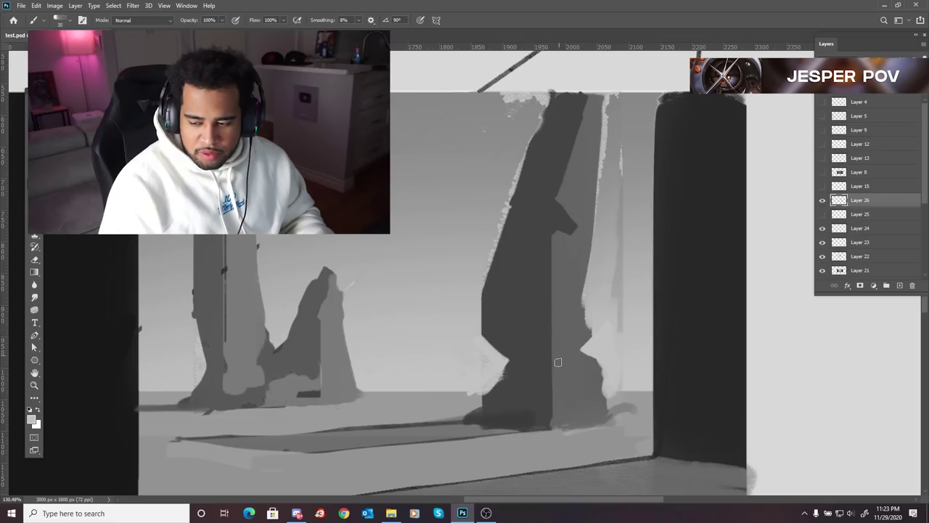
drag(550, 365, 597, 361)
mouse_move(505, 358)
mouse_down()
mouse_move(547, 367)
mouse_move(553, 435)
mouse_up()
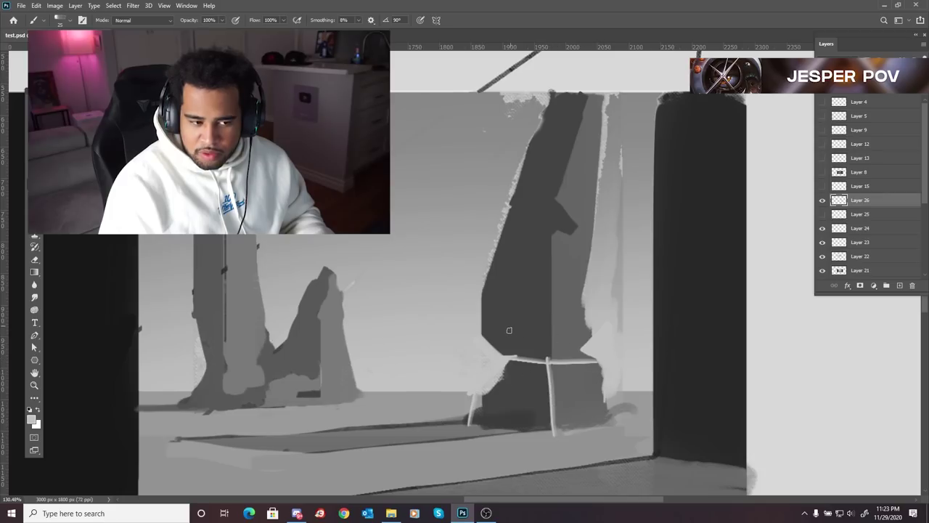
mouse_move(485, 337)
mouse_down()
mouse_move(552, 355)
mouse_move(584, 339)
mouse_move(553, 260)
mouse_up()
drag(488, 277, 483, 338)
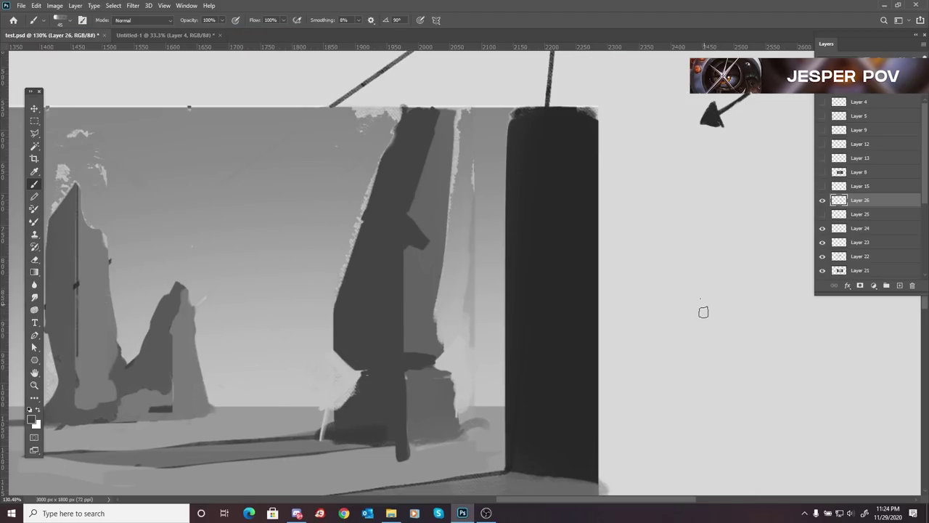
Paint a small demonstration rock beside the artwork, with a dark underside and a lit mass above in the sampled tower grey.
drag(732, 280, 738, 325)
mouse_move(761, 293)
mouse_down()
mouse_move(660, 311)
mouse_move(677, 329)
mouse_move(585, 338)
mouse_move(652, 304)
mouse_move(541, 323)
mouse_move(609, 344)
mouse_move(615, 331)
mouse_up()
key(ctrl+z)
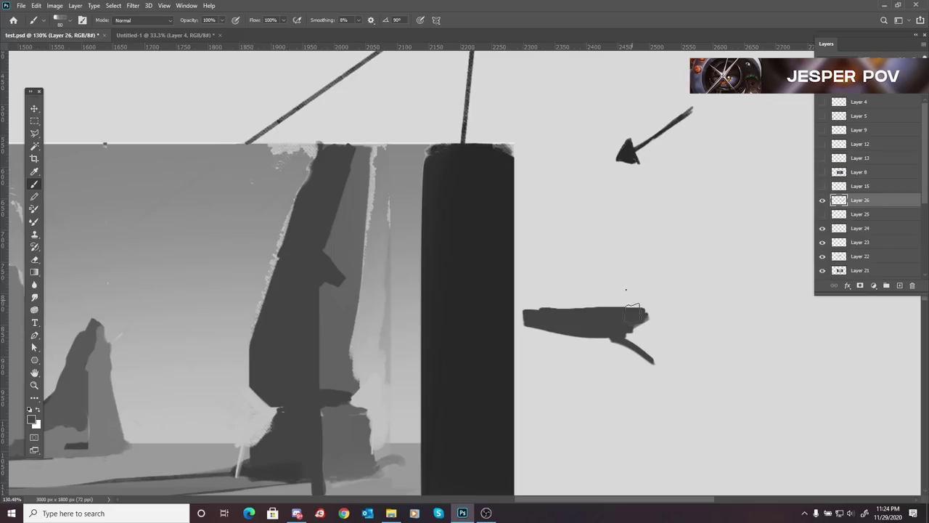
alt+click(342, 375)
mouse_move(644, 302)
mouse_down()
mouse_move(614, 276)
mouse_move(619, 313)
mouse_move(538, 316)
mouse_move(557, 318)
mouse_move(596, 279)
mouse_move(631, 272)
mouse_up()
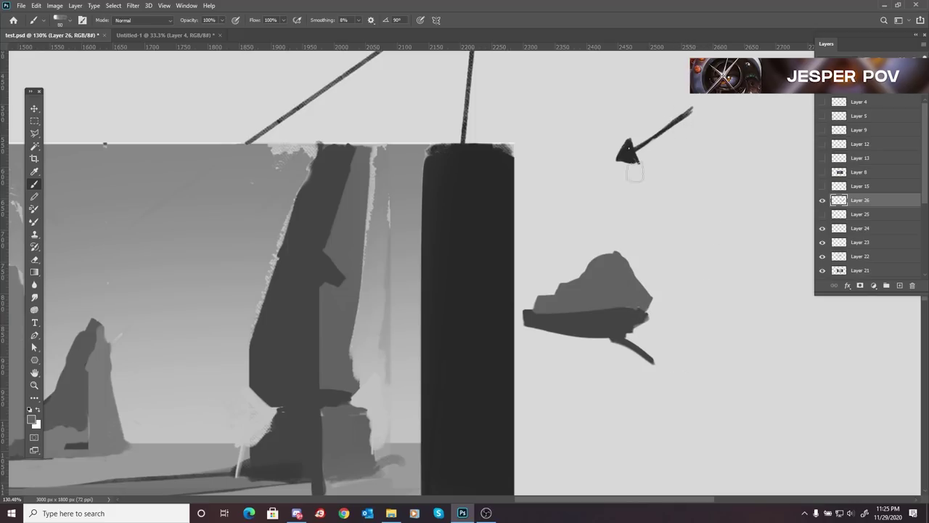
Try a mid-grey block beneath the demonstration rock's dark underside, and undo the last strokes.
mouse_move(725, 273)
mouse_down()
mouse_move(642, 360)
mouse_move(570, 376)
mouse_move(620, 368)
mouse_move(640, 376)
mouse_move(573, 376)
mouse_move(615, 367)
mouse_up()
key(ctrl+z)
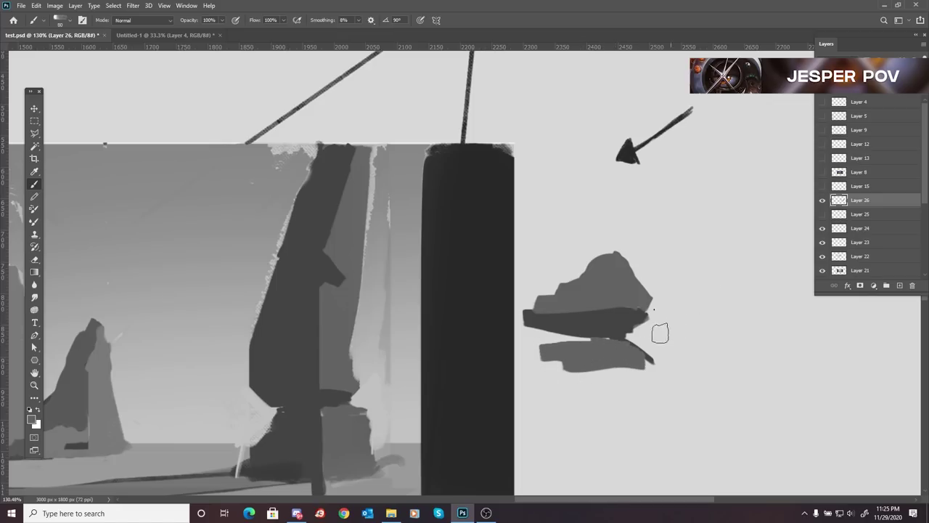
key(ctrl+z)
key(ctrl+z)
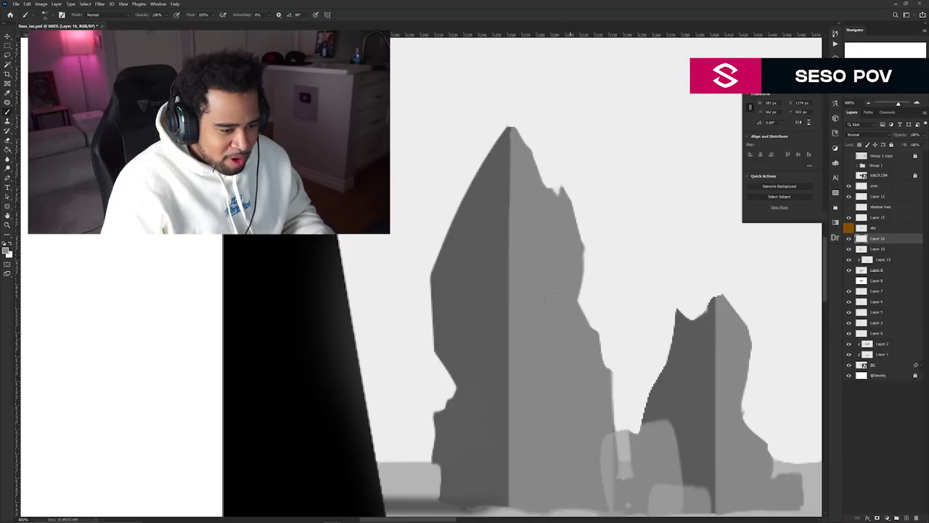
Reshape the larger tower's lit contour on Layer 16 with its mid grey, forming a pointed bulge and a fuller flank below it.
mouse_move(559, 218)
mouse_down()
mouse_move(587, 269)
mouse_move(565, 318)
mouse_up()
drag(581, 249, 547, 176)
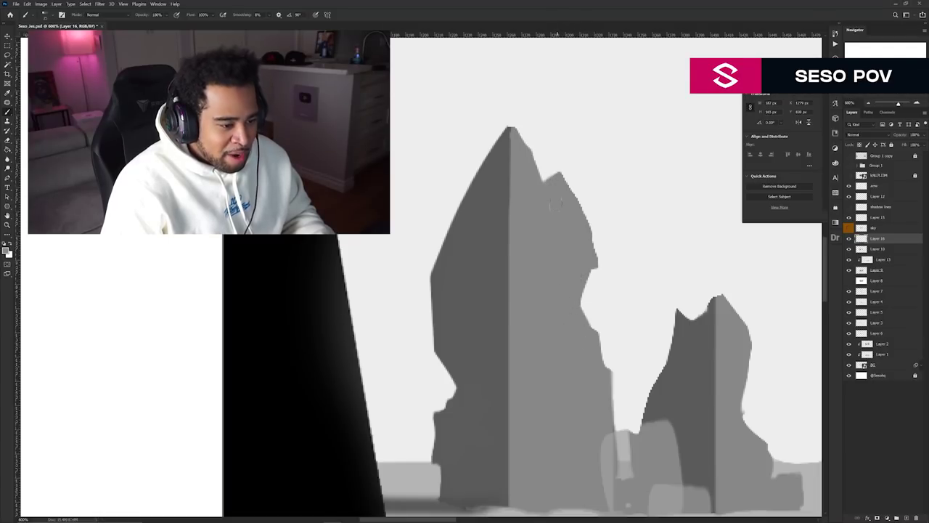
mouse_move(580, 303)
mouse_down()
mouse_move(573, 212)
mouse_move(591, 174)
mouse_up()
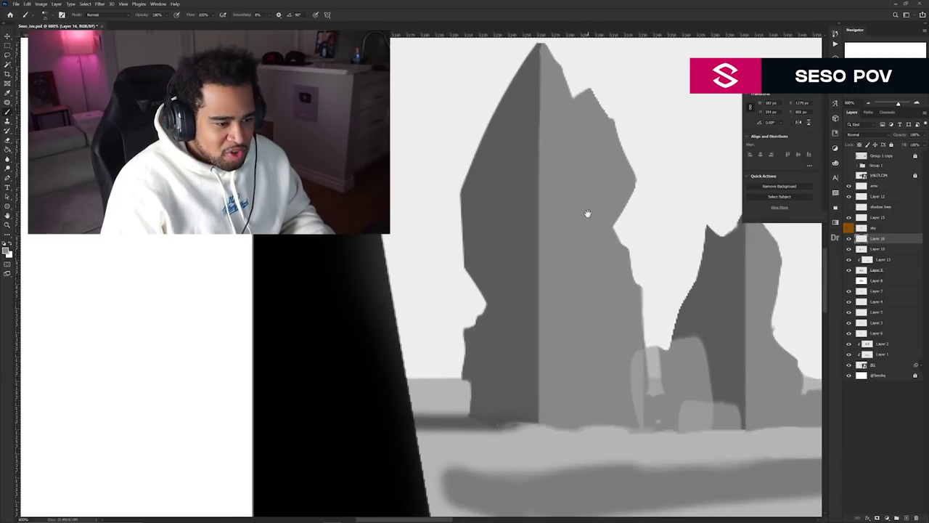
drag(552, 210, 564, 254)
drag(622, 223, 625, 305)
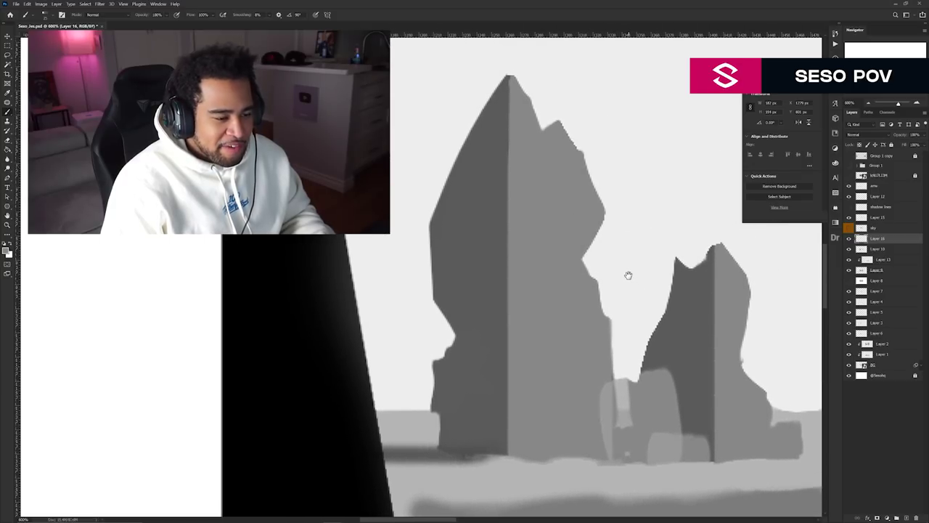
drag(622, 232, 573, 373)
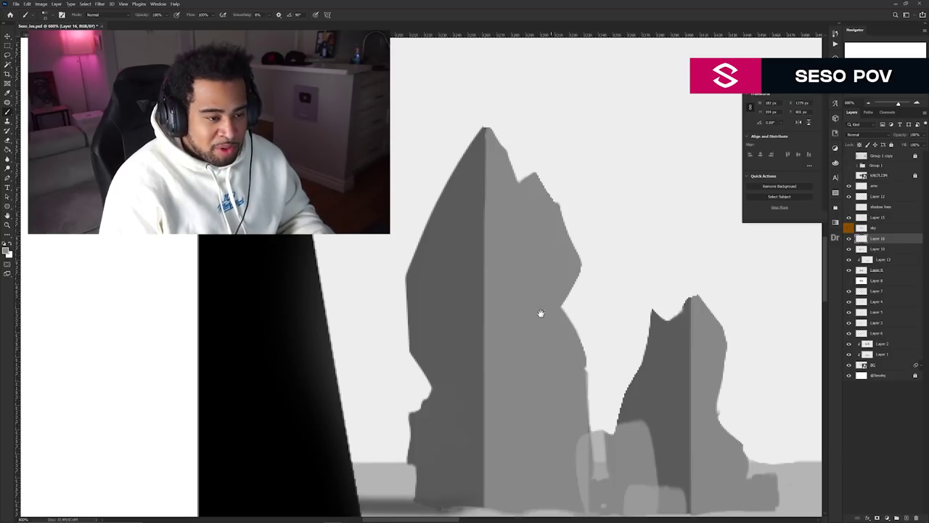
drag(540, 313, 557, 339)
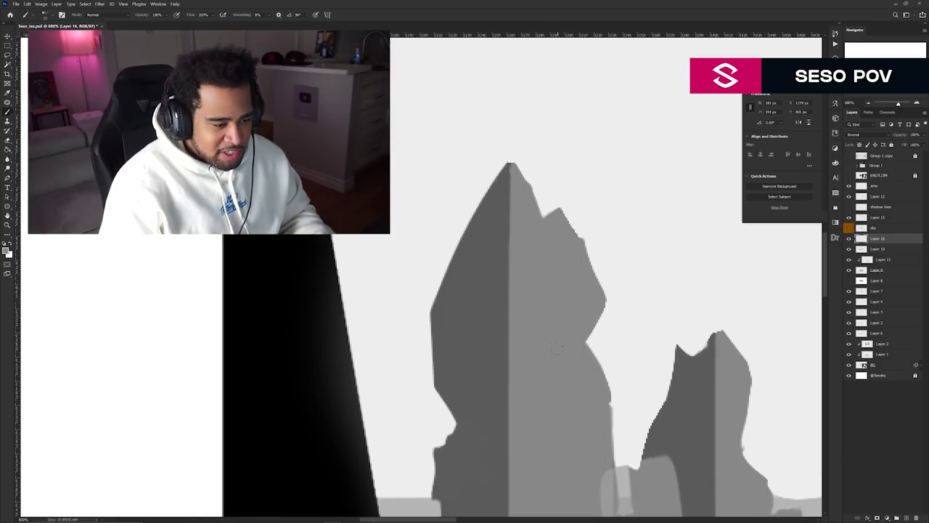
scroll(574, 261, down, 3)
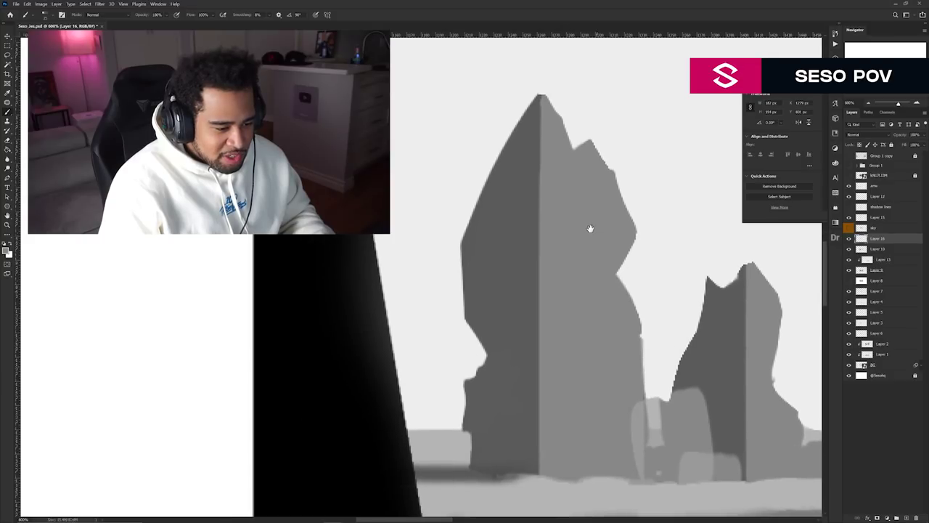
scroll(610, 229, down, 3)
drag(598, 245, 567, 285)
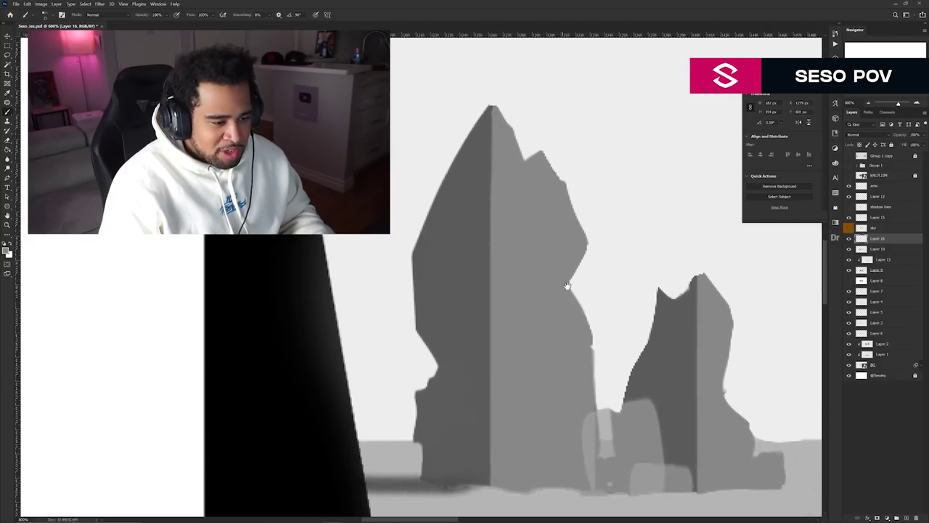
drag(554, 209, 591, 220)
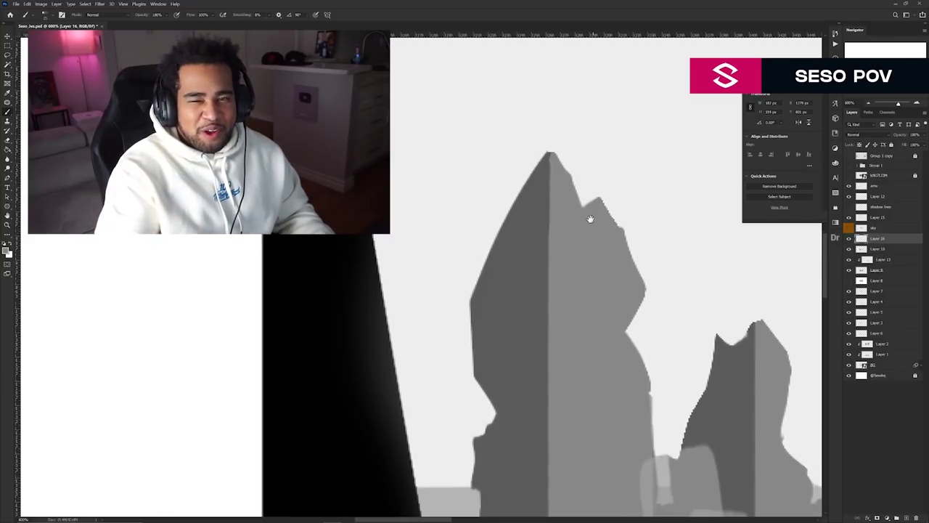
mouse_move(571, 284)
mouse_down()
mouse_move(589, 230)
mouse_move(602, 231)
mouse_up()
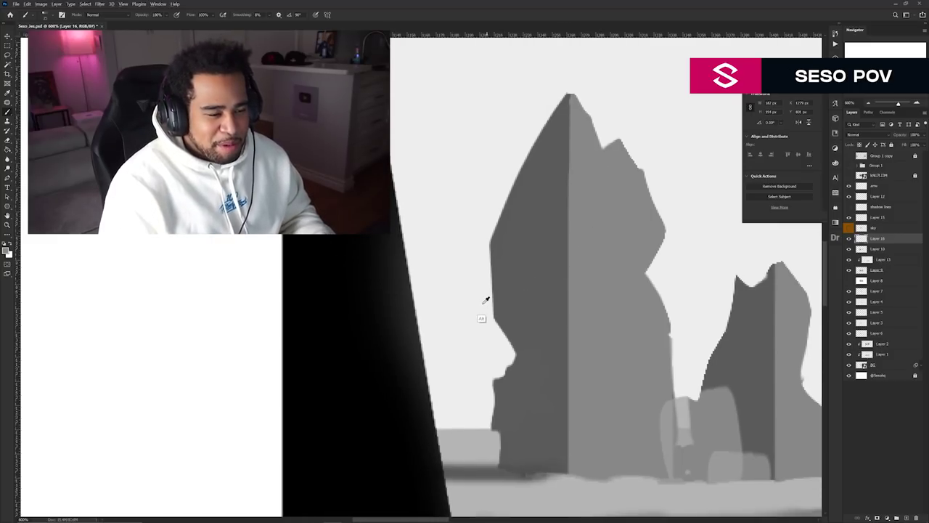
drag(507, 301, 487, 329)
key(ctrl+z)
drag(531, 280, 525, 281)
drag(493, 232, 517, 271)
mouse_move(504, 230)
mouse_down()
mouse_move(518, 272)
mouse_move(499, 316)
mouse_move(495, 251)
mouse_move(508, 341)
mouse_up()
key(ctrl+alt+z)
key(ctrl+alt+z)
key(ctrl+alt+z)
key(ctrl+alt+z)
key(ctrl+alt+z)
Trim the larger tower's lower lit flank into a straighter slope with the sampled light sky tone.
drag(593, 311, 518, 285)
alt+click(593, 256)
mouse_move(594, 264)
mouse_down()
mouse_move(580, 312)
mouse_move(600, 332)
mouse_up()
key(ctrl+z)
drag(589, 281, 593, 270)
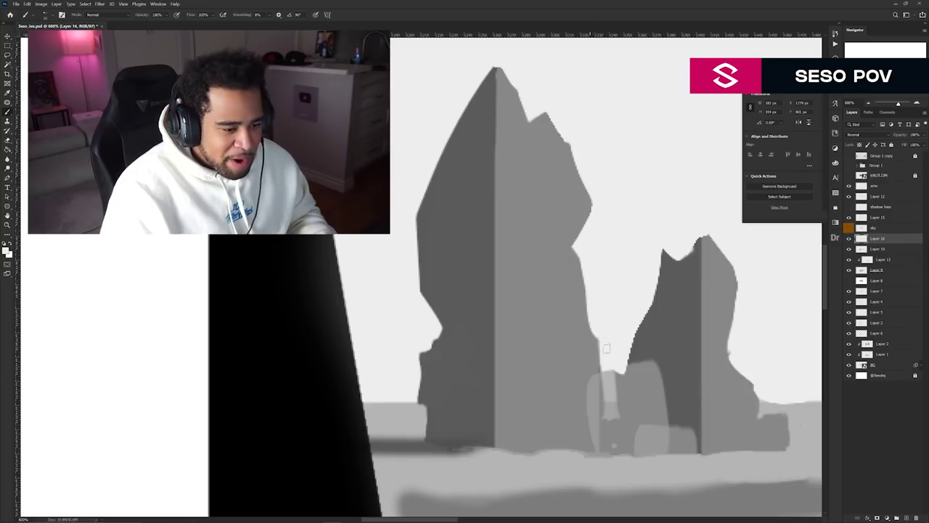
drag(583, 256, 605, 366)
Extend the larger tower's dark shadow plane past its straight central edge so the edge bulges outward at mid-height.
mouse_move(503, 219)
mouse_down()
mouse_move(315, 269)
mouse_move(181, 239)
mouse_up()
mouse_move(307, 247)
mouse_down()
mouse_move(528, 229)
mouse_move(573, 207)
mouse_up()
mouse_move(408, 238)
mouse_down()
mouse_move(481, 270)
mouse_move(529, 259)
mouse_up()
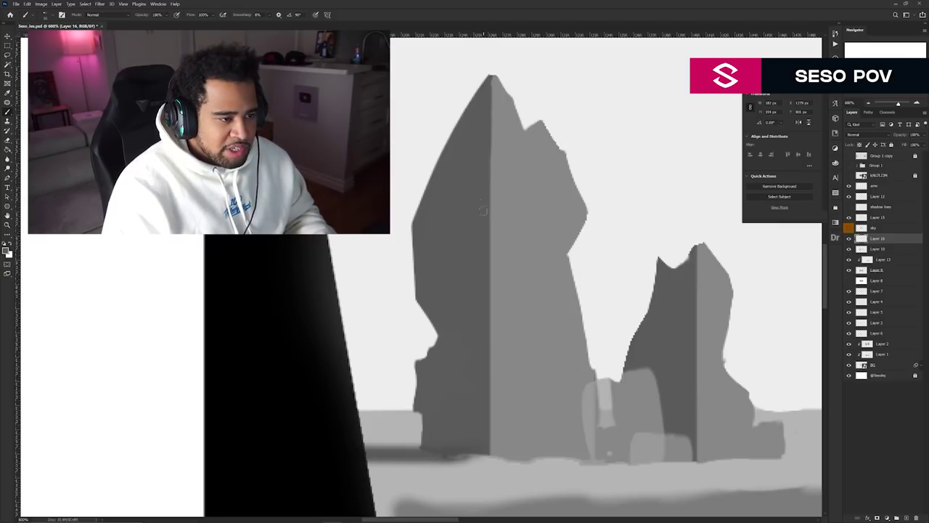
drag(488, 204, 501, 225)
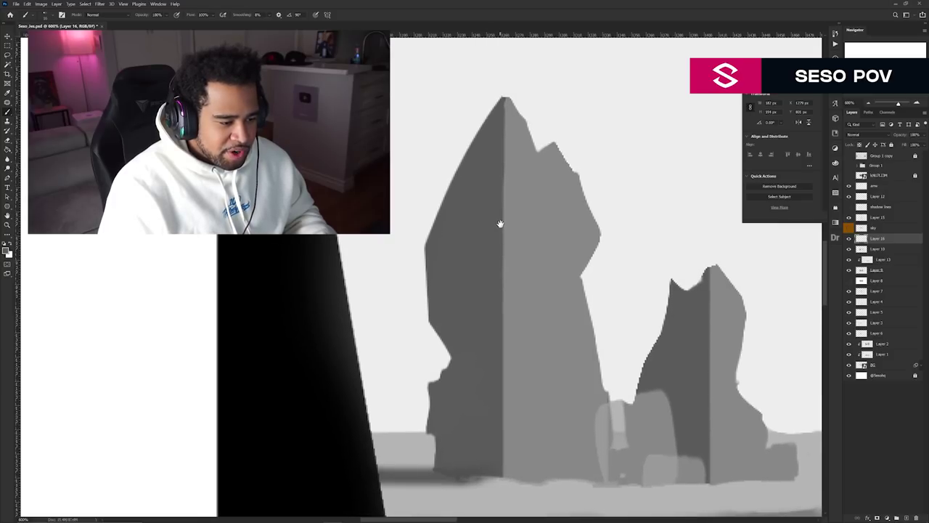
drag(506, 149, 509, 228)
mouse_move(507, 175)
mouse_down()
mouse_move(520, 292)
mouse_move(506, 299)
mouse_move(515, 304)
mouse_move(510, 361)
mouse_up()
drag(511, 319, 508, 389)
drag(512, 301, 508, 408)
drag(517, 263, 386, 193)
drag(434, 257, 593, 258)
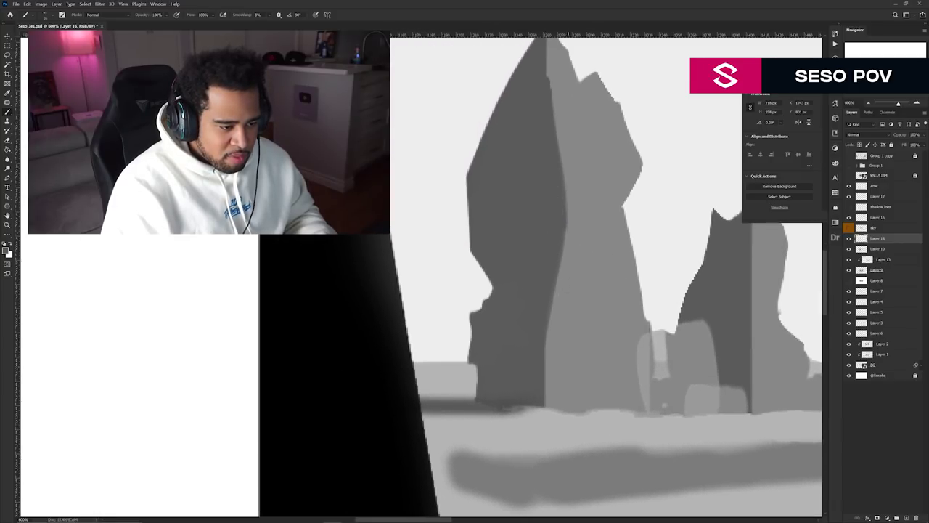
Paint a slanted shadow edge on the larger tower's lit face, with a mid-height spur and a pointed overhang below.
mouse_move(568, 221)
mouse_down()
mouse_move(574, 292)
mouse_move(563, 388)
mouse_move(544, 371)
mouse_up()
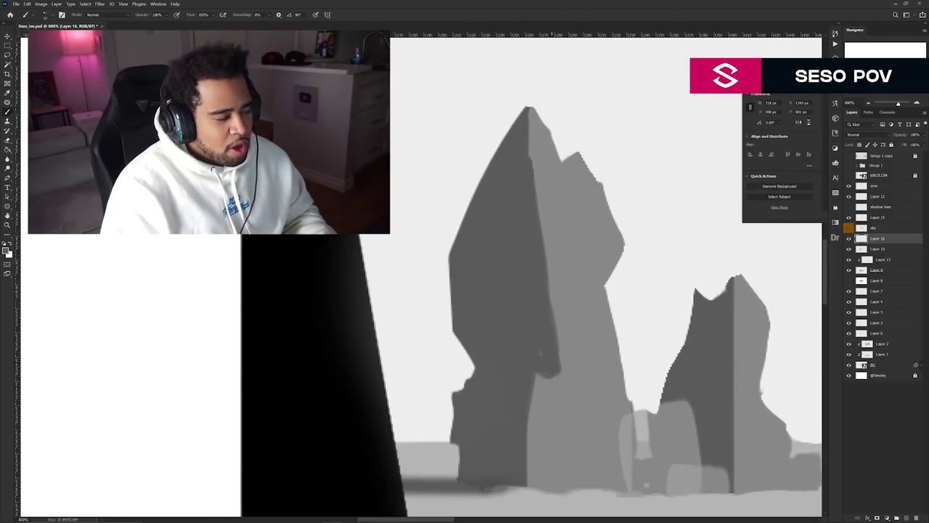
mouse_move(565, 256)
mouse_down()
mouse_move(552, 273)
mouse_move(563, 256)
mouse_up()
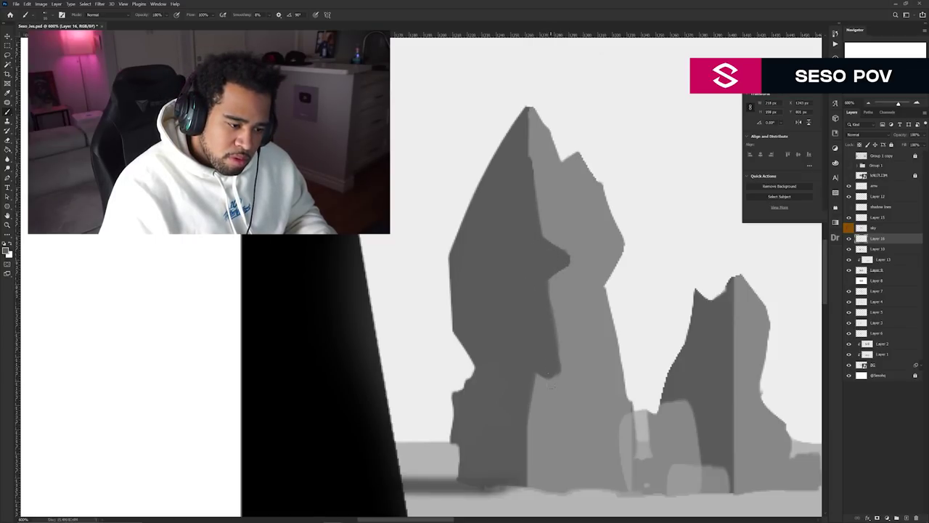
drag(552, 385, 557, 379)
Paint a dark shadow bulge across the smaller tower's central edge onto its lit face.
drag(545, 329, 405, 295)
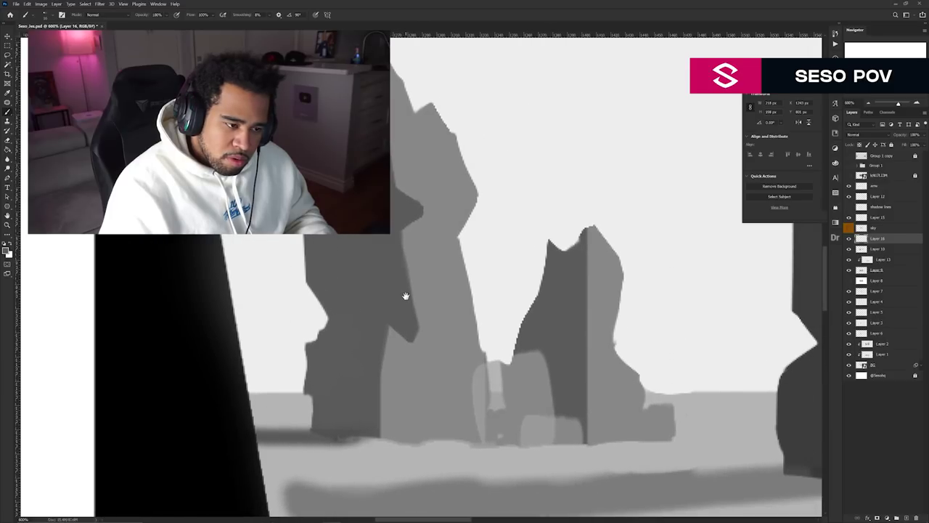
drag(582, 319, 578, 293)
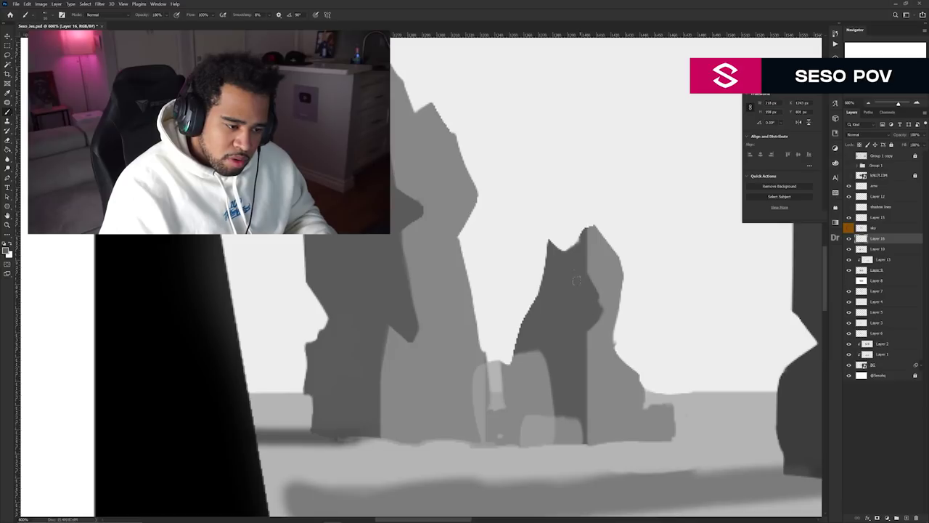
drag(597, 377, 598, 303)
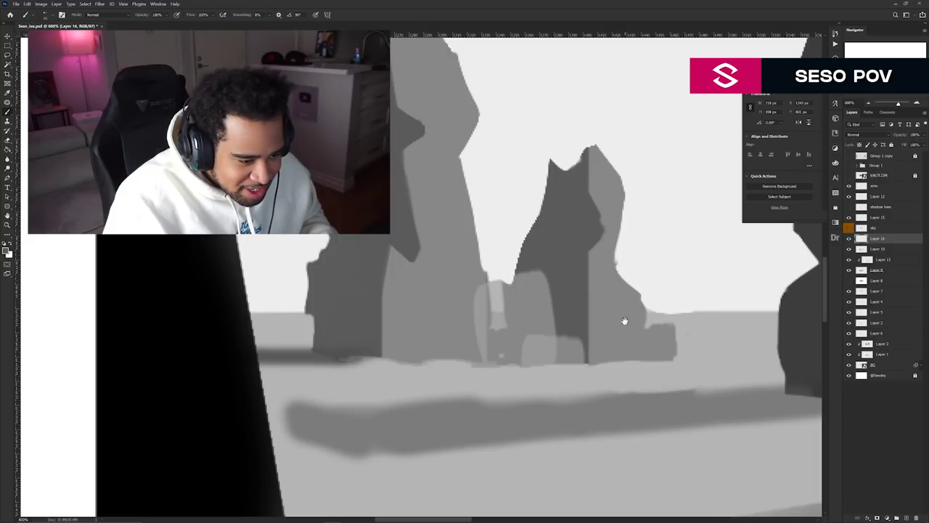
drag(624, 320, 622, 262)
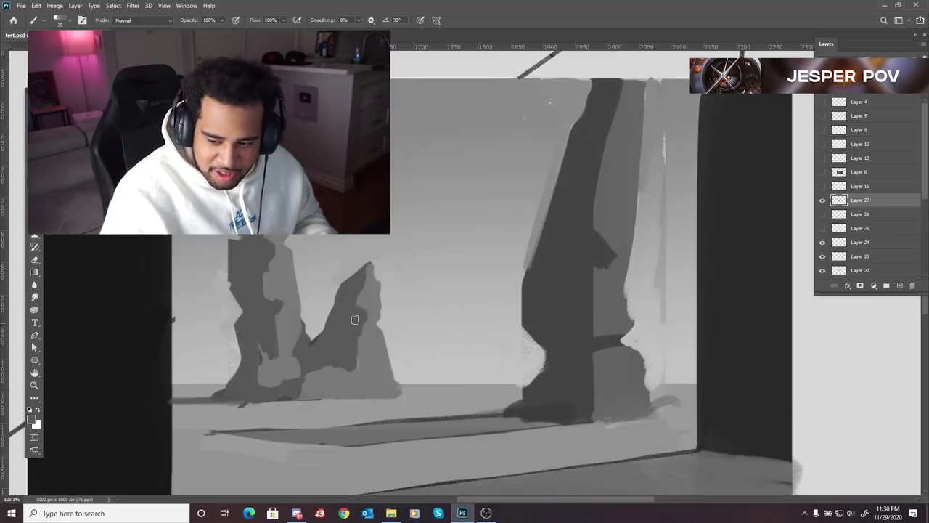
Add a pointed dark spur across the small distant rock's lower lit face on Layer 27, and sample its lit grey.
drag(361, 357, 376, 372)
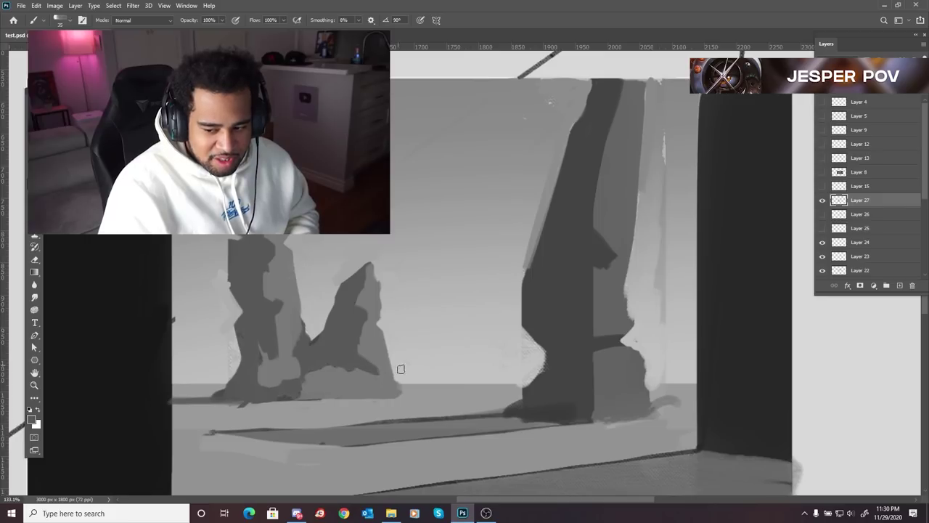
alt+click(374, 339)
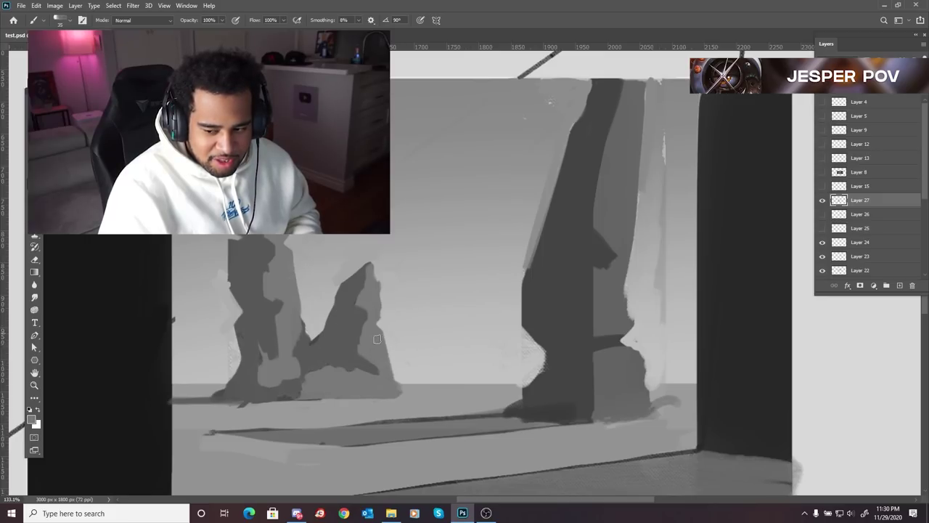
key(bracketleft)
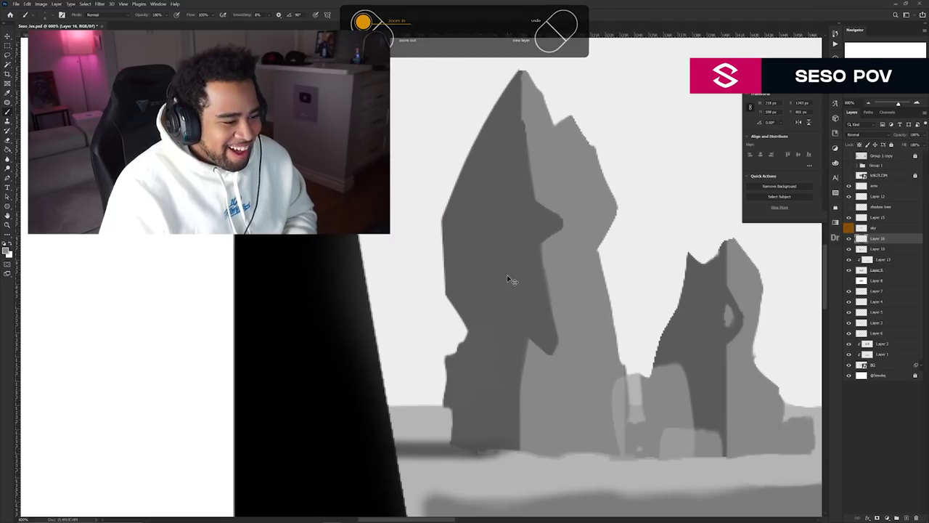
Paint a lit grey opening inside the shadow overhang's lower tip on the larger tower.
key(ctrl+plus)
key(ctrl+plus)
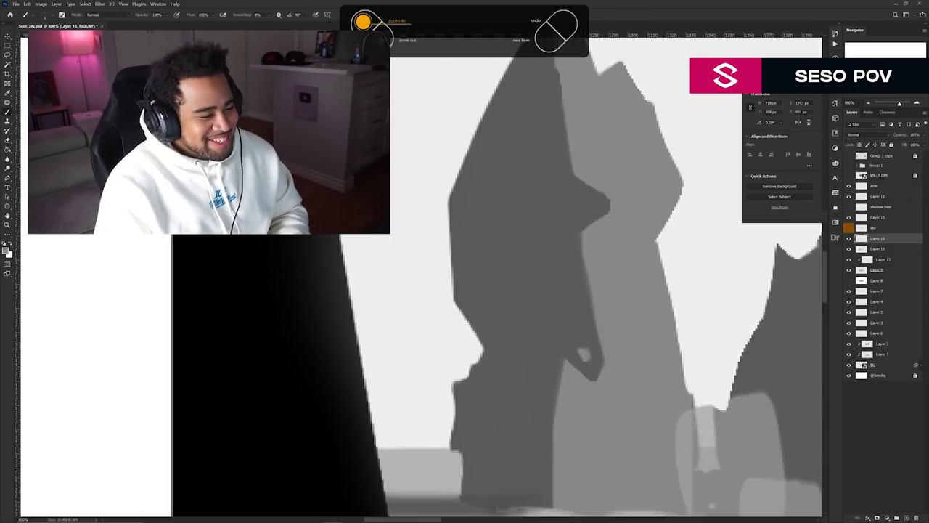
drag(602, 326, 366, 358)
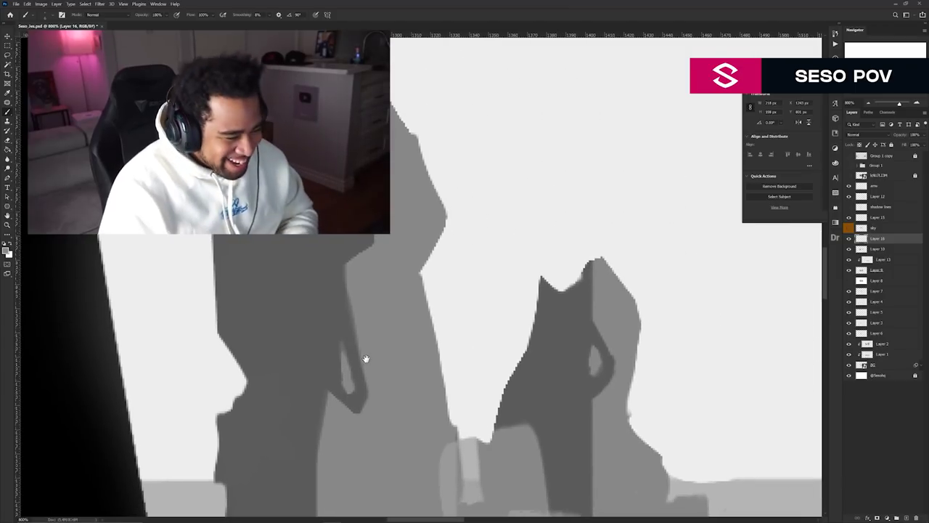
key(ctrl+minus)
key(ctrl+minus)
key(ctrl+minus)
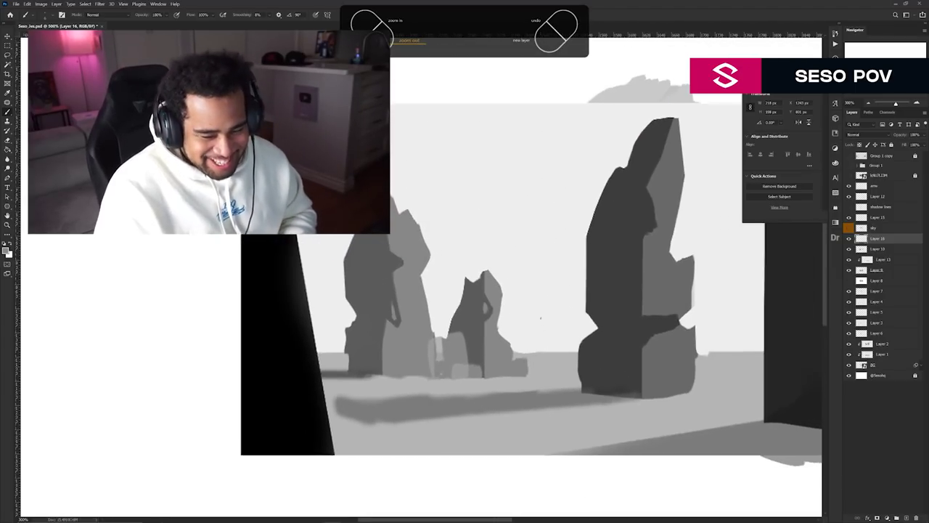
key(ctrl+minus)
drag(568, 309, 599, 271)
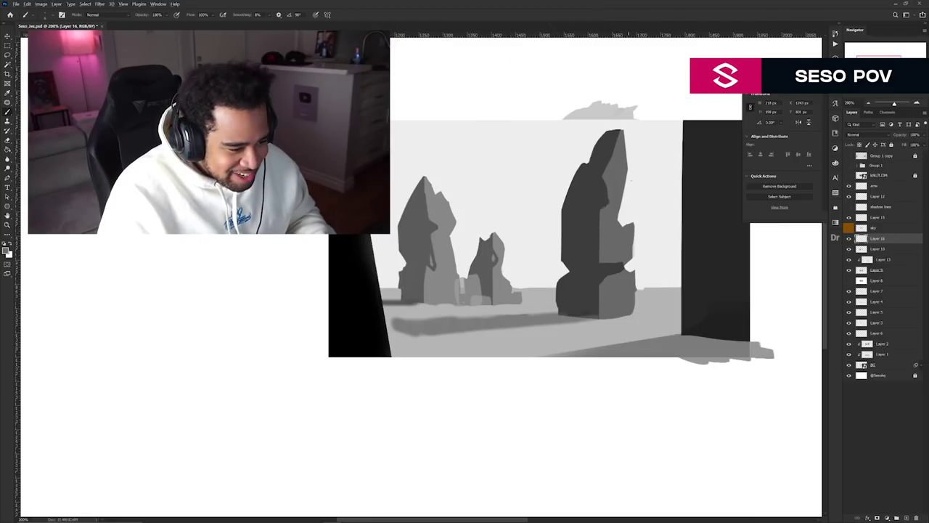
key(ctrl+plus)
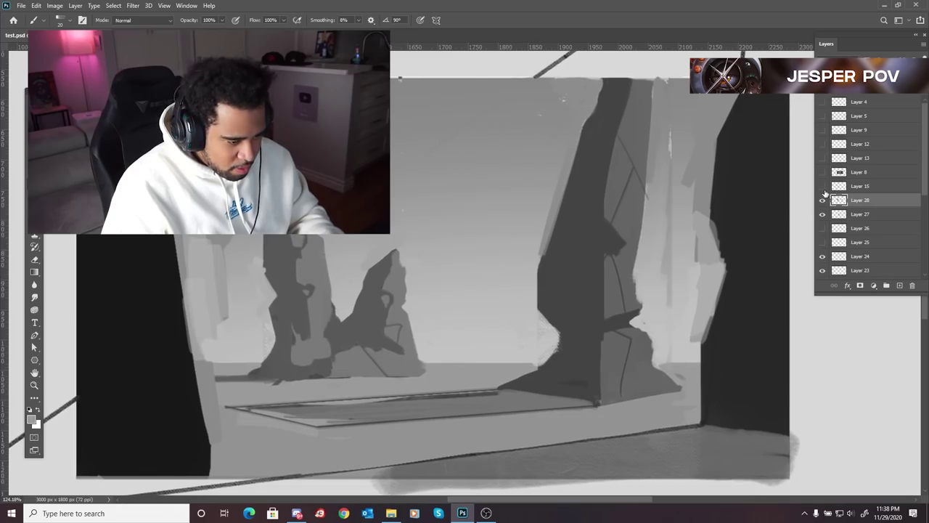
Examine the whole grey composition at several zoom levels, and compare the tower placement with the white guide lines on Layer 12.
click(824, 201)
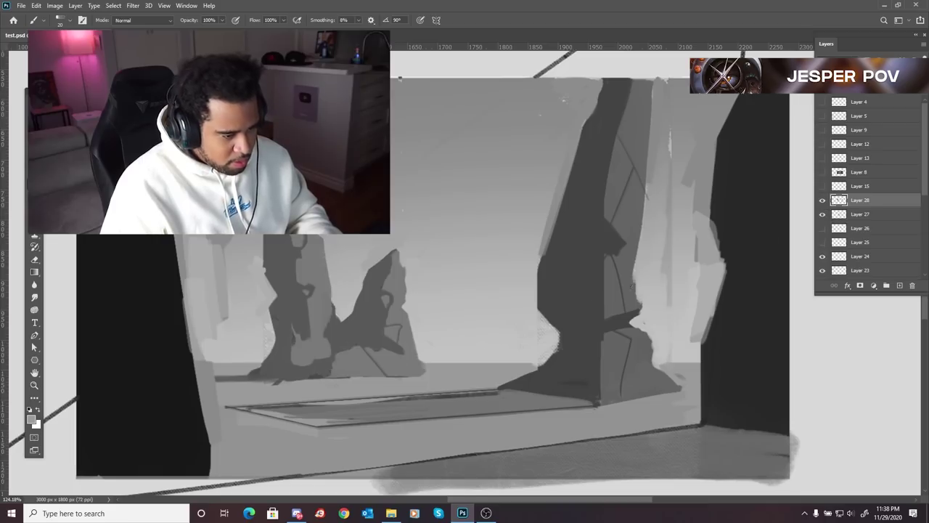
key(z)
alt+click(519, 347)
click(498, 308)
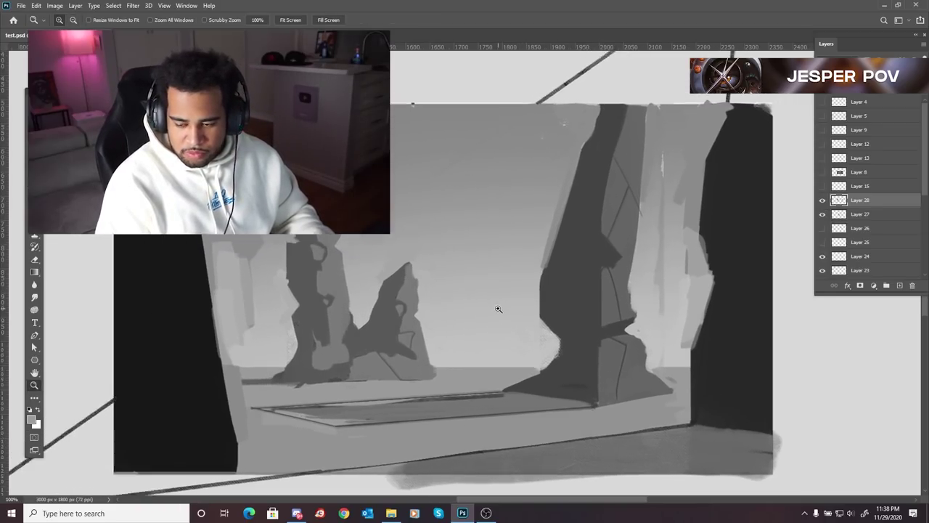
click(498, 308)
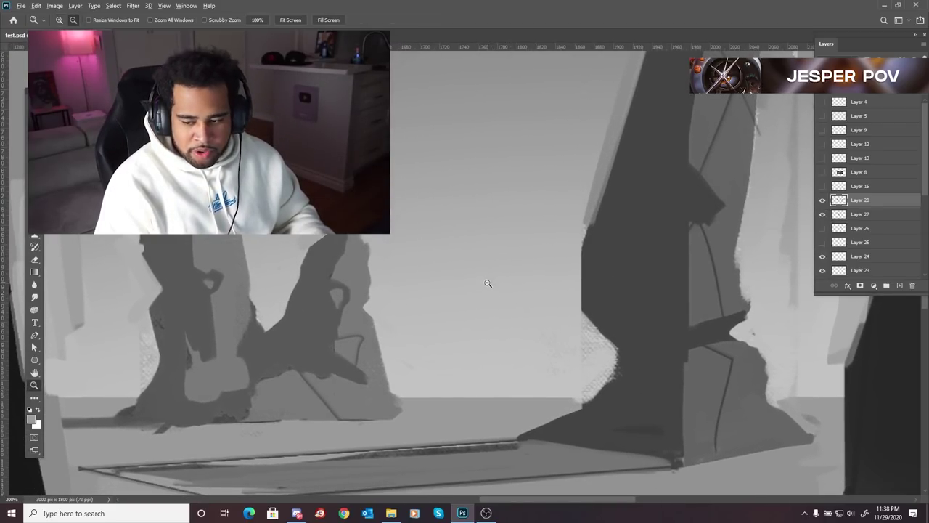
scroll(479, 294, down, 6)
scroll(455, 297, up, 2)
scroll(465, 305, down, 2)
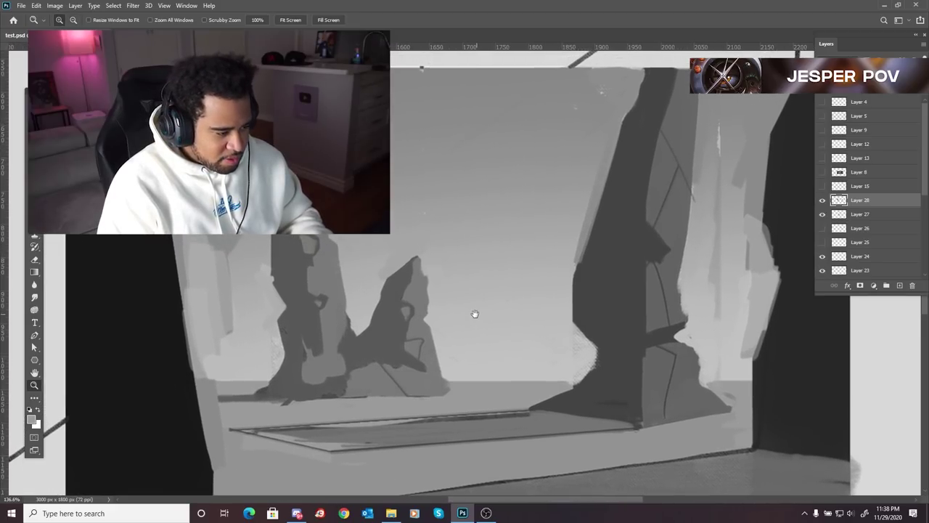
scroll(475, 314, down, 1)
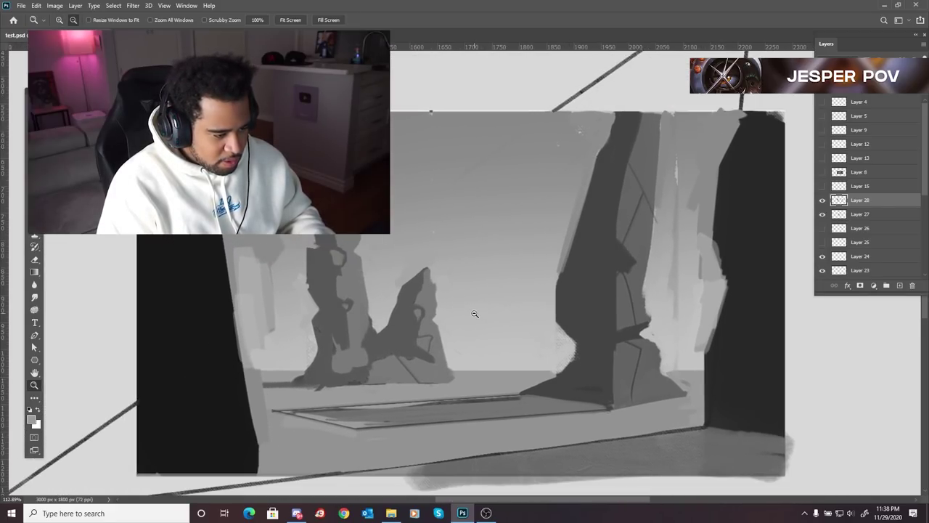
scroll(475, 313, up, 1)
drag(520, 308, 508, 311)
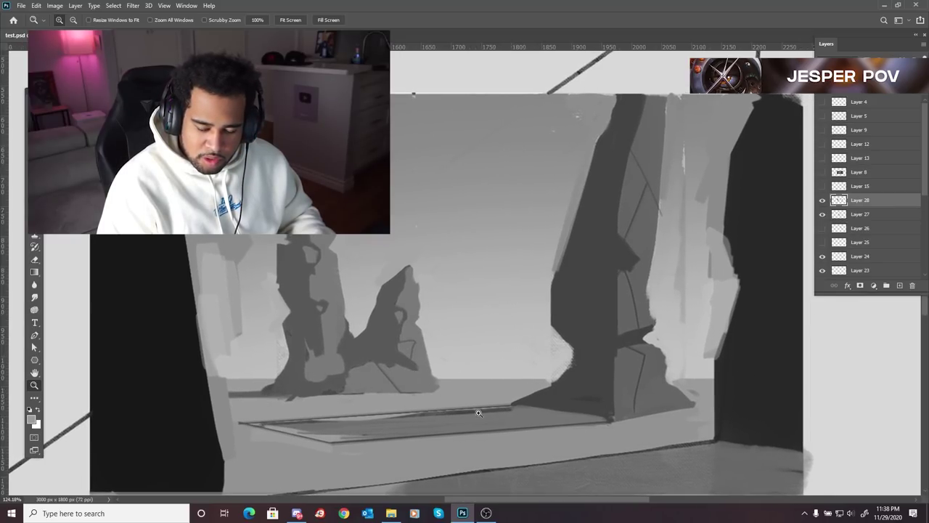
click(823, 145)
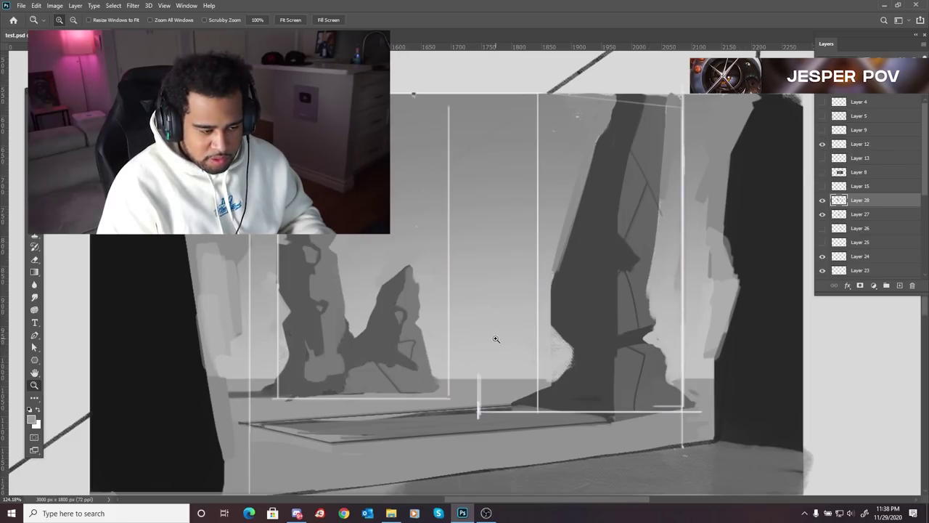
click(821, 116)
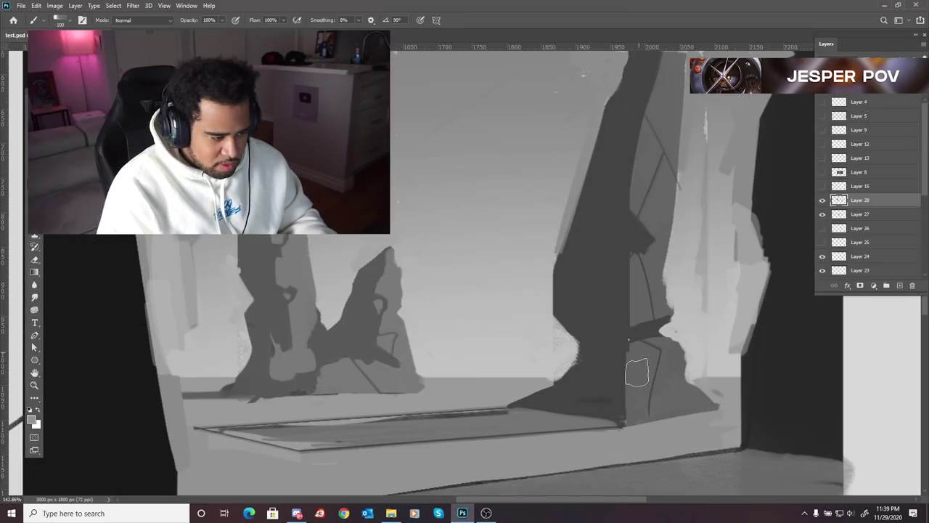
Paint the ground grey over the lower outline of the larger tower's cast shadow, reducing the shadow to a thin band.
mouse_move(596, 440)
mouse_down()
mouse_move(529, 435)
mouse_move(621, 440)
mouse_move(500, 430)
mouse_up()
key(ctrl+z)
key(ctrl+z)
mouse_move(616, 440)
mouse_down()
mouse_move(507, 446)
mouse_move(539, 437)
mouse_move(613, 446)
mouse_move(523, 441)
mouse_up()
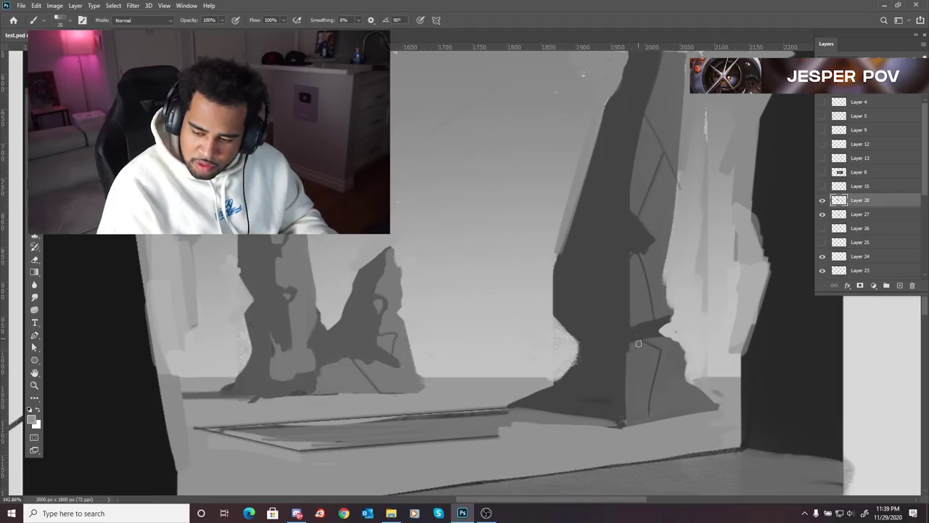
drag(589, 373, 528, 412)
key(ctrl+z)
mouse_move(642, 336)
mouse_down()
mouse_move(505, 432)
mouse_move(630, 428)
mouse_up()
alt+click(608, 402)
mouse_move(503, 425)
mouse_down()
mouse_move(642, 421)
mouse_move(581, 409)
mouse_move(517, 421)
mouse_move(631, 344)
mouse_up()
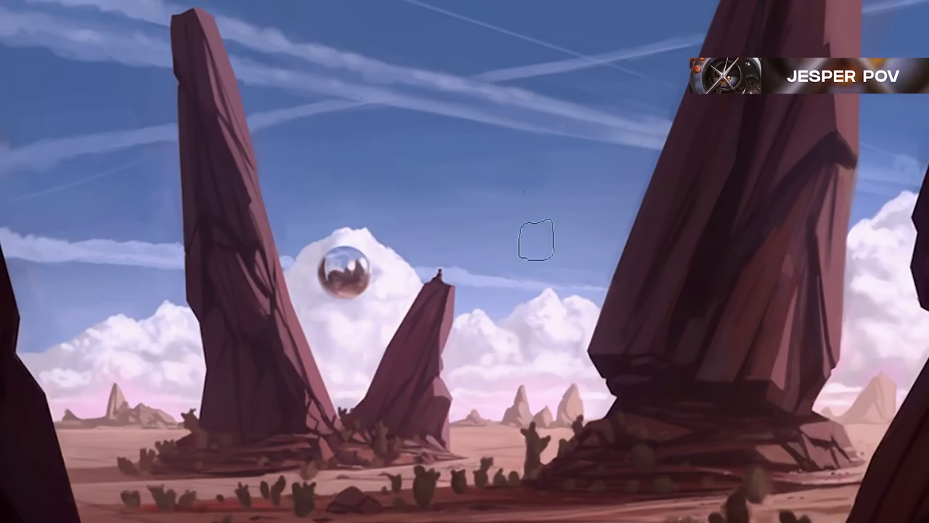
Sample a light peach tone from the reference painting and enlarge the brush for covering the ground.
key(z)
key(b)
alt+click(808, 119)
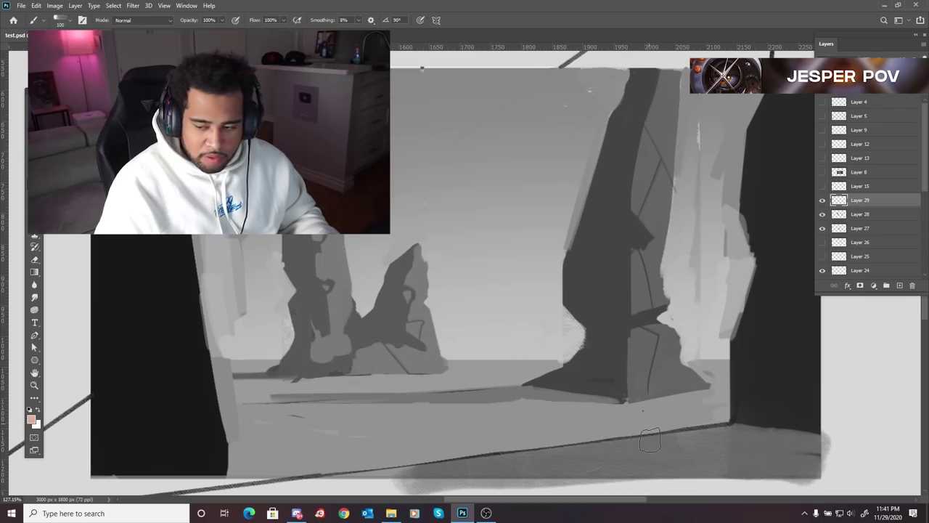
key(bracketright)
key(bracketright)
key(bracketright)
key(bracketright)
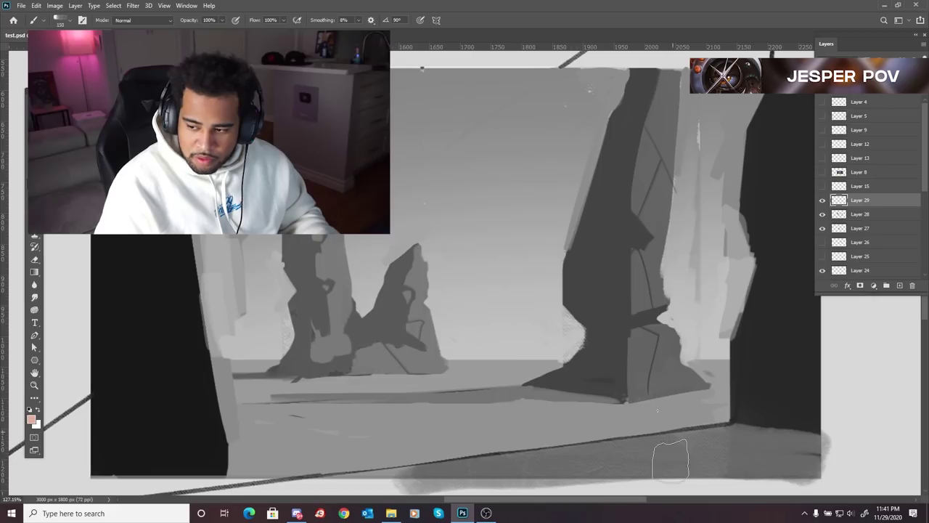
Tint the desert ground with the peach tone on Layer 29 at 40% brush opacity, covering both the lit sand and the foreground shadow.
drag(730, 448, 550, 435)
key(ctrl+z)
key(4)
drag(788, 450, 577, 450)
mouse_move(491, 468)
mouse_down()
mouse_move(529, 443)
mouse_move(451, 441)
mouse_move(518, 418)
mouse_move(403, 428)
mouse_up()
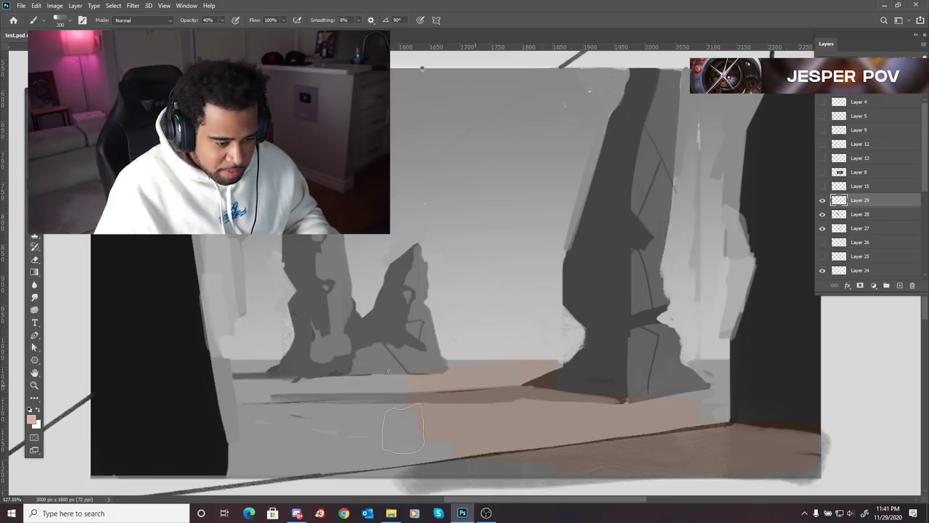
drag(491, 449, 327, 459)
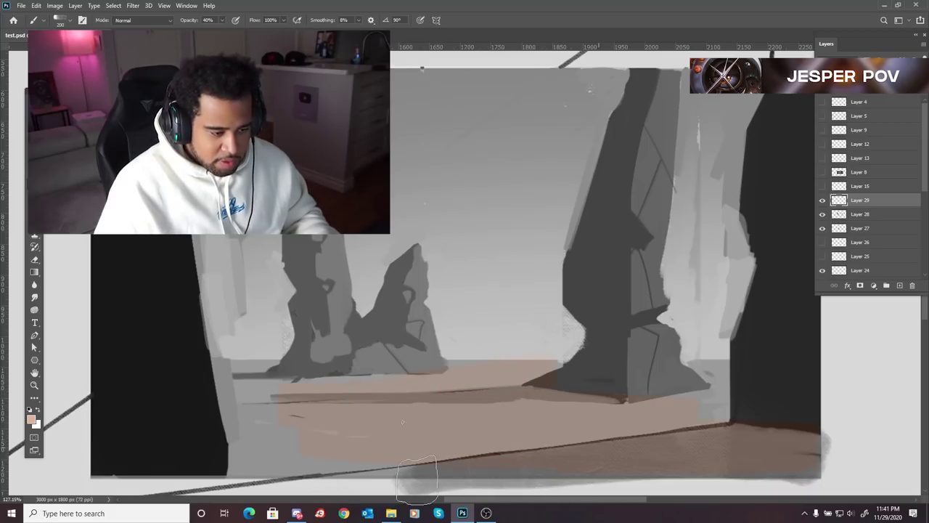
mouse_move(251, 497)
mouse_down()
mouse_move(228, 459)
mouse_move(292, 448)
mouse_move(235, 436)
mouse_move(235, 423)
mouse_move(259, 416)
mouse_move(236, 416)
mouse_move(238, 439)
mouse_up()
mouse_move(710, 439)
mouse_down()
mouse_move(715, 413)
mouse_move(709, 463)
mouse_move(398, 443)
mouse_up()
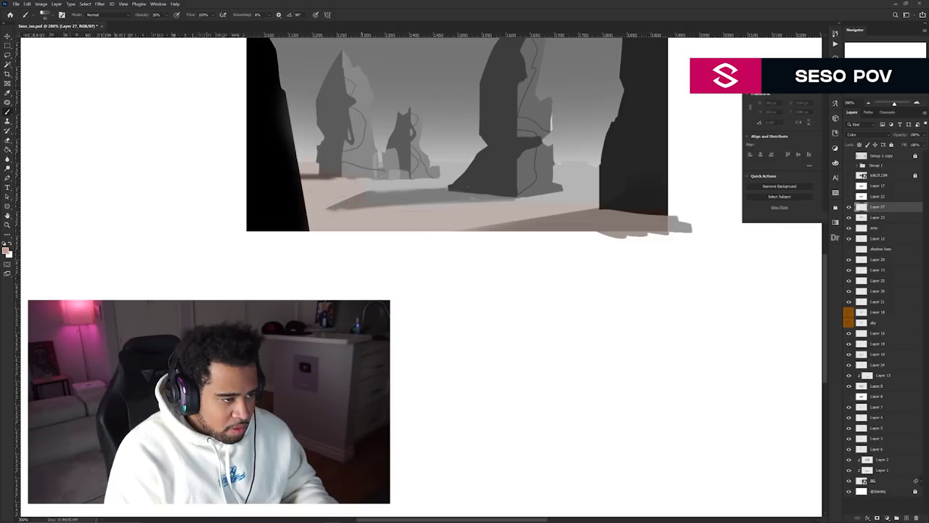
Try tinting the ground between the larger tower and the dark foreground cliff with translucent pink on Layer 27.
drag(509, 231, 517, 210)
drag(574, 212, 567, 178)
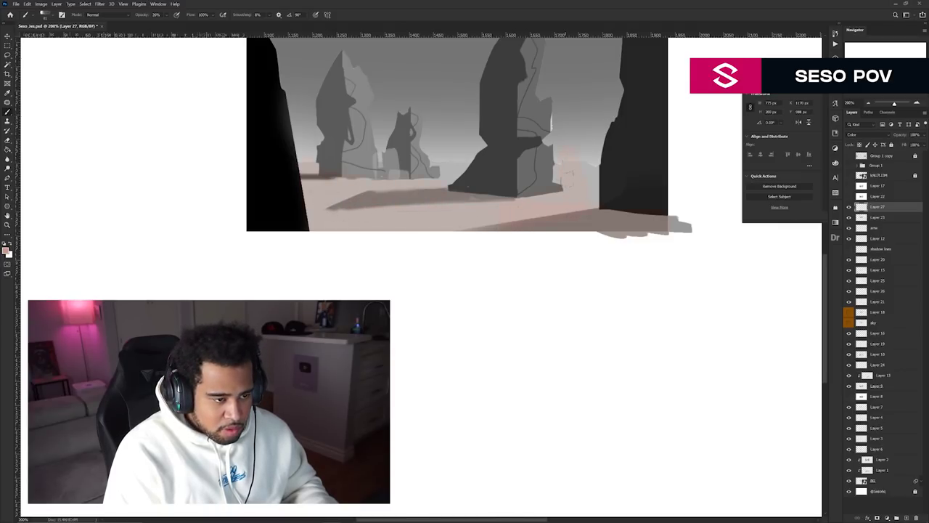
drag(591, 218, 589, 171)
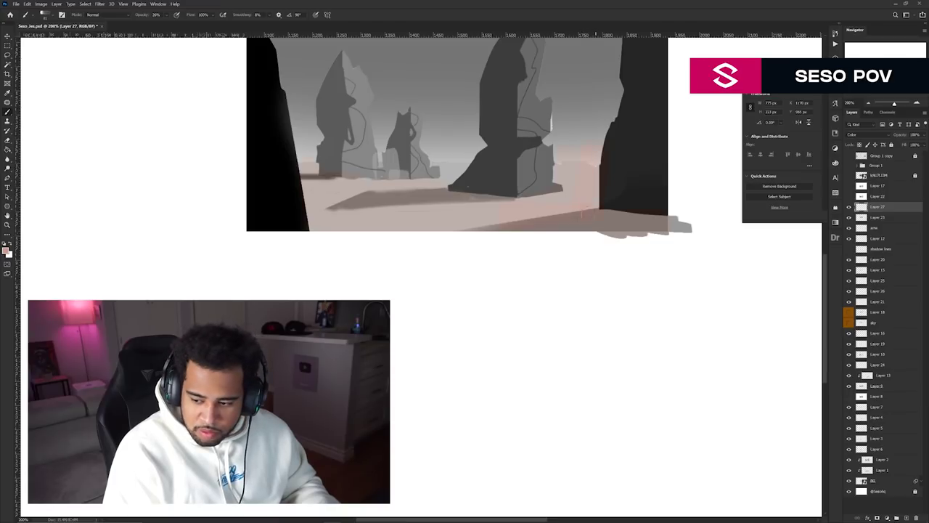
key(ctrl+z)
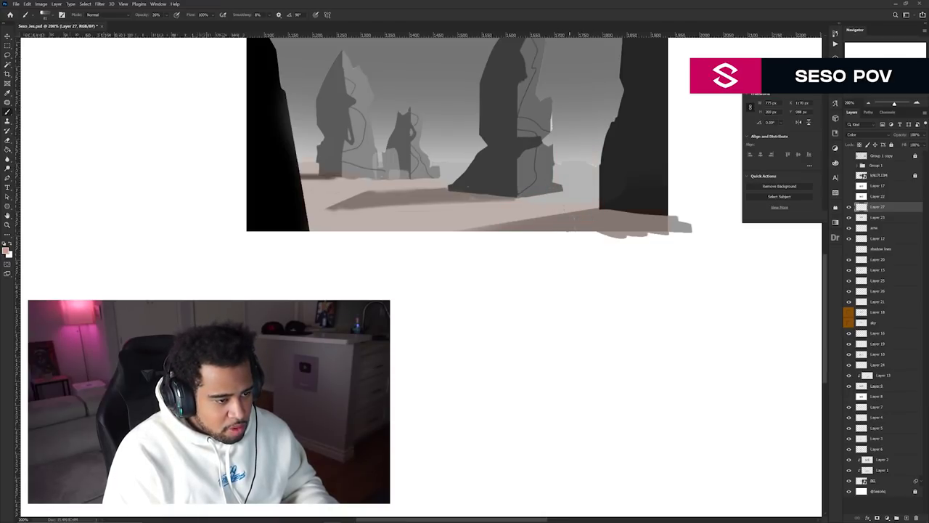
key(ctrl+z)
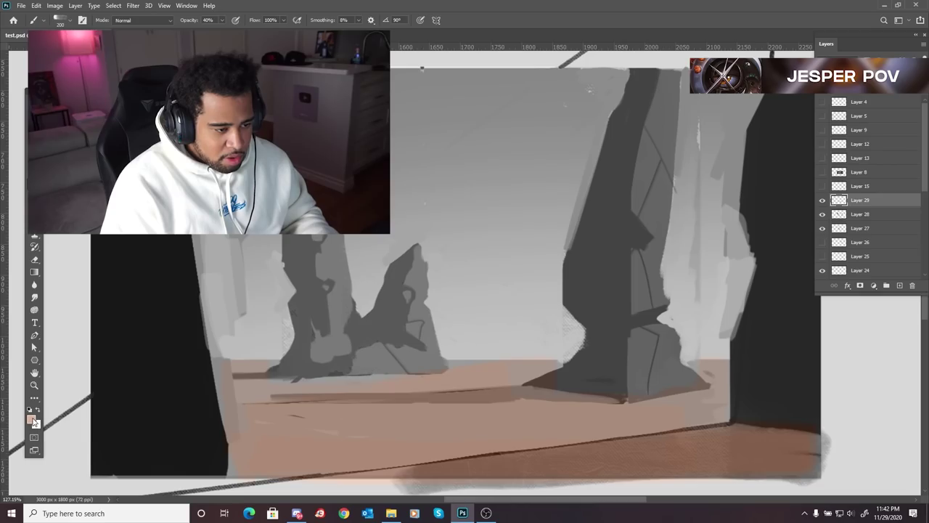
Pick a dark maroon at hue 0° and tint the larger tower's faces with it, raising the brush opacity to 70%.
click(31, 420)
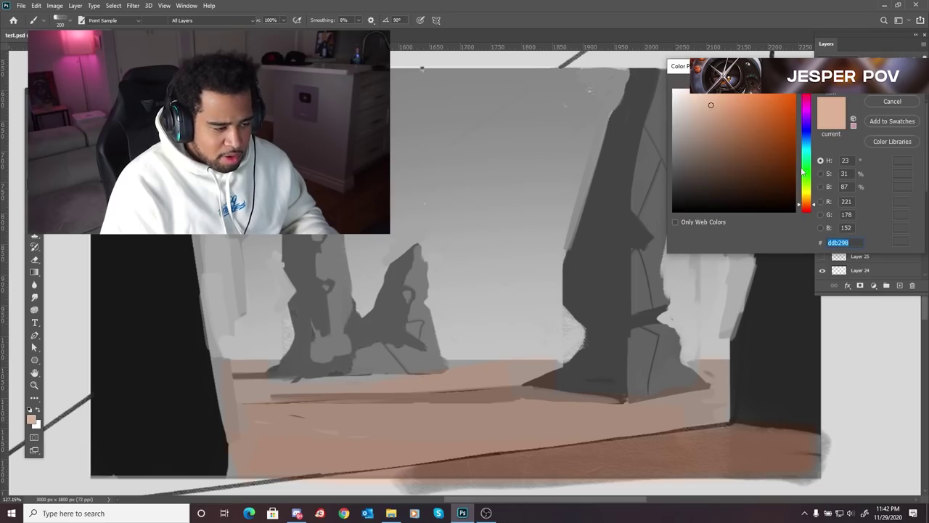
drag(811, 204, 810, 216)
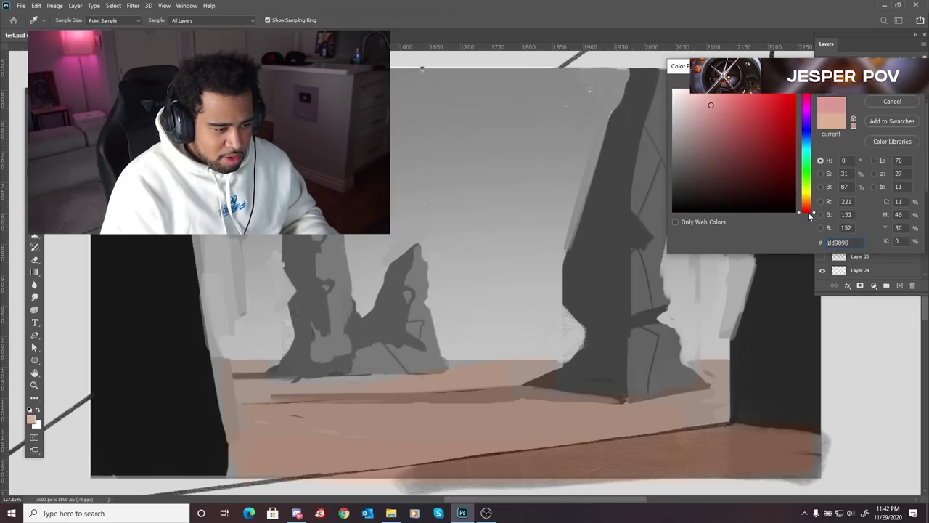
click(747, 164)
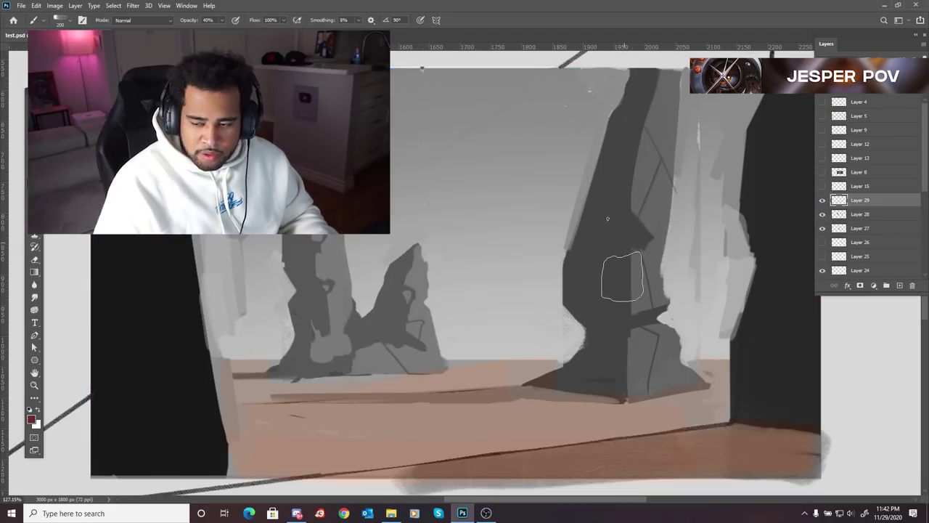
mouse_move(622, 280)
mouse_down()
mouse_move(602, 315)
mouse_move(591, 298)
mouse_move(643, 141)
mouse_move(614, 283)
mouse_move(646, 223)
mouse_move(615, 286)
mouse_move(623, 148)
mouse_move(614, 274)
mouse_move(633, 274)
mouse_move(605, 238)
mouse_move(622, 228)
mouse_move(615, 295)
mouse_move(660, 103)
mouse_move(602, 315)
mouse_move(611, 238)
mouse_move(602, 332)
mouse_up()
key(7)
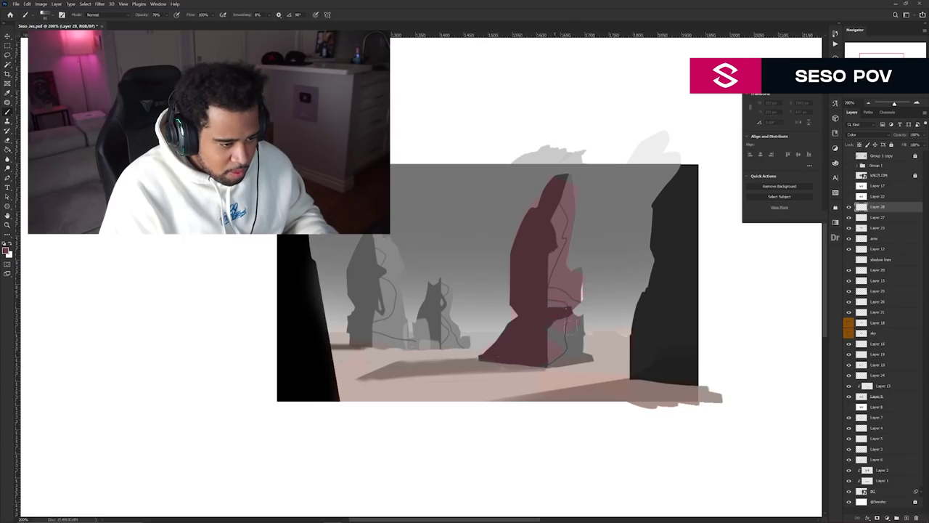
drag(566, 347, 564, 356)
mouse_move(565, 304)
mouse_down()
mouse_move(596, 369)
mouse_move(587, 333)
mouse_move(543, 317)
mouse_up()
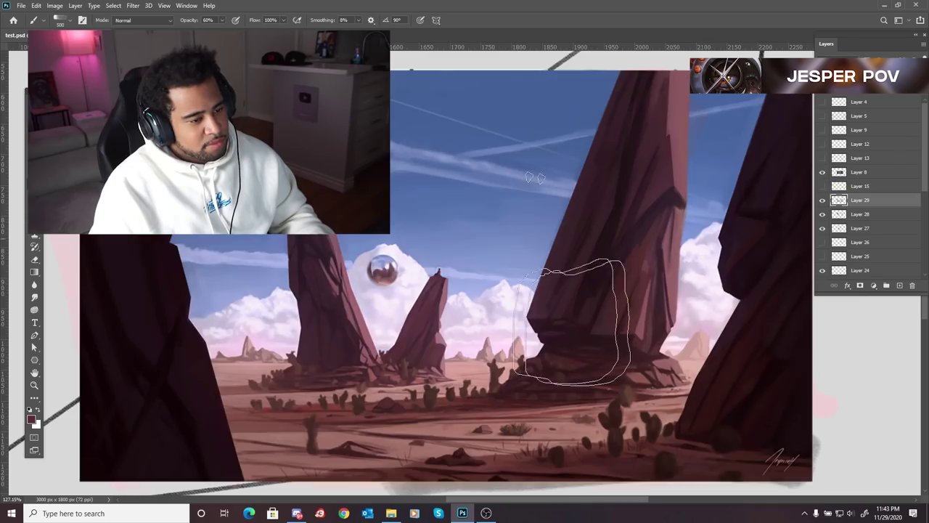
Sample the sky blue from the reference painting, hide its Layer 8, and tint the sky between the towers on Layer 29.
key(alt)
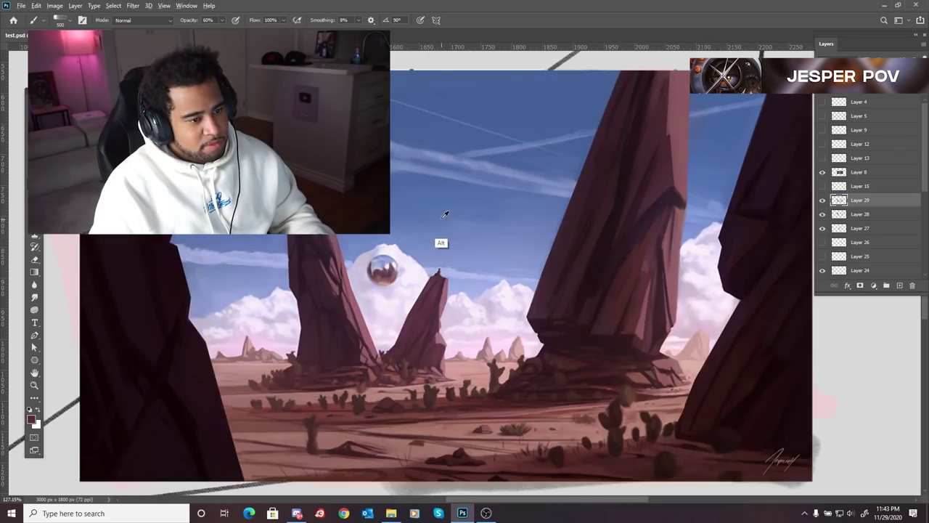
alt+click(439, 201)
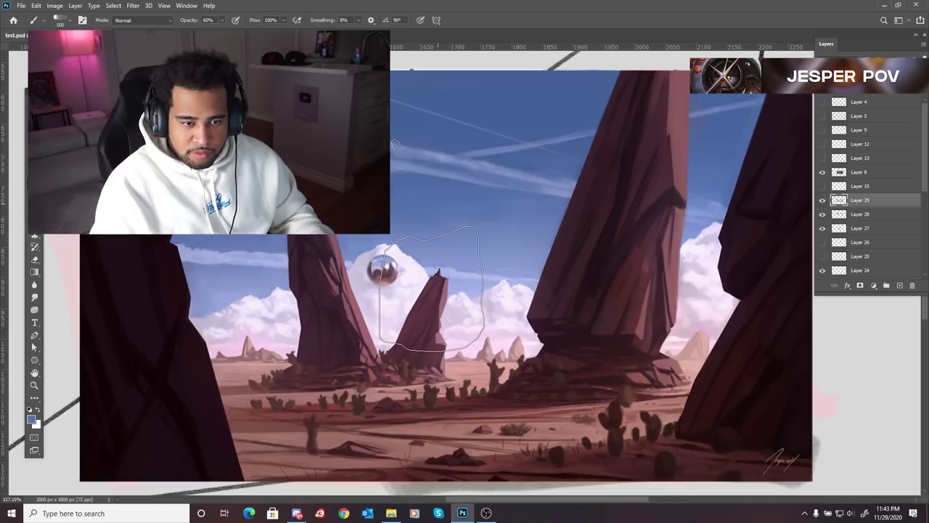
click(823, 172)
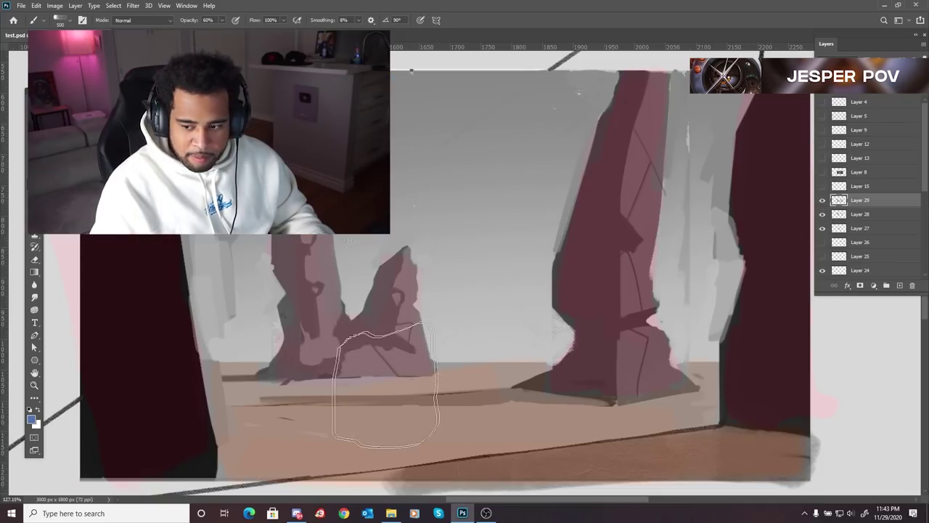
mouse_move(464, 254)
mouse_down()
mouse_move(477, 369)
mouse_move(453, 268)
mouse_move(484, 286)
mouse_move(503, 228)
mouse_move(418, 254)
mouse_up()
key(bracketleft)
key(bracketleft)
key(bracketleft)
key(bracketleft)
key(bracketleft)
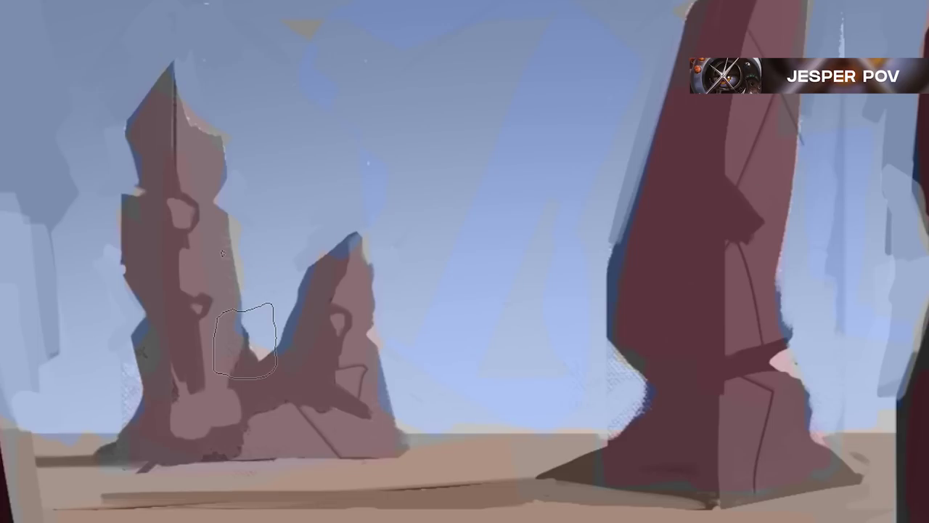
Sample the dark maroon from the larger tower's shadowed face as the brush colour.
alt+click(670, 217)
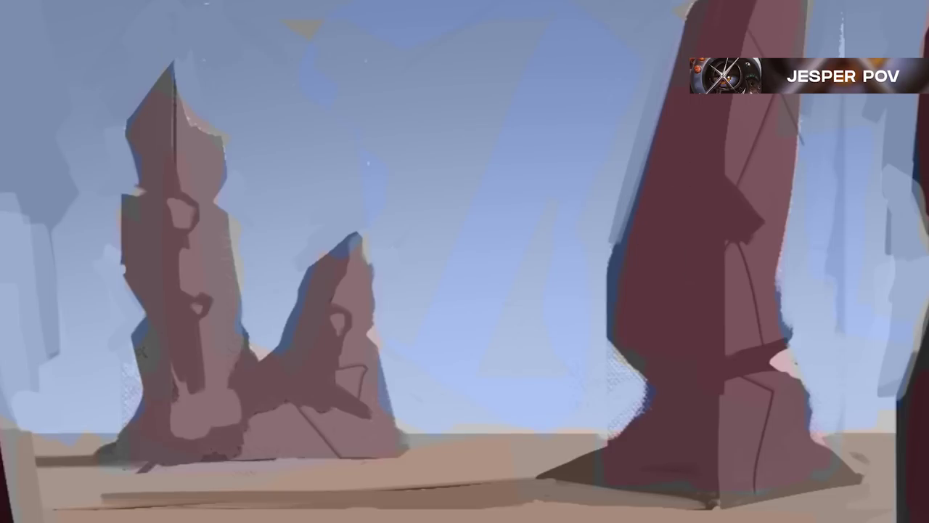
alt+click(708, 58)
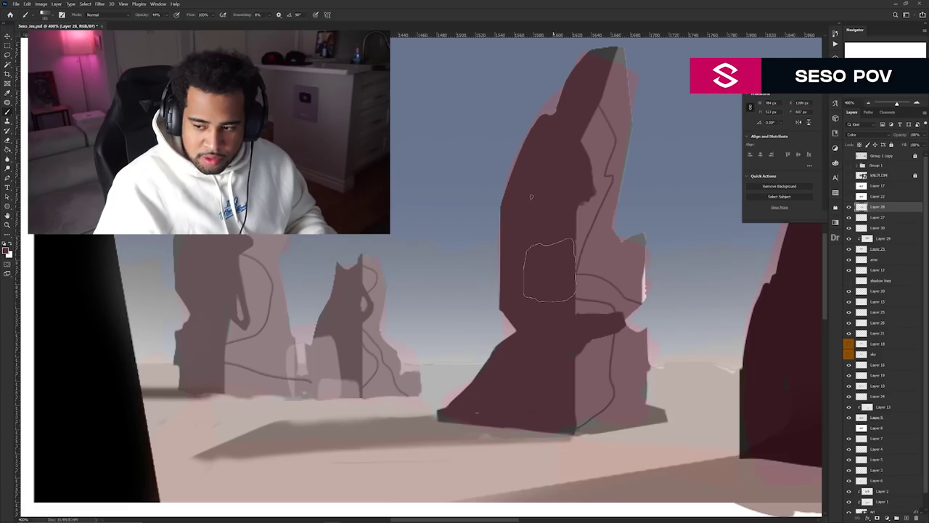
Sample the tall tower's maroon and cover its grey tip on Layer 28 with a smaller brush at 100% opacity.
alt+click(546, 231)
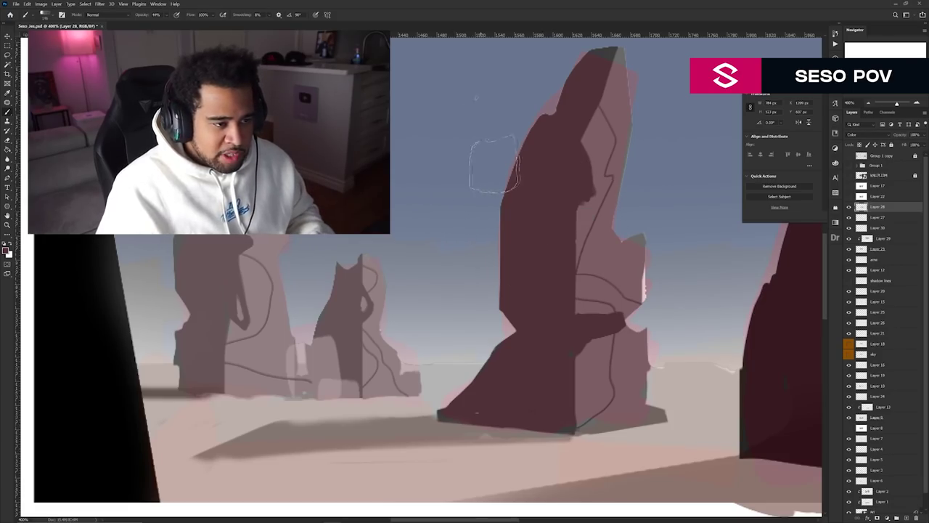
key(ctrl+plus)
mouse_move(631, 111)
mouse_down()
mouse_move(572, 106)
mouse_move(601, 222)
mouse_move(548, 204)
mouse_up()
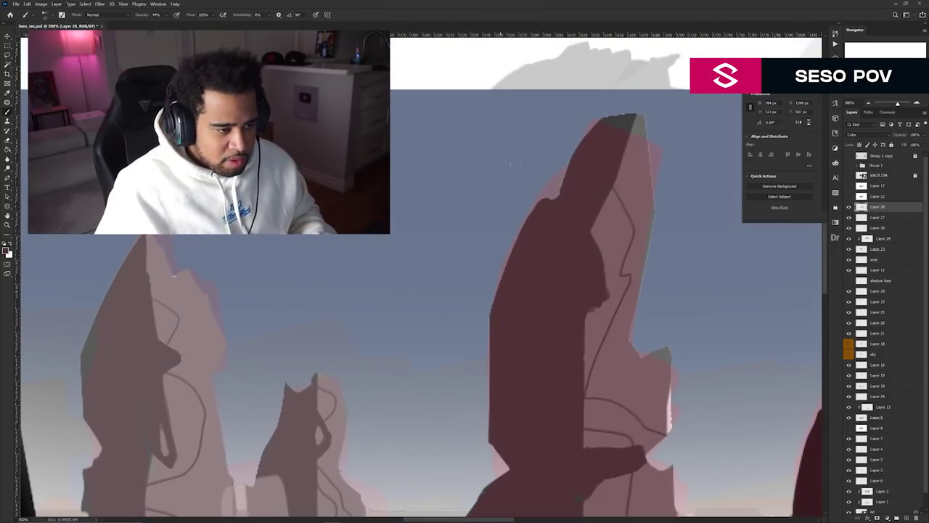
key(bracketleft)
drag(575, 175, 567, 176)
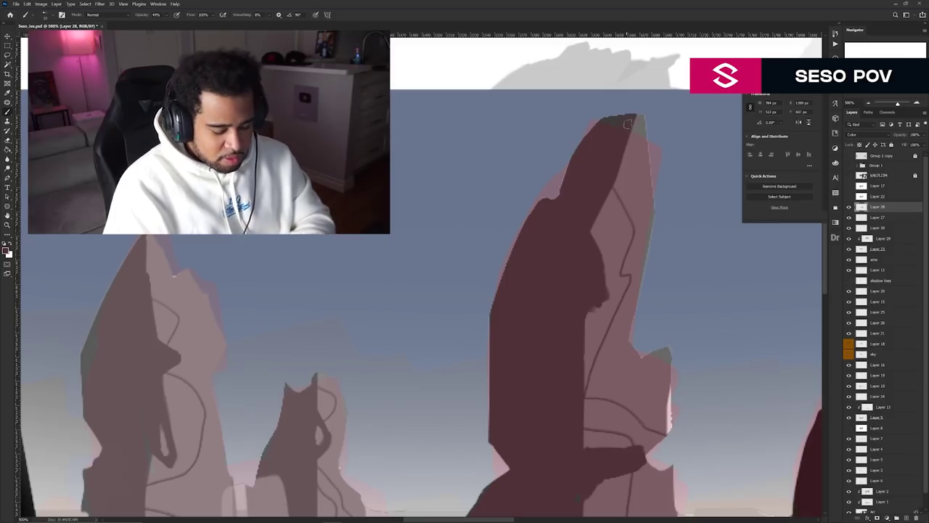
key(0)
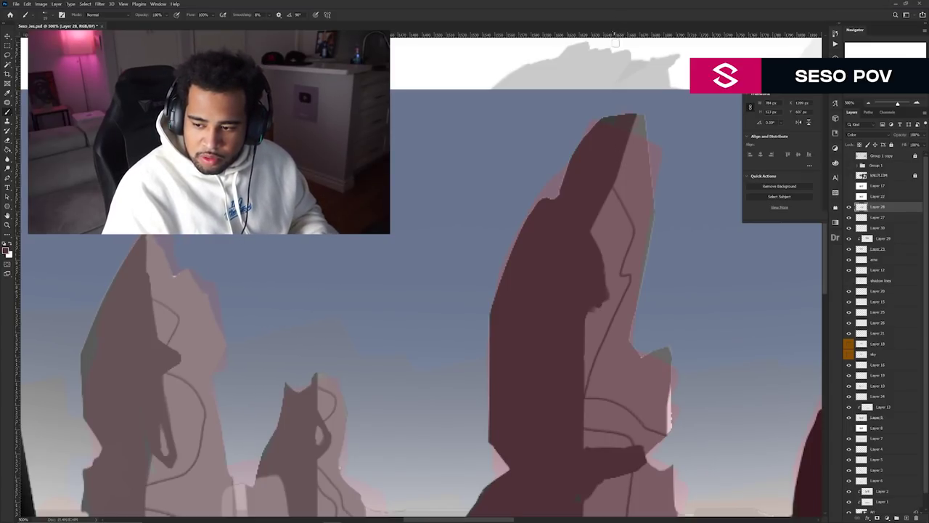
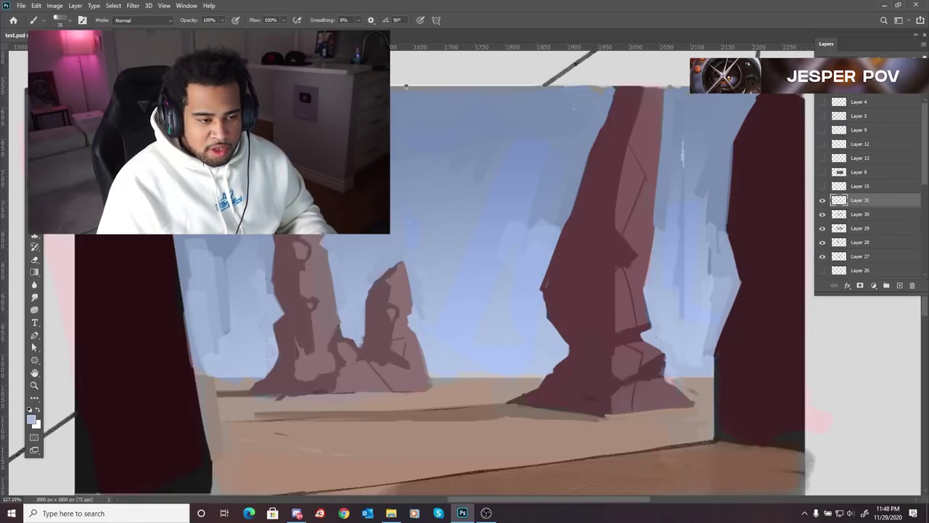
Set Layer 31's blending mode to Overlay and try a large soft pink glow over the larger tower.
click(845, 80)
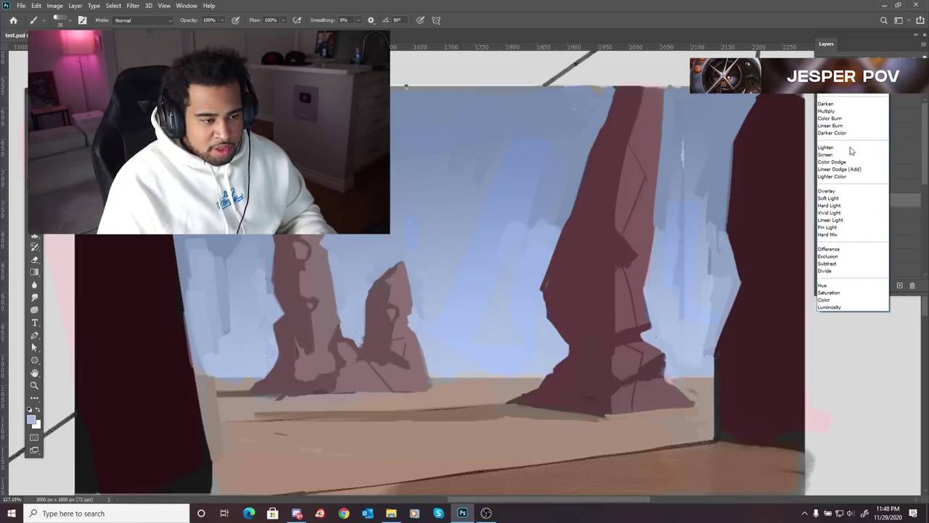
click(838, 192)
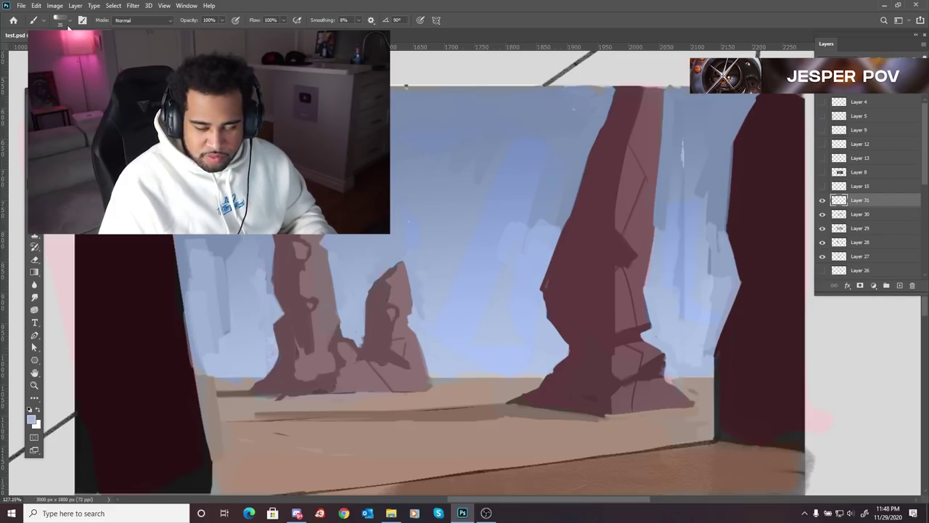
click(67, 22)
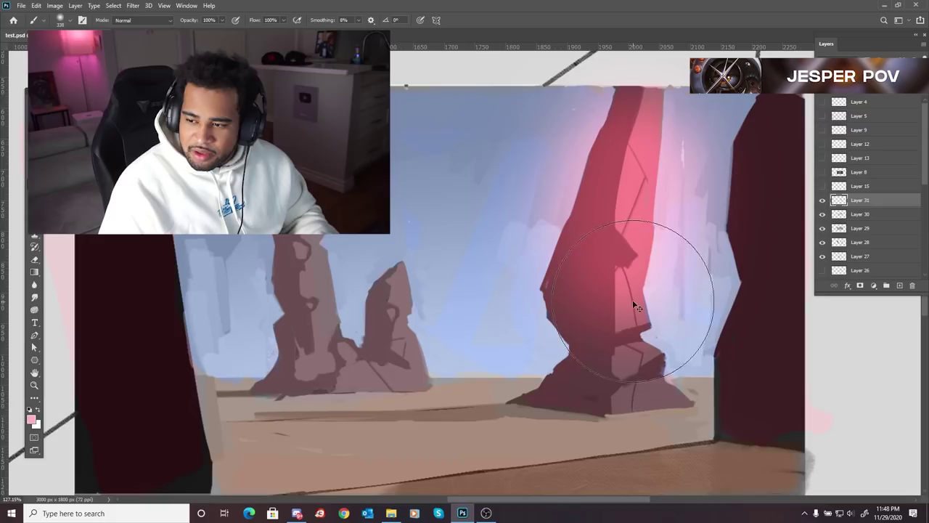
key(ctrl+z)
Change the brush colour to white (ffffff), set its opacity to 40% and enlarge the soft brush.
key(1)
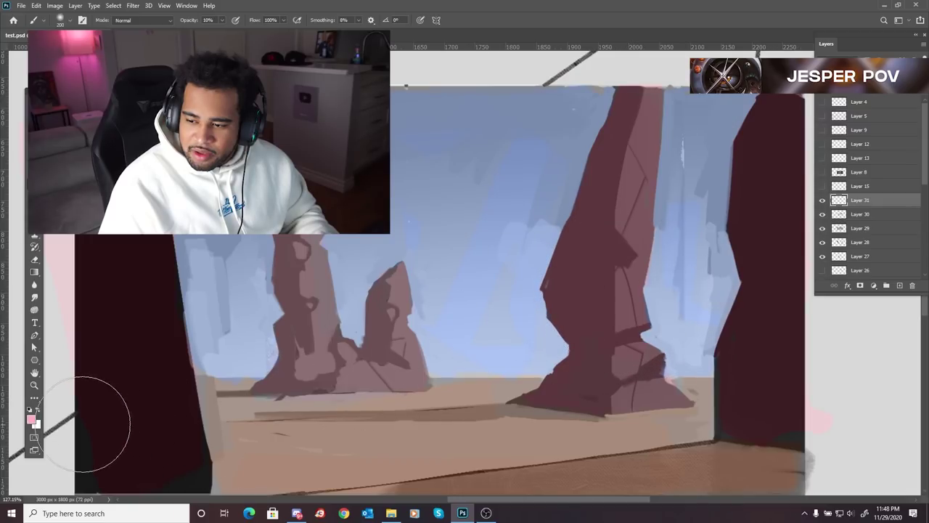
click(32, 419)
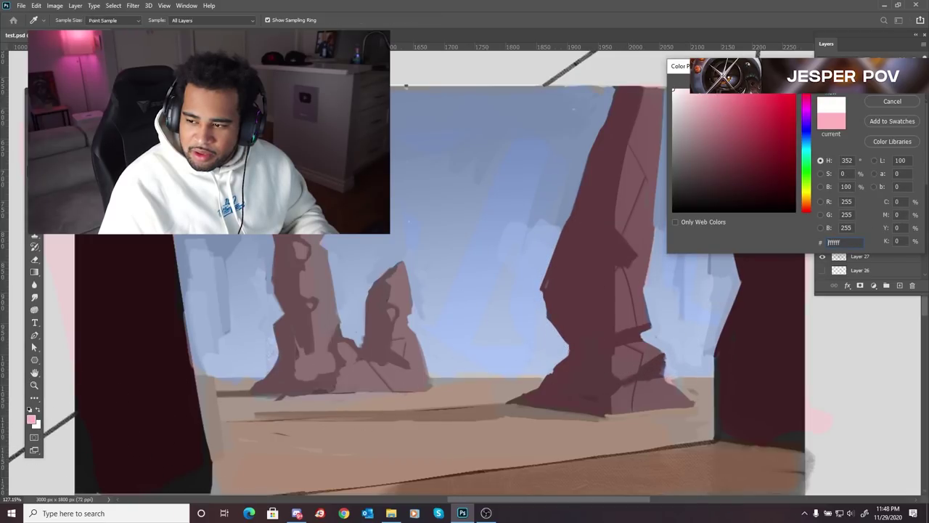
key(Return)
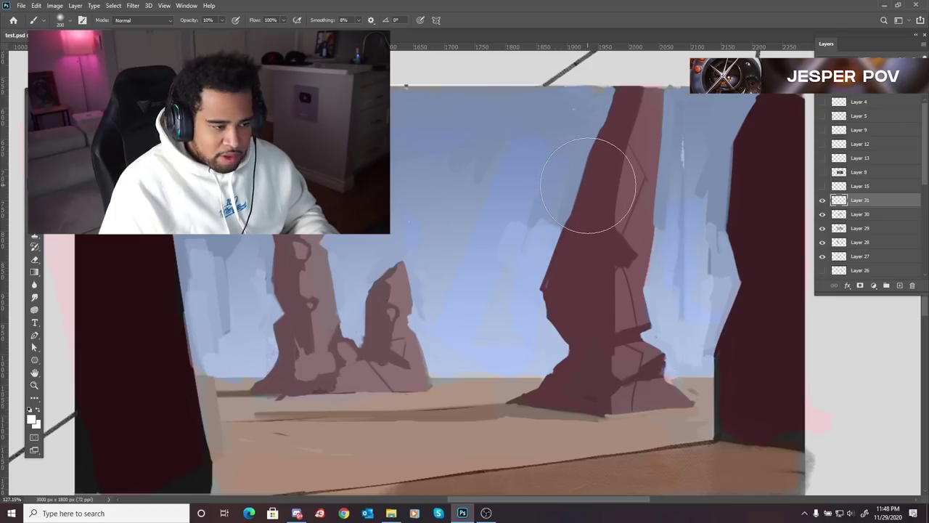
key(4)
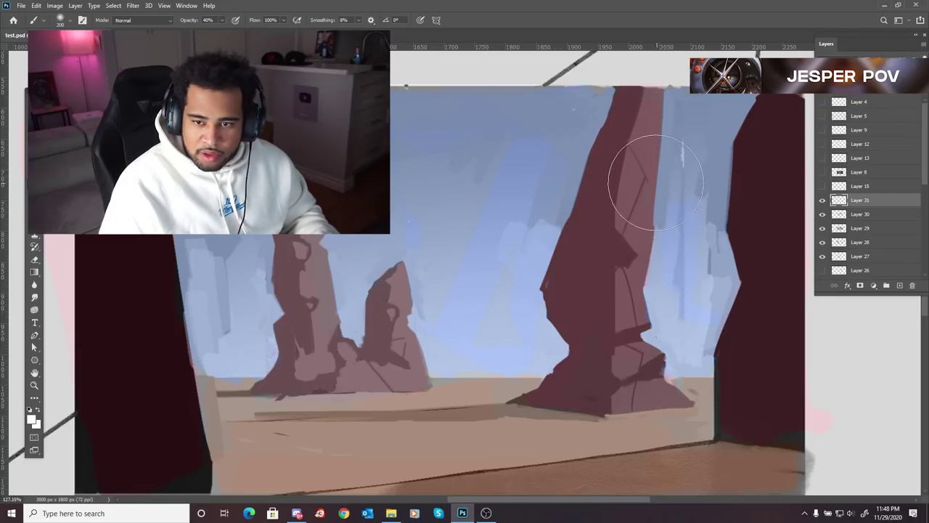
key(bracketright)
Try brightening the larger tower's lit face with soft white Overlay strokes, using a reduced brush size.
drag(632, 234, 440, 328)
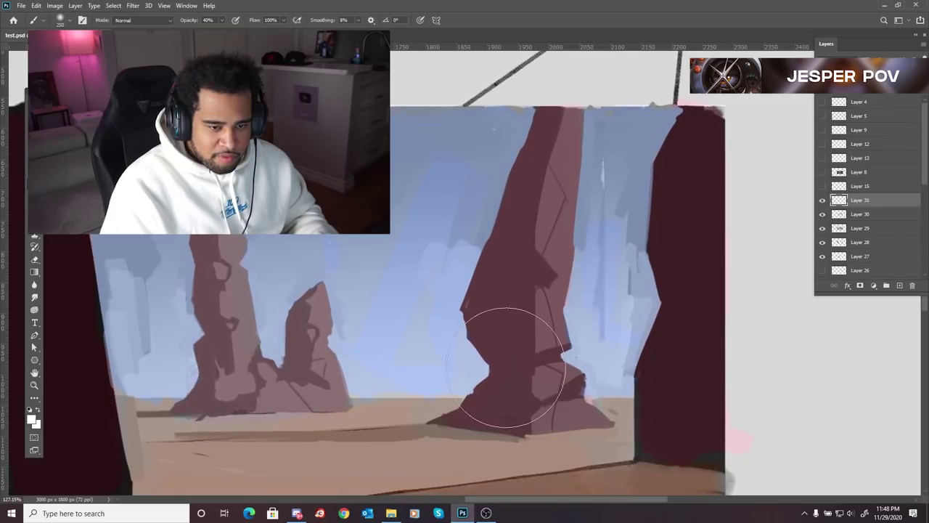
mouse_move(614, 386)
mouse_down()
mouse_move(639, 298)
mouse_move(647, 302)
mouse_up()
drag(570, 302, 577, 402)
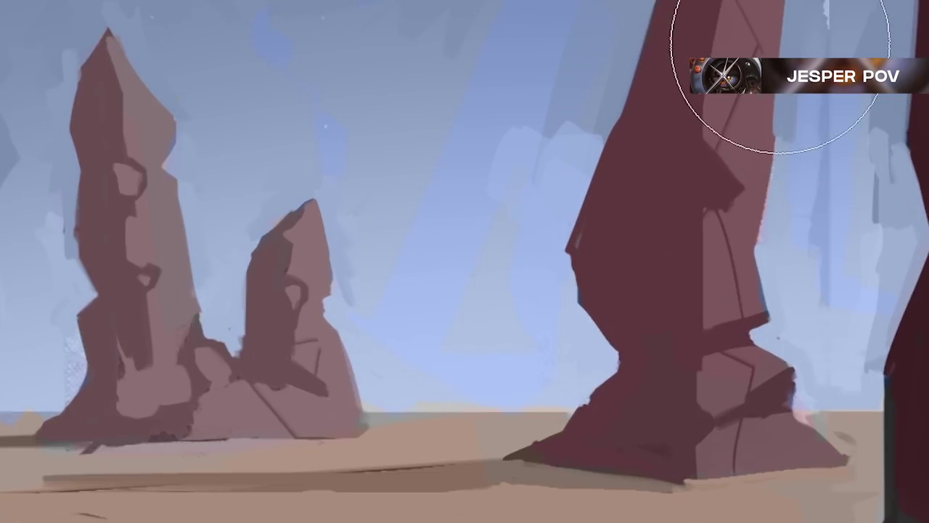
key([)
key([)
key([)
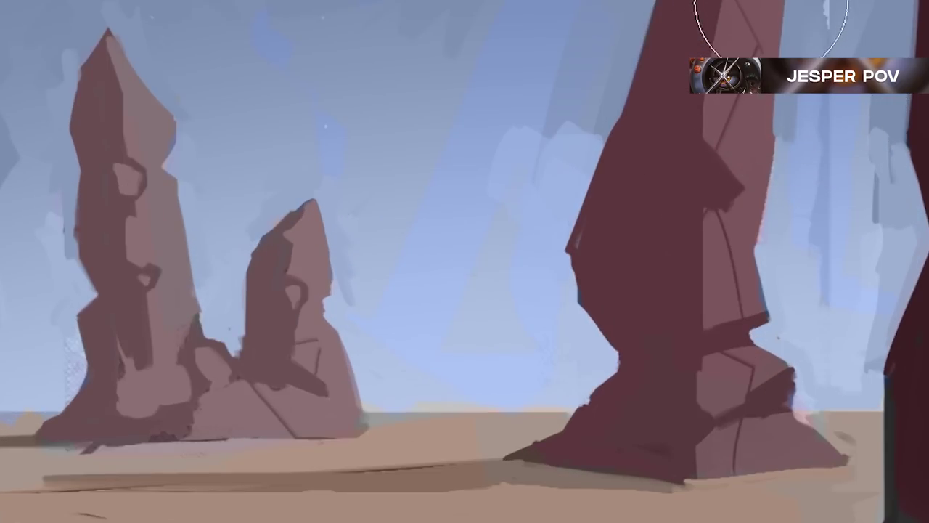
drag(770, 3, 743, 176)
key(ctrl+z)
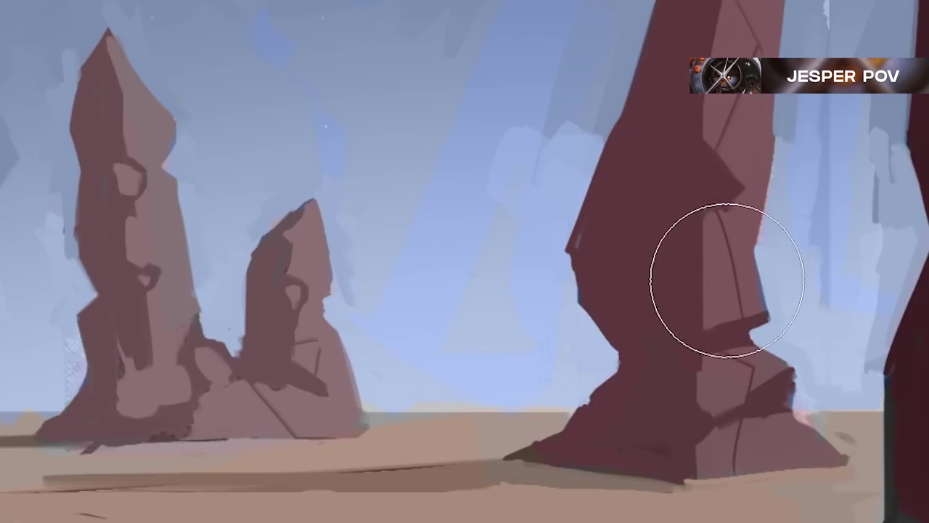
click(722, 269)
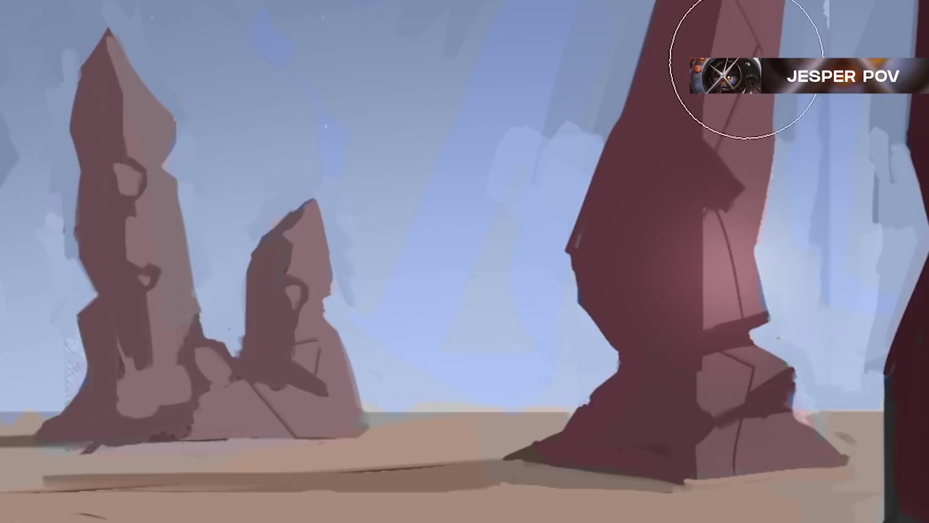
key(ctrl+z)
drag(764, 1, 701, 167)
key(ctrl+z)
mouse_move(753, 1)
mouse_down()
mouse_move(713, 257)
mouse_move(751, 117)
mouse_up()
key(ctrl+z)
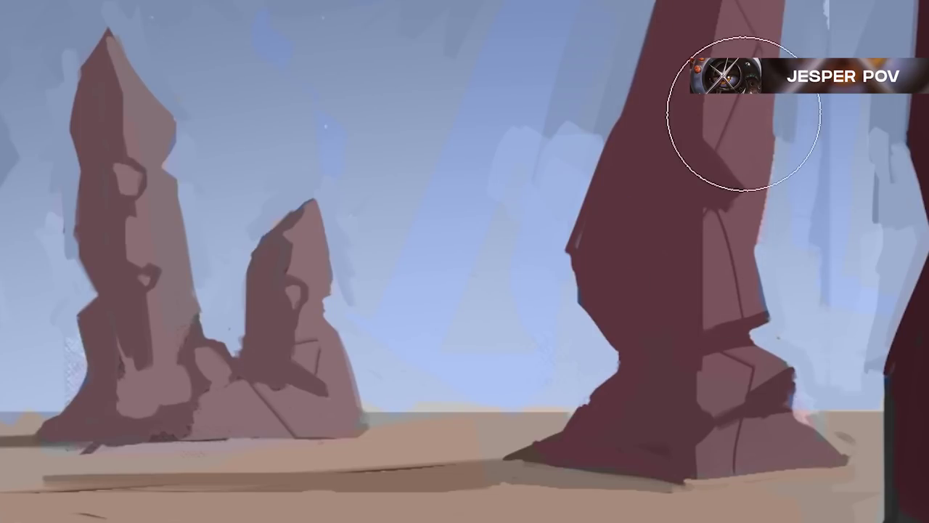
Brighten the larger tower's lit face from its top down to its base with soft white strokes at 20% opacity.
mouse_move(926, 3)
mouse_down()
mouse_move(898, 51)
mouse_move(702, 124)
mouse_up()
drag(422, 432, 426, 421)
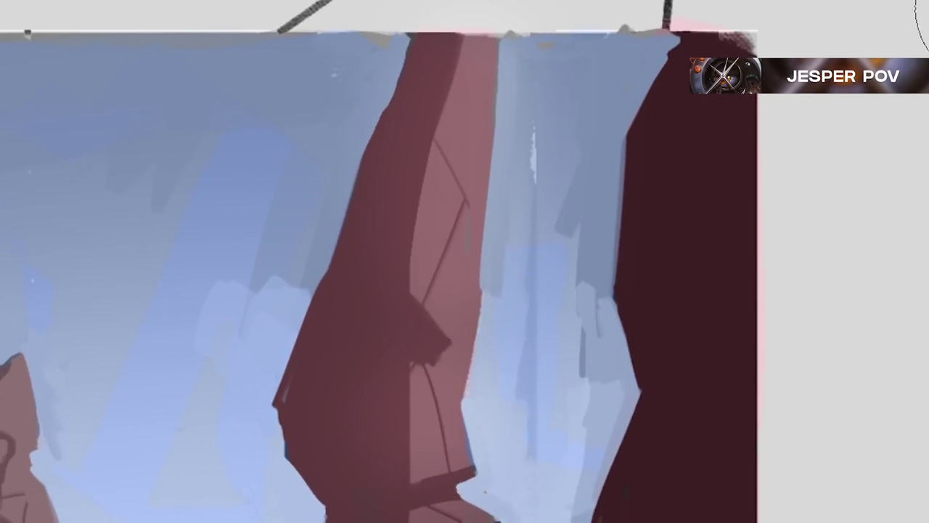
drag(436, 436, 637, 329)
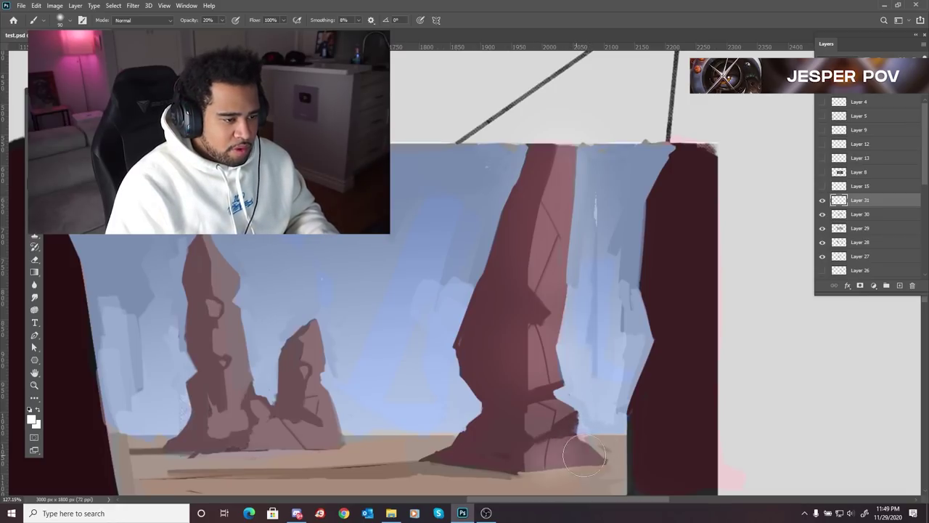
mouse_move(585, 455)
mouse_down()
mouse_move(547, 457)
mouse_move(569, 435)
mouse_up()
drag(540, 337, 535, 349)
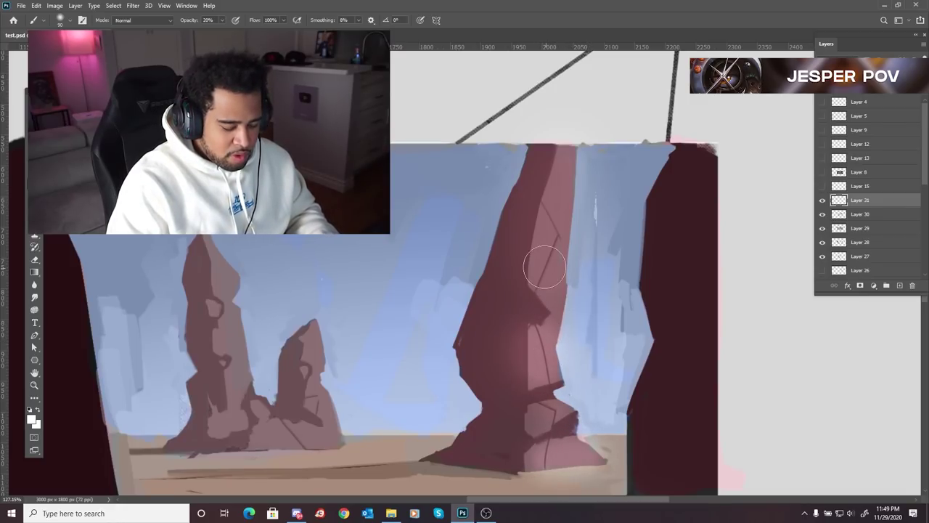
drag(542, 272, 545, 240)
drag(468, 311, 525, 281)
key(ctrl+z)
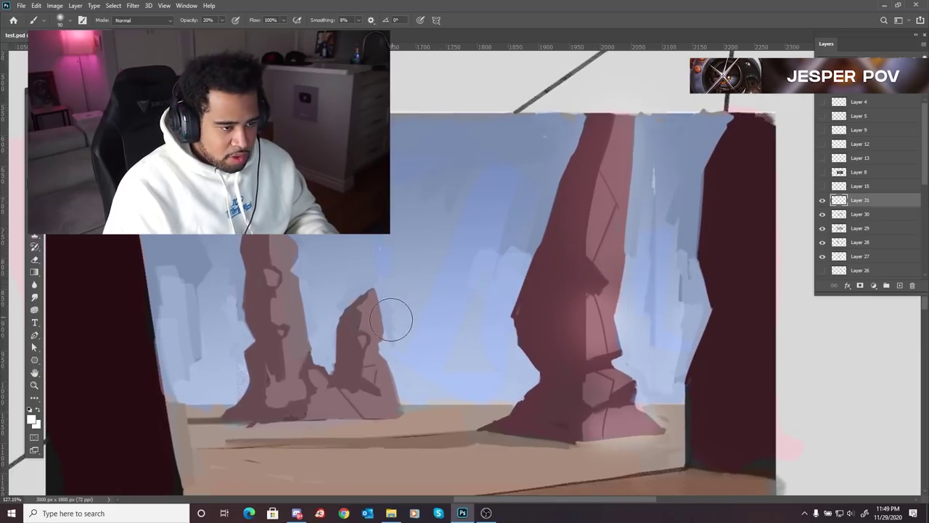
Try brightening the lit faces of the two distant towers with small soft white strokes.
drag(638, 212, 473, 285)
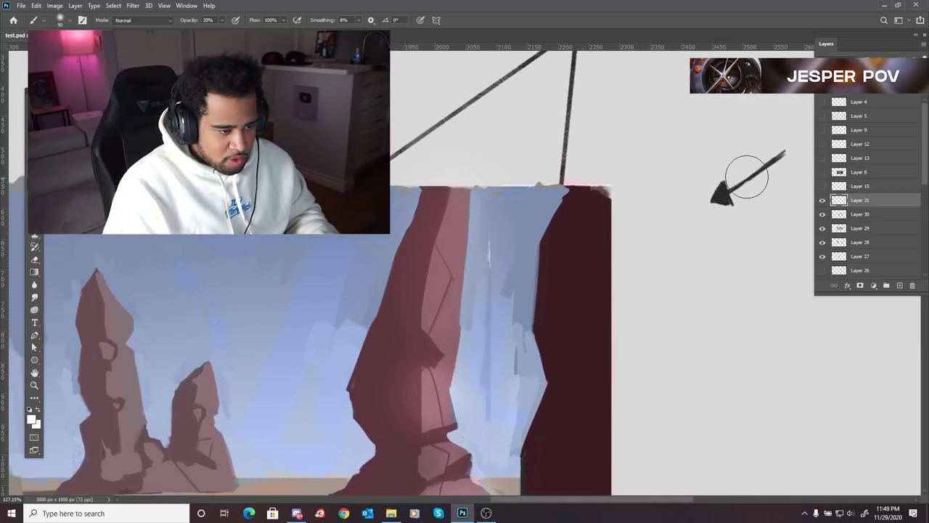
drag(302, 390, 415, 328)
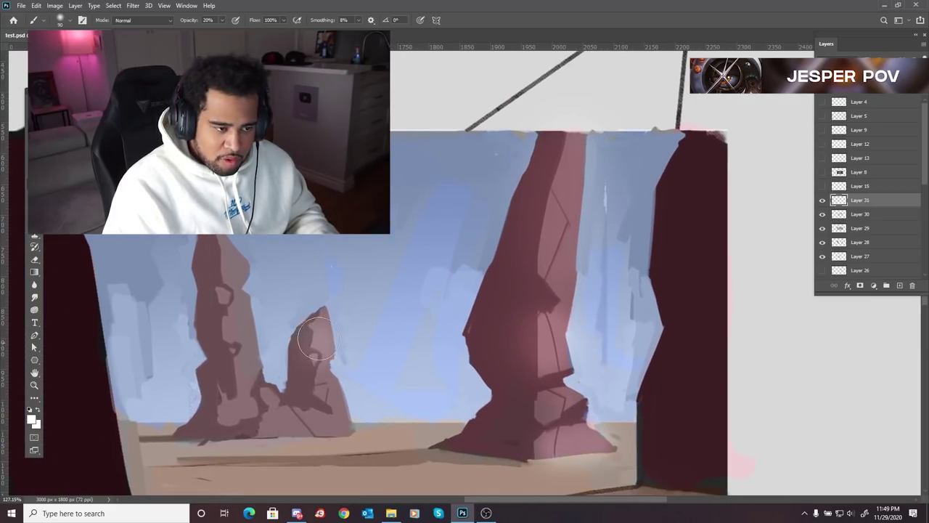
mouse_move(336, 413)
mouse_down()
mouse_move(274, 404)
mouse_move(283, 382)
mouse_up()
mouse_move(236, 303)
mouse_down()
mouse_move(254, 392)
mouse_move(223, 255)
mouse_move(232, 303)
mouse_up()
drag(282, 409, 295, 420)
key(ctrl+z)
key(ctrl+z)
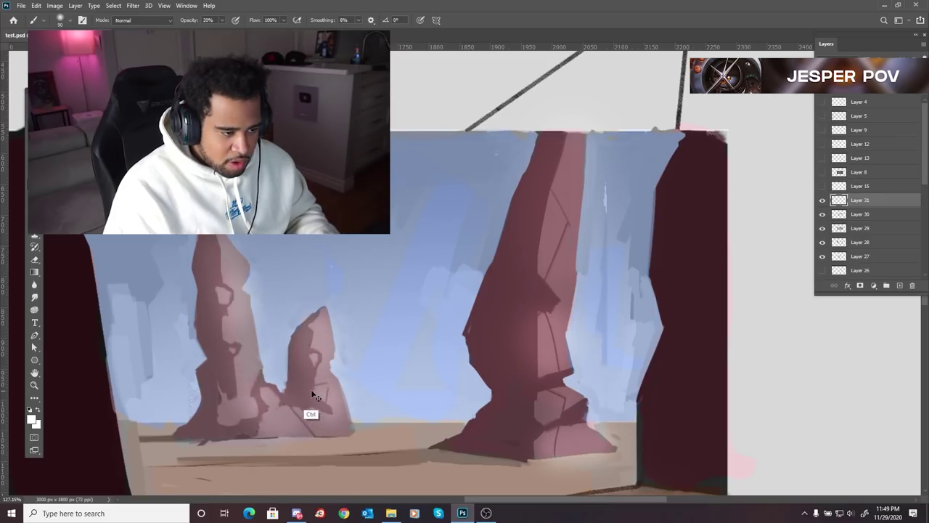
Brighten the two distant towers with a much larger soft white brush, then touch up around the larger tower's base with a smaller one.
key(bracketright)
key(bracketright)
mouse_move(279, 377)
mouse_down()
mouse_move(254, 319)
mouse_move(373, 389)
mouse_up()
mouse_move(464, 377)
mouse_down()
mouse_move(458, 345)
mouse_move(469, 347)
mouse_up()
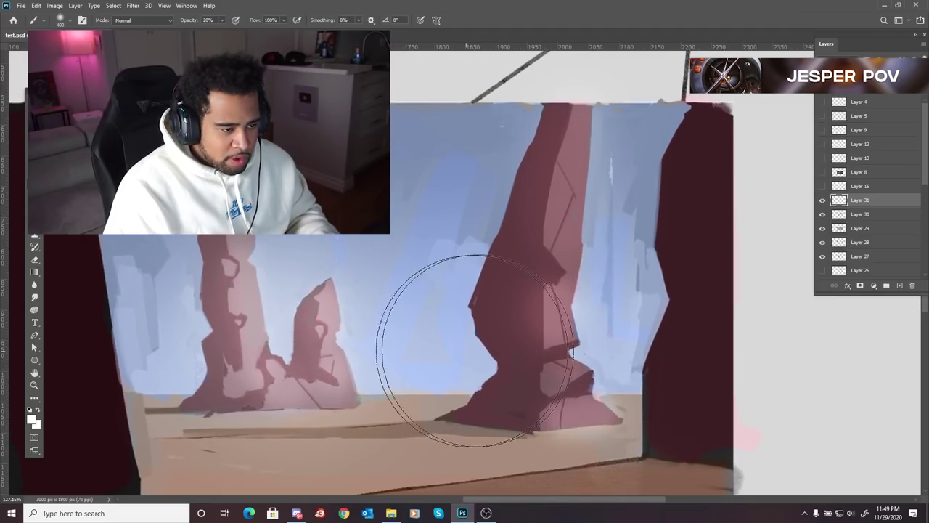
key(bracketleft)
key(bracketleft)
key(bracketleft)
key(bracketleft)
mouse_move(626, 414)
mouse_down()
mouse_move(363, 446)
mouse_move(556, 404)
mouse_up()
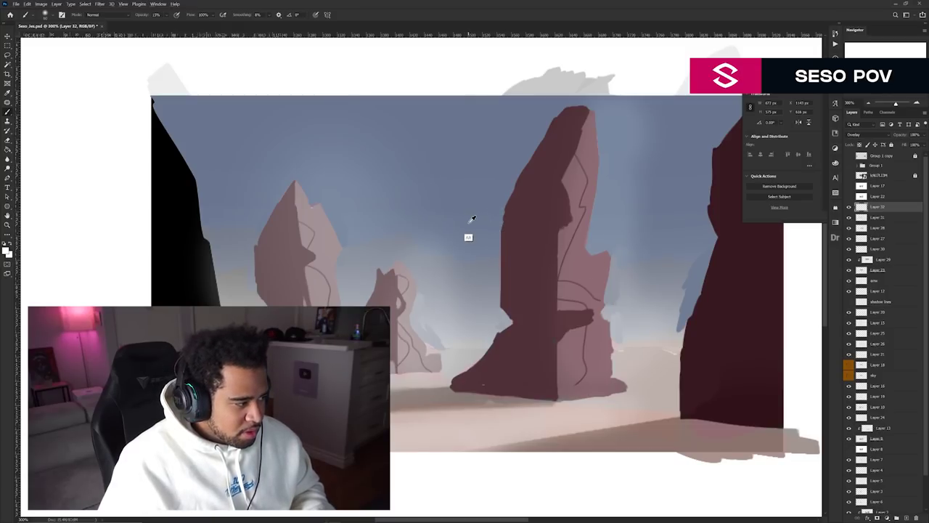
Pick a more saturated blue as the brush colour and select the sky's Layer 29 for painting.
click(6, 250)
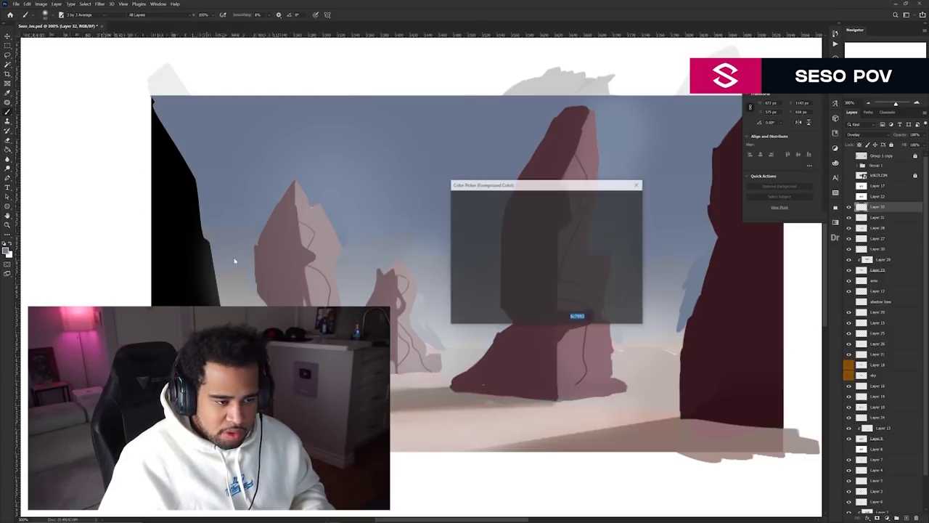
click(618, 199)
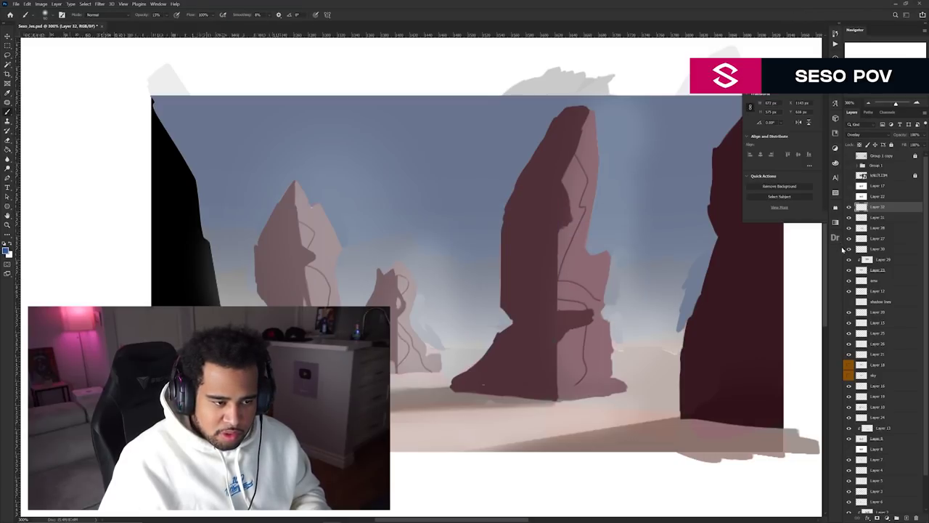
ctrl+click(621, 199)
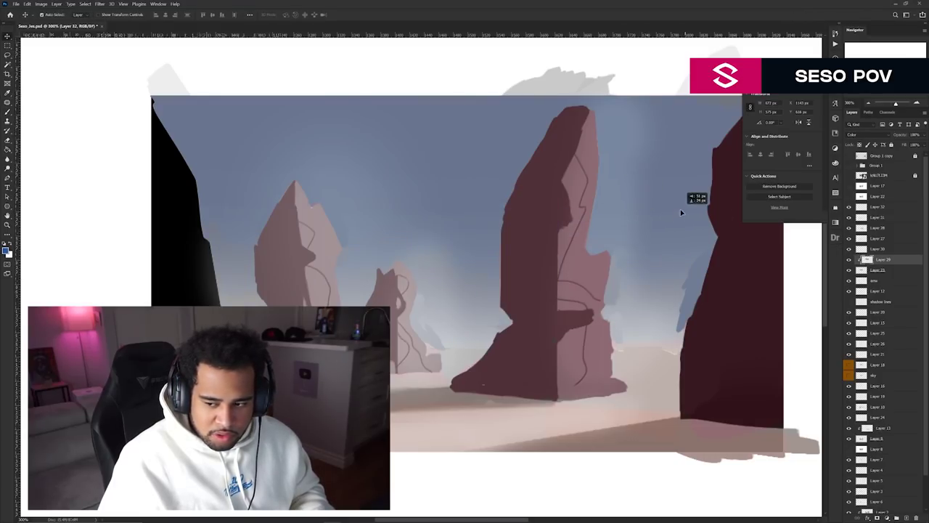
key(b)
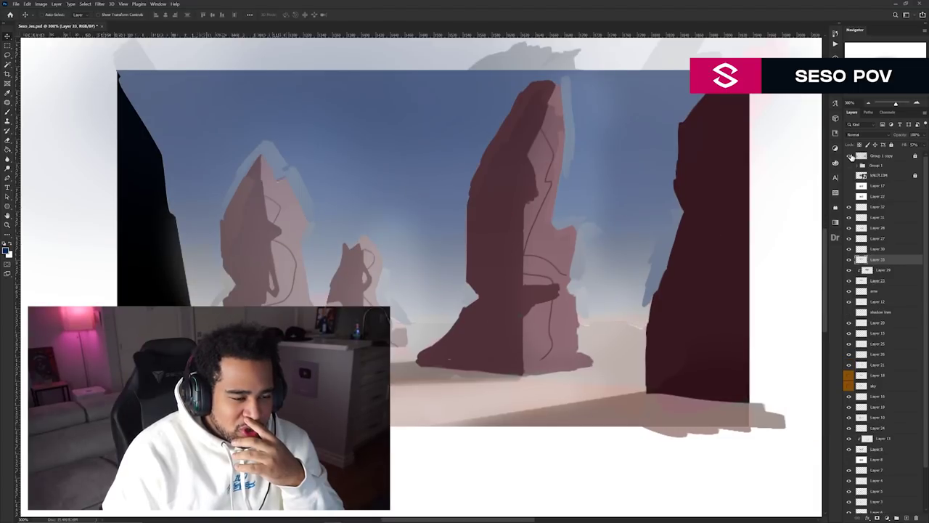
Toggle the Group 1 copy layer's visibility to compare versions, and examine the larger tower's face up close.
click(850, 157)
click(851, 157)
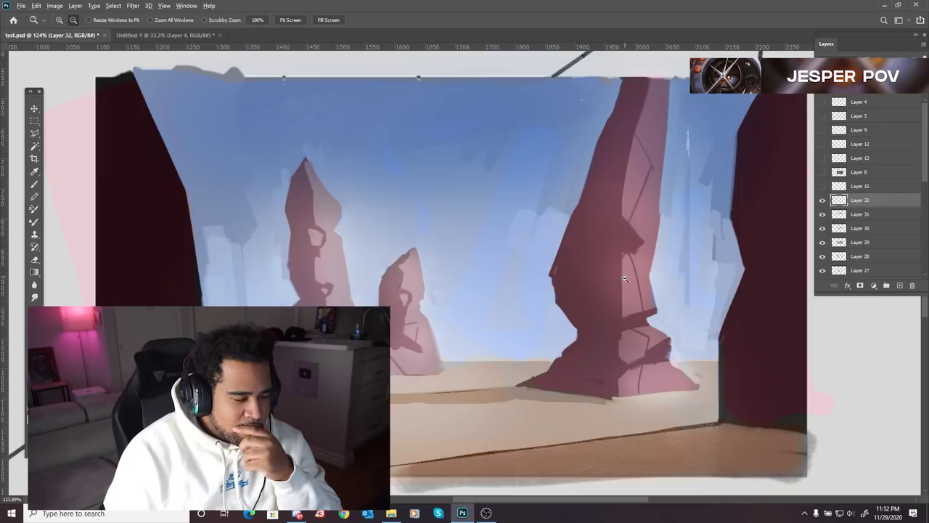
scroll(625, 279, up, 15)
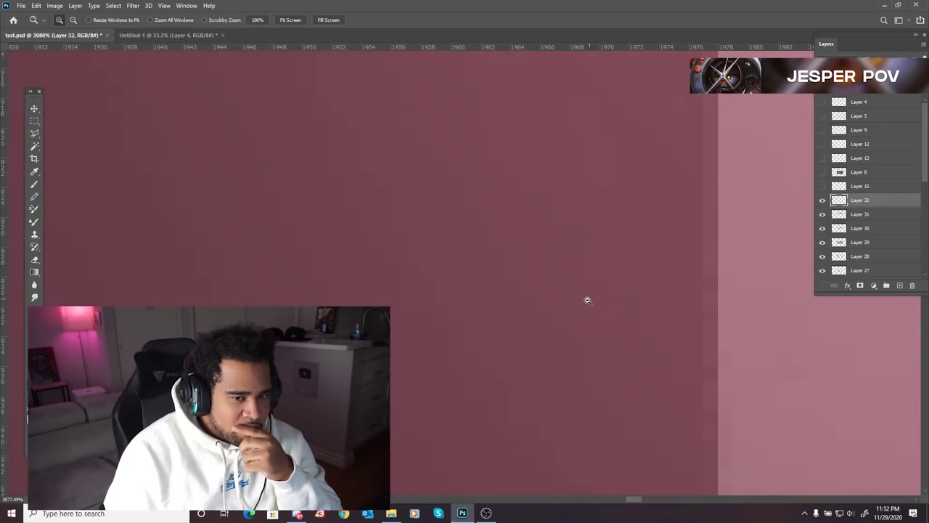
scroll(588, 300, down, 10)
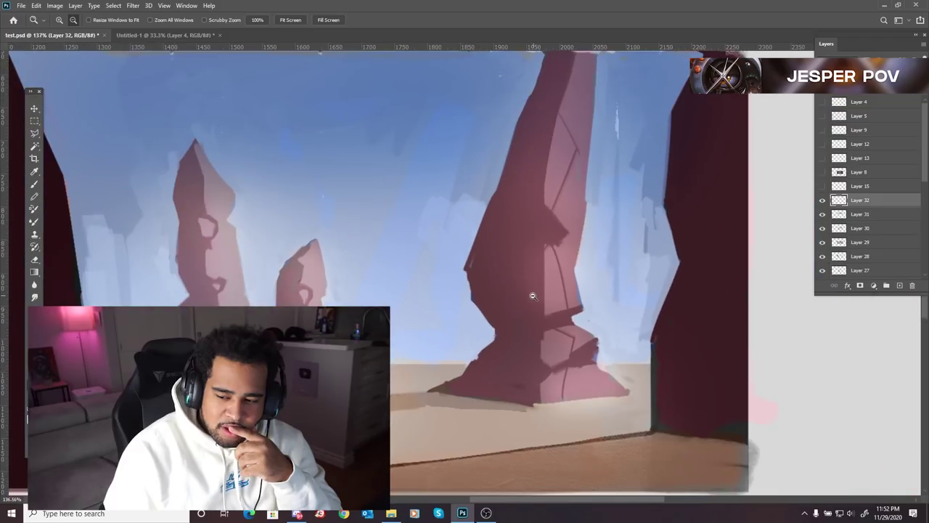
scroll(532, 296, down, 3)
scroll(500, 372, up, 5)
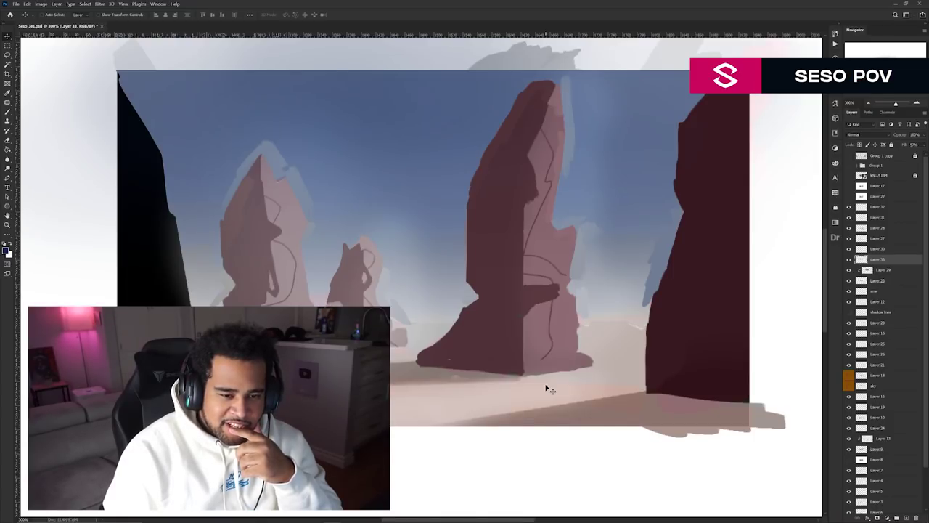
Toggle the visibility of the finished reference painting's layer repeatedly to compare it with the recreated rock-tower scene.
click(849, 175)
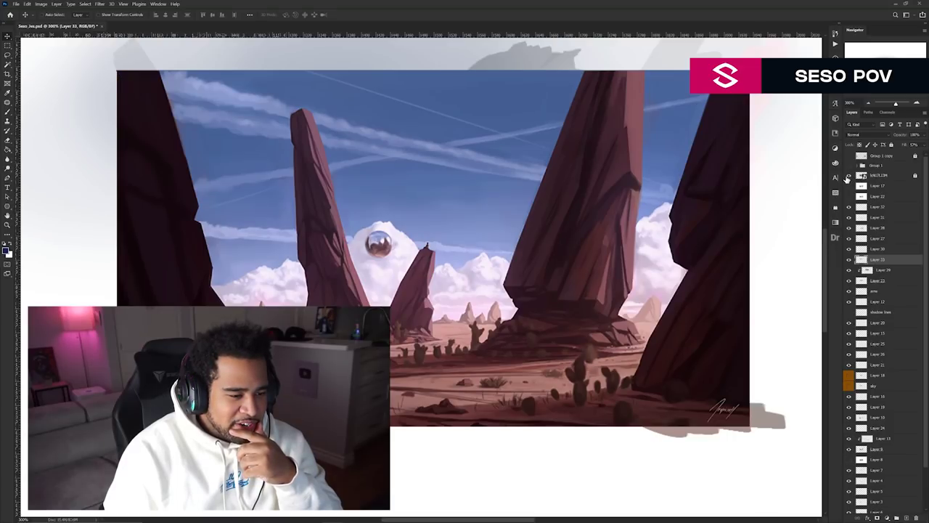
click(849, 175)
click(849, 176)
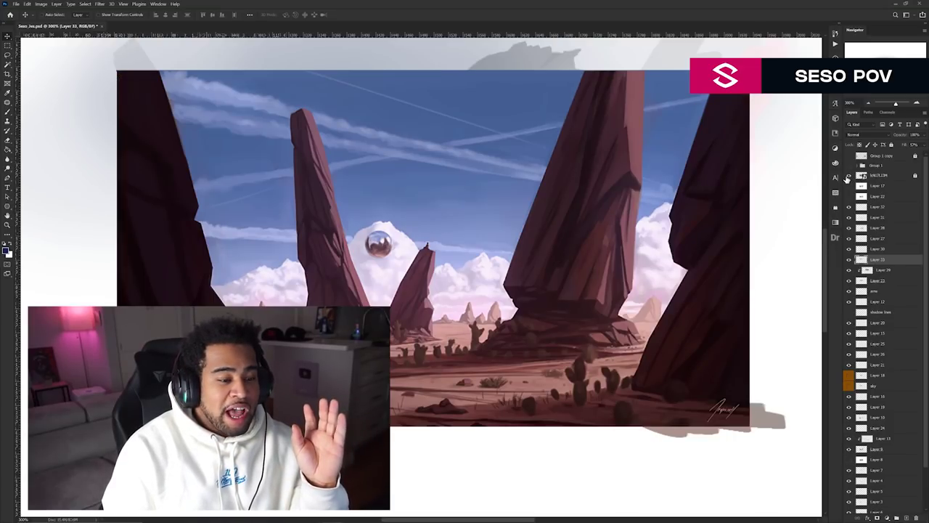
click(848, 175)
click(849, 175)
click(849, 175)
click(848, 176)
click(848, 176)
click(849, 176)
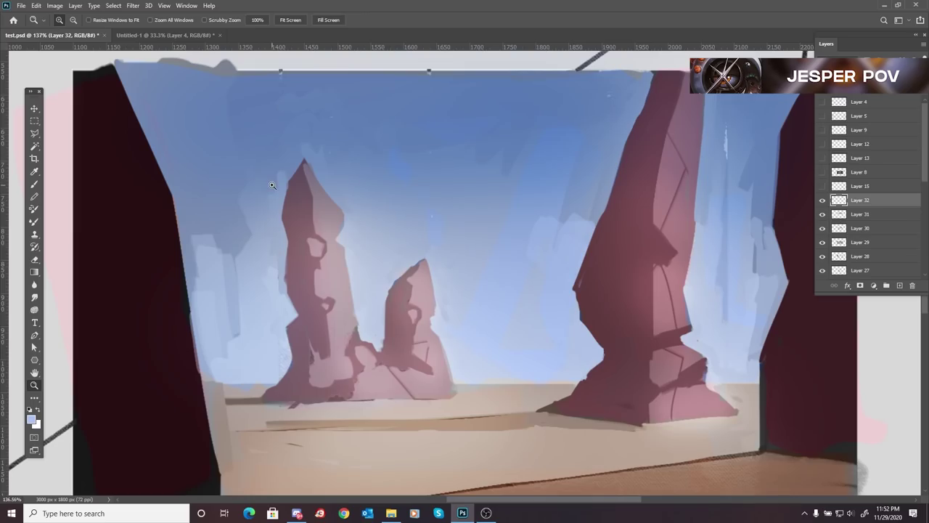
Select the sky around the rock towers with the Magic Wand and reduce the brush size.
click(35, 146)
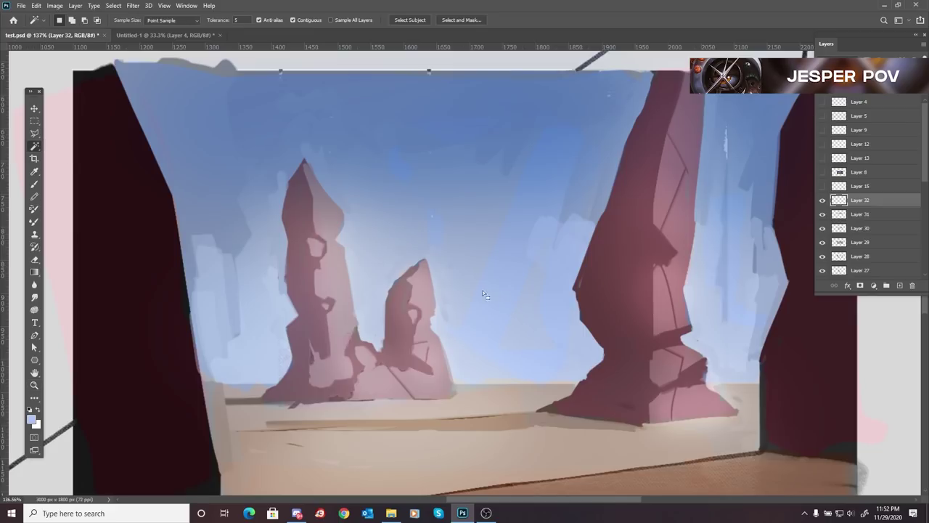
mouse_move(468, 354)
mouse_down()
mouse_move(469, 342)
mouse_move(477, 358)
mouse_up()
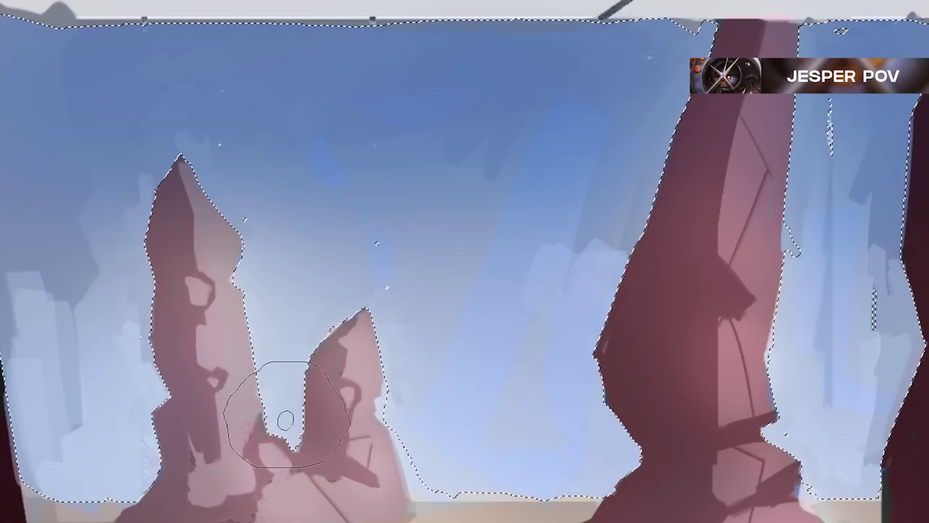
key([)
key([)
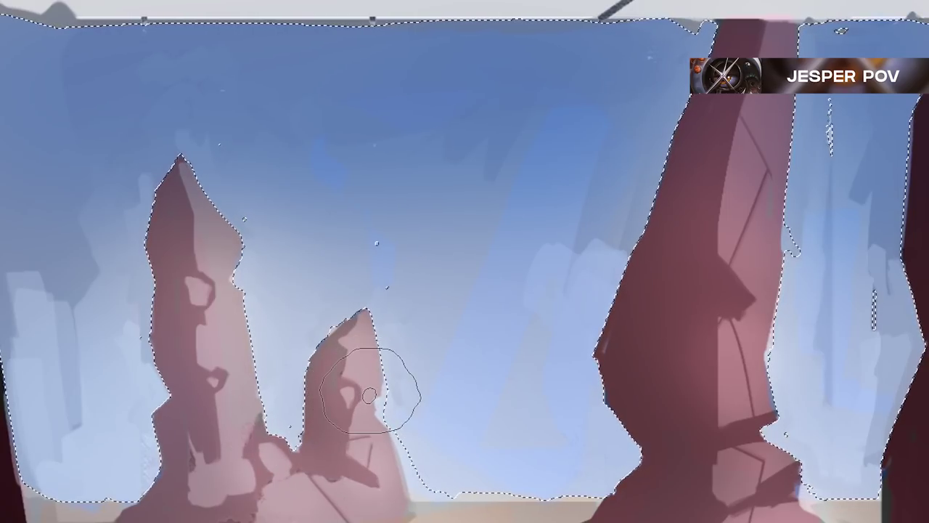
drag(842, 200, 486, 308)
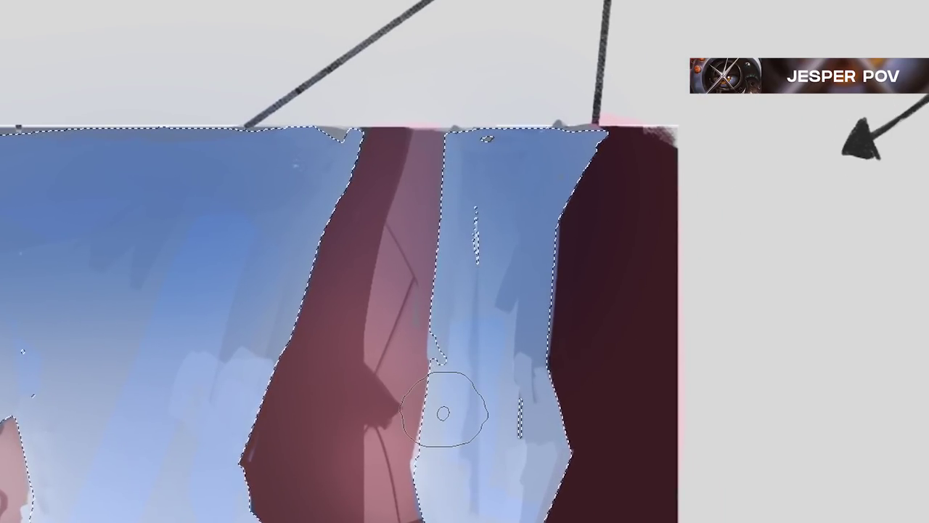
key(ctrl+d)
drag(304, 474, 460, 408)
key(ctrl+shift+d)
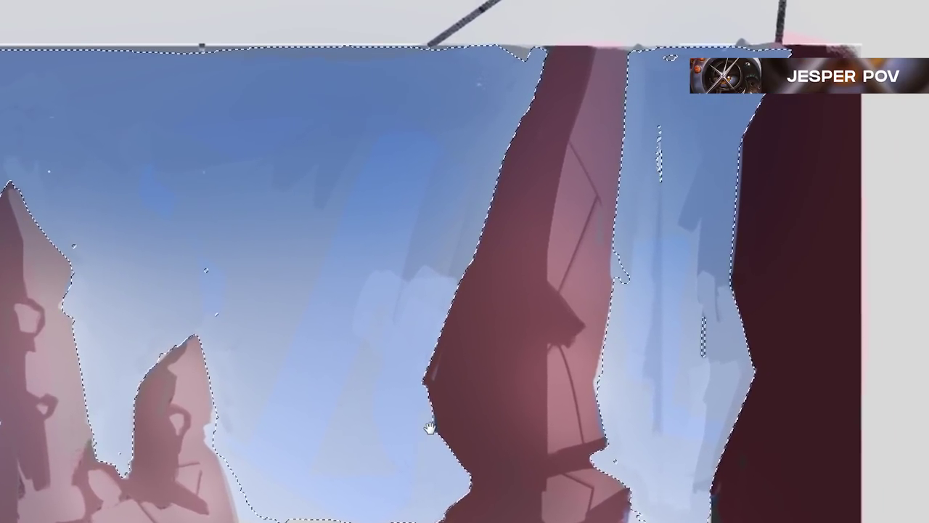
Block in large white cloud shapes behind the small distant tower and beside the large tower, within the sky selection on Layer 33.
drag(581, 318, 496, 343)
drag(415, 387, 564, 319)
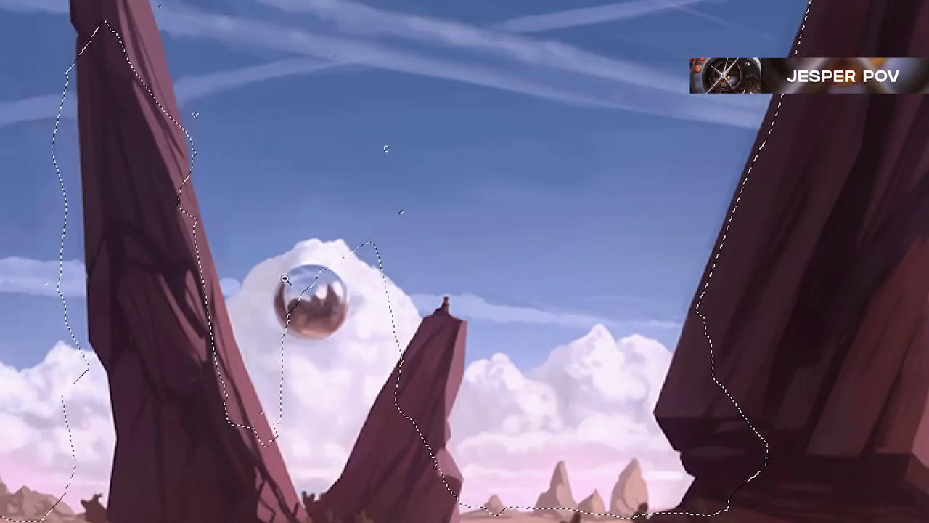
mouse_move(641, 336)
mouse_down()
mouse_move(539, 356)
mouse_move(308, 357)
mouse_up()
drag(675, 306, 630, 309)
drag(309, 395, 400, 392)
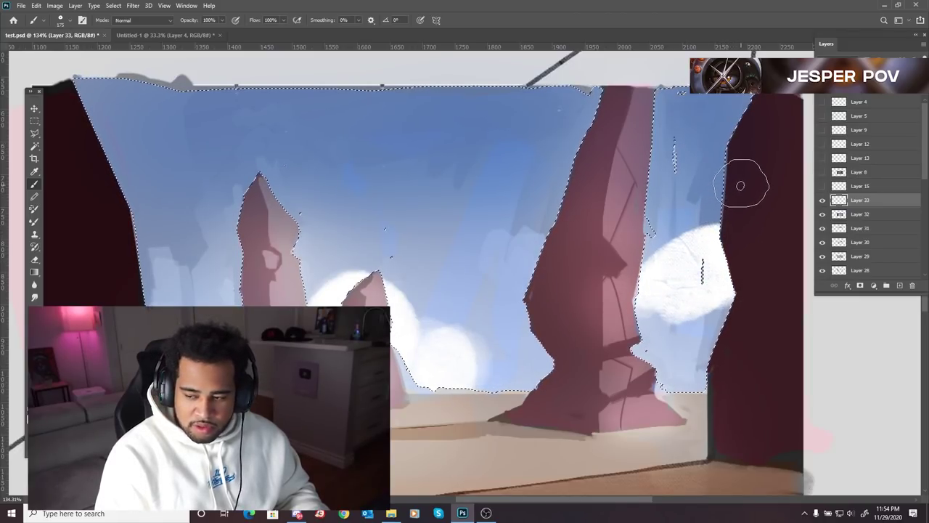
drag(747, 187, 255, 395)
key(ctrl+z)
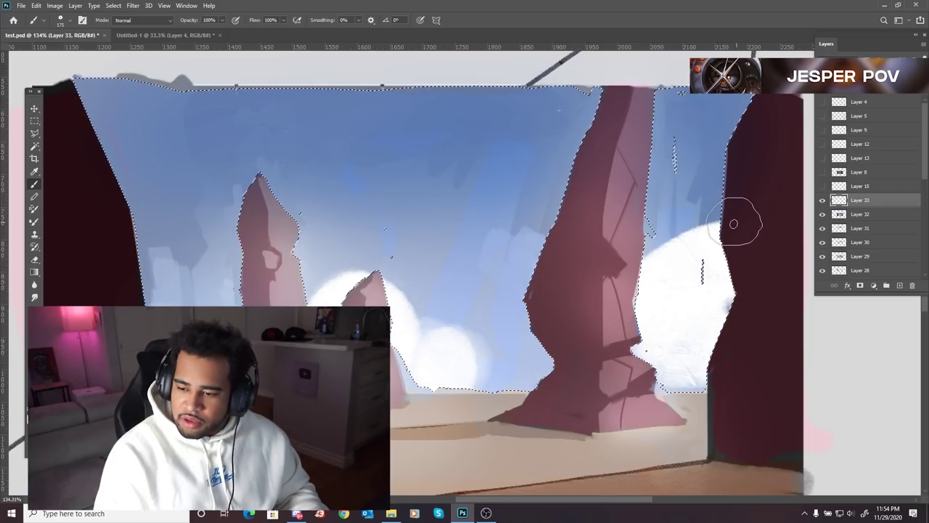
Toggle the reference painting on Layer 8 and study the shapes of its clouds up close.
click(823, 172)
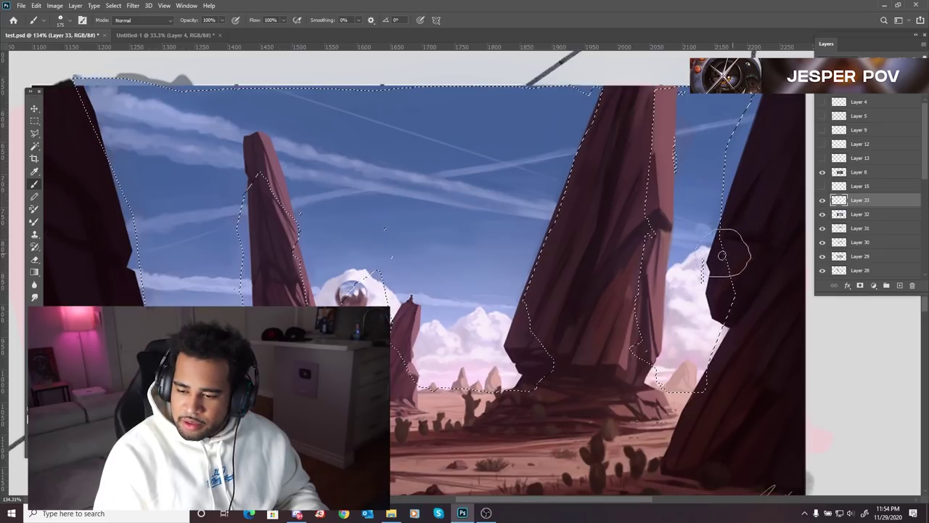
click(823, 172)
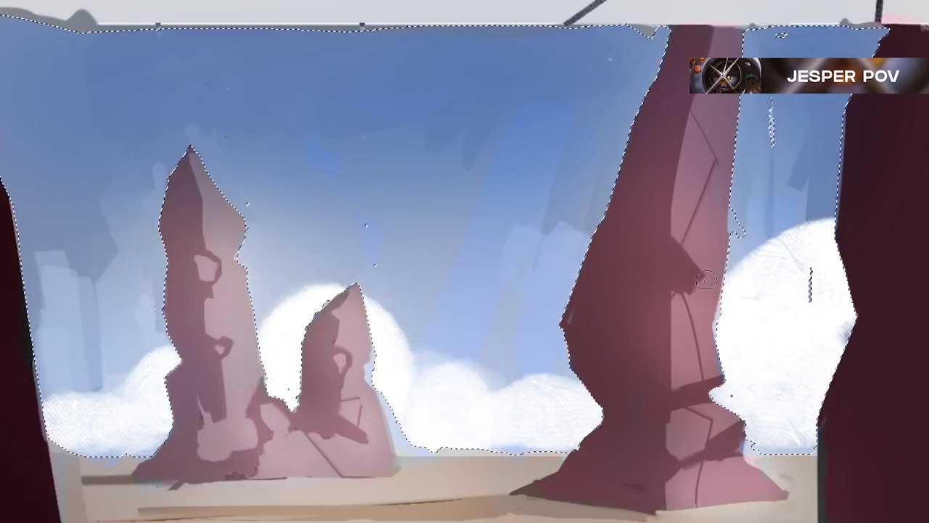
click(928, 204)
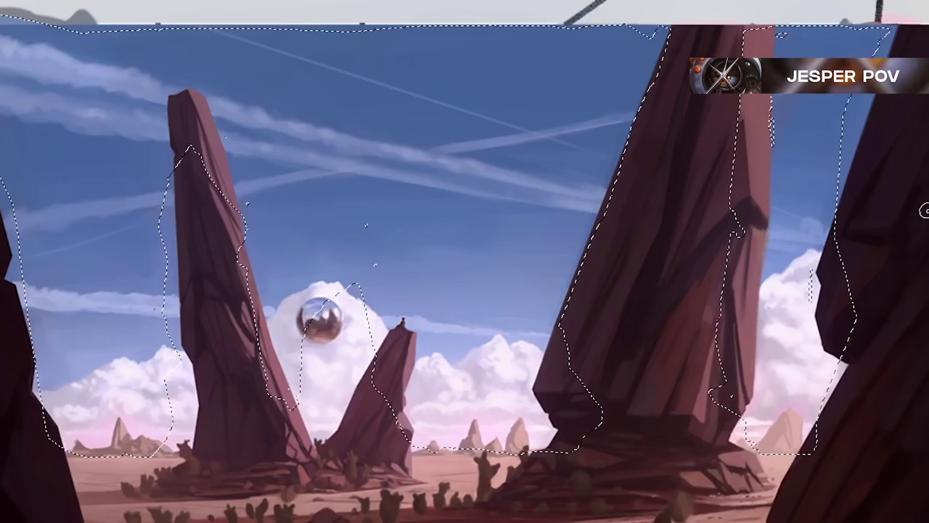
drag(361, 361, 395, 359)
click(483, 377)
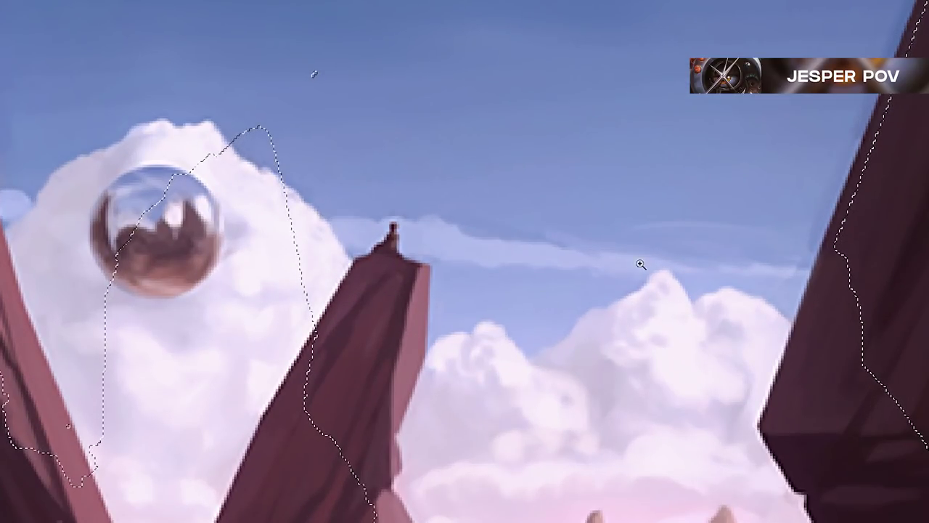
drag(657, 247, 613, 248)
click(927, 203)
Brush small white puffs along the tops of the clouds between the small distant tower and the large tower.
key(b)
drag(506, 227, 527, 232)
mouse_move(574, 251)
mouse_down()
mouse_move(462, 305)
mouse_move(432, 331)
mouse_move(442, 355)
mouse_move(484, 344)
mouse_move(516, 370)
mouse_move(561, 380)
mouse_up()
mouse_move(274, 259)
mouse_down()
mouse_move(313, 255)
mouse_move(253, 293)
mouse_up()
mouse_move(595, 317)
mouse_down()
mouse_move(440, 404)
mouse_move(477, 443)
mouse_up()
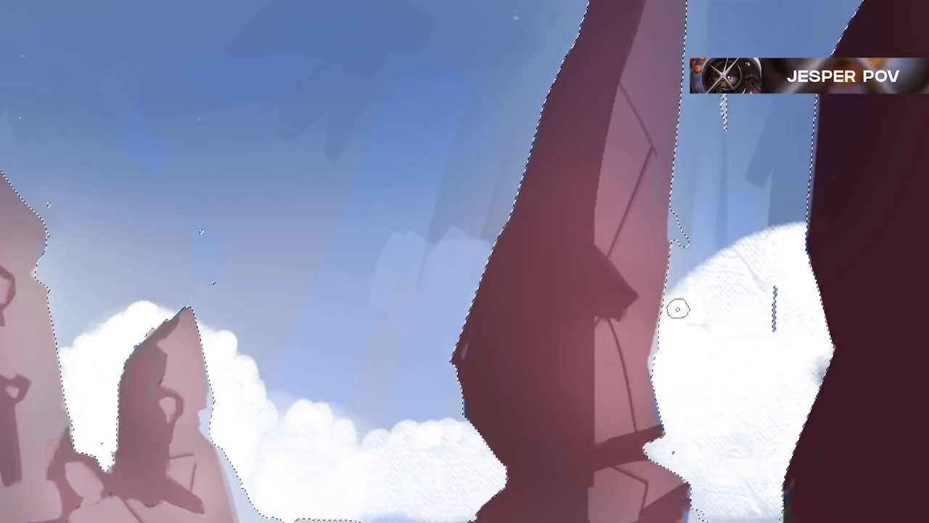
Paint billowy white edges on the cloud between the large tower and right-hand cliff, and on the cloud beside the left-hand cliff.
mouse_move(678, 309)
mouse_down()
mouse_move(748, 241)
mouse_move(791, 226)
mouse_up()
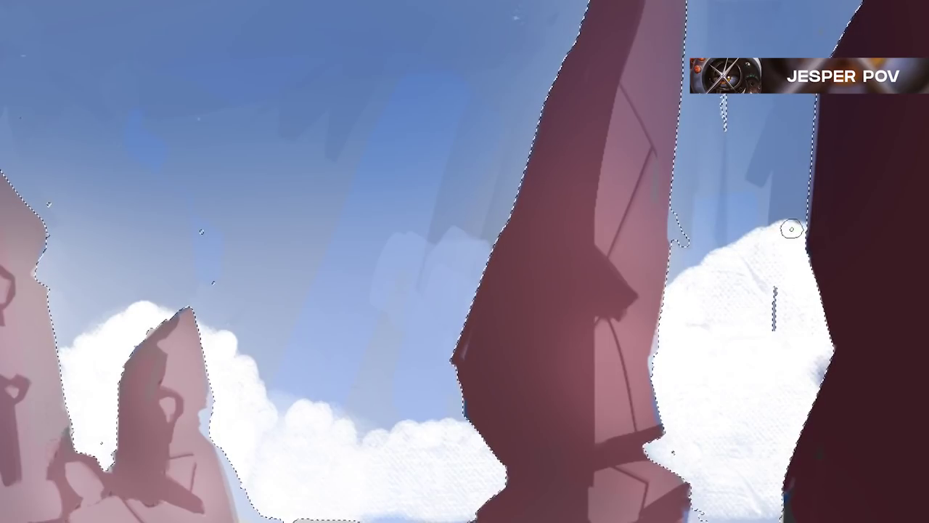
drag(297, 425, 556, 373)
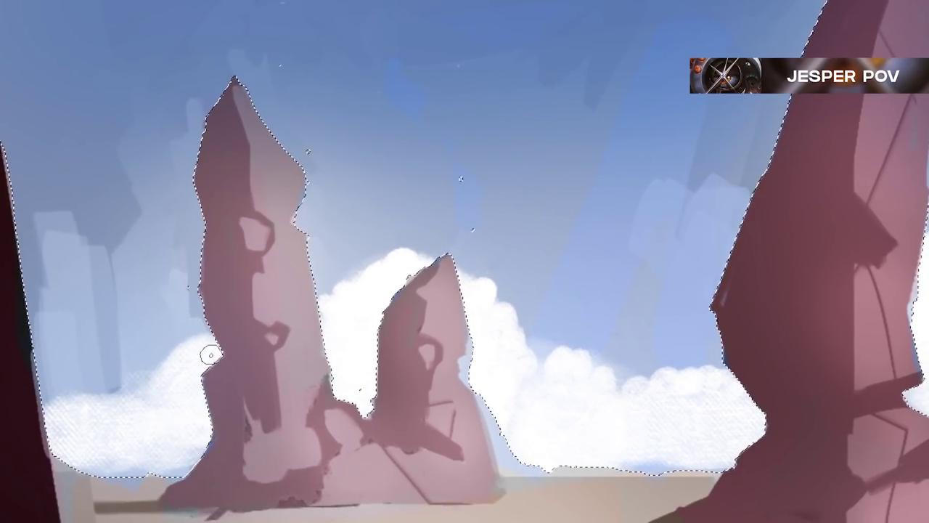
mouse_move(180, 363)
mouse_down()
mouse_move(154, 367)
mouse_move(168, 375)
mouse_move(130, 403)
mouse_move(78, 402)
mouse_up()
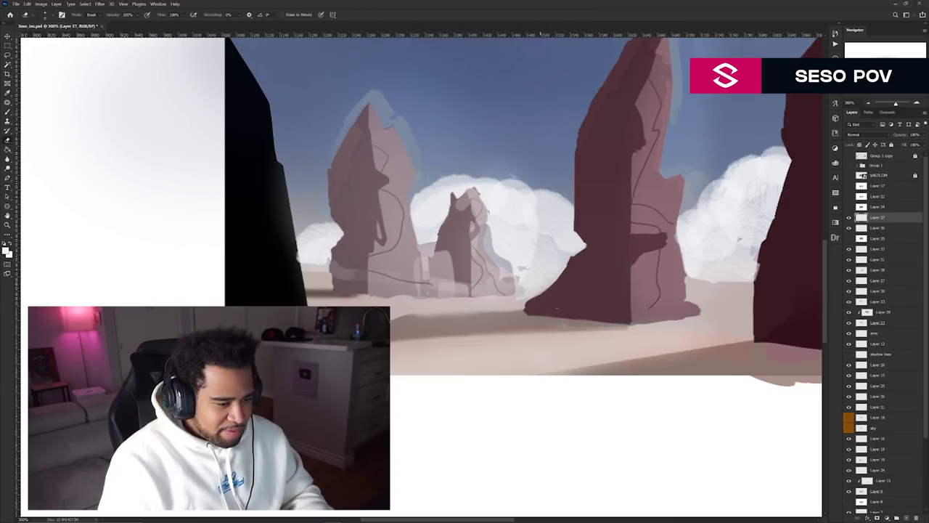
Erase the stray cloud paint around the base of the small distant tower, working on Layer 36.
drag(515, 284, 522, 284)
click(875, 228)
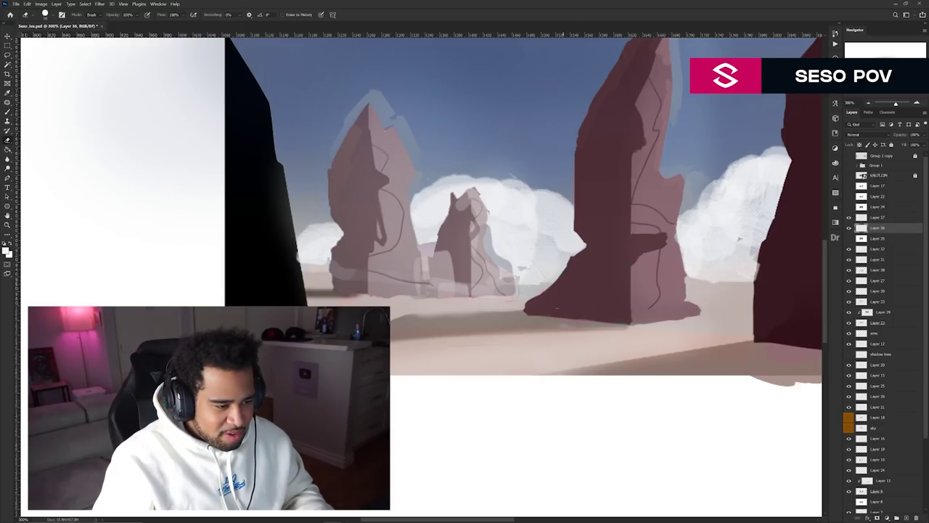
drag(475, 288, 436, 287)
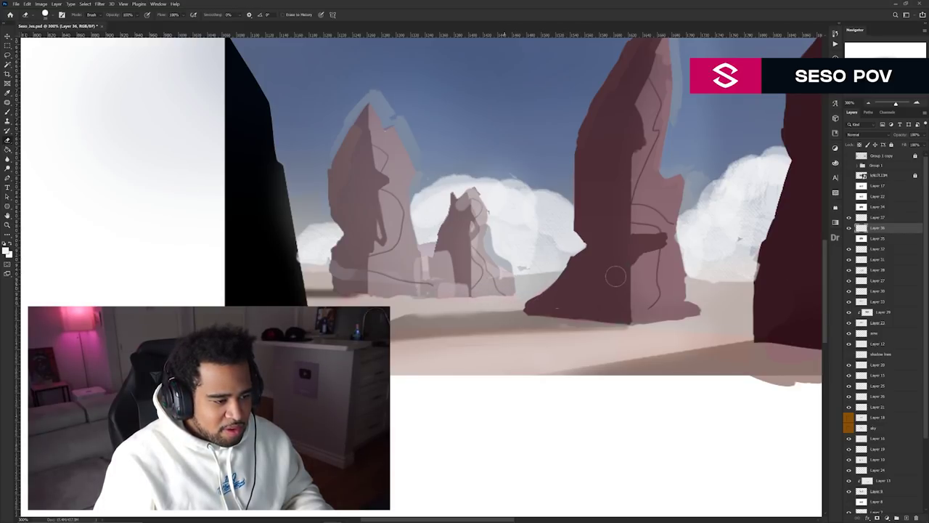
Pick the layer beside the large tower's base directly on the canvas with the Move tool and nudge it slightly.
key(ctrl+minus)
key(ctrl+minus)
key(ctrl+minus)
key(ctrl+plus)
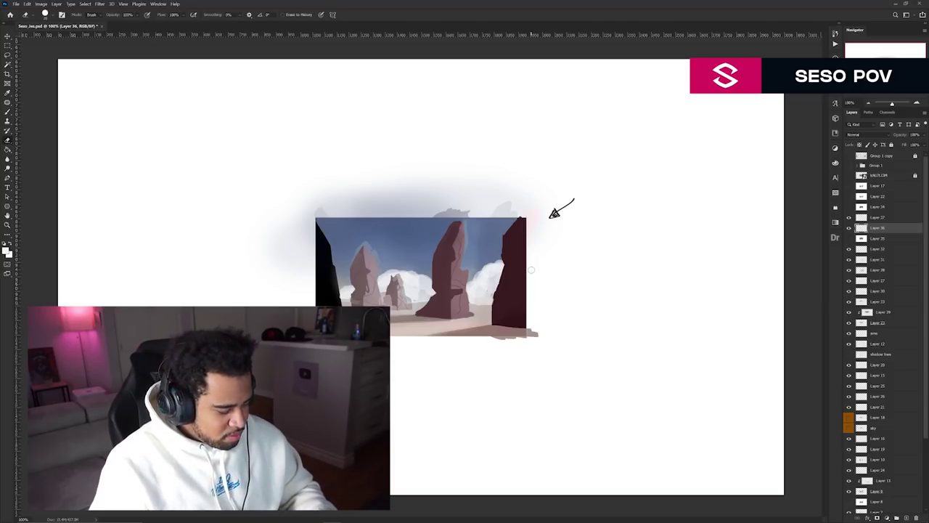
key(v)
ctrl+click(418, 300)
drag(434, 292, 447, 298)
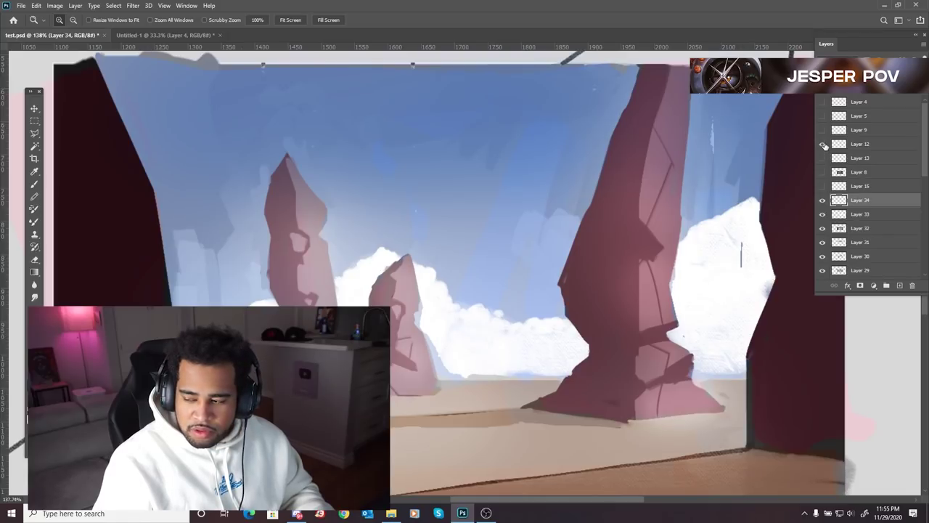
Preview the guide lines on Layer 12, and show the perspective grid on Layer 5 over the painting.
click(823, 129)
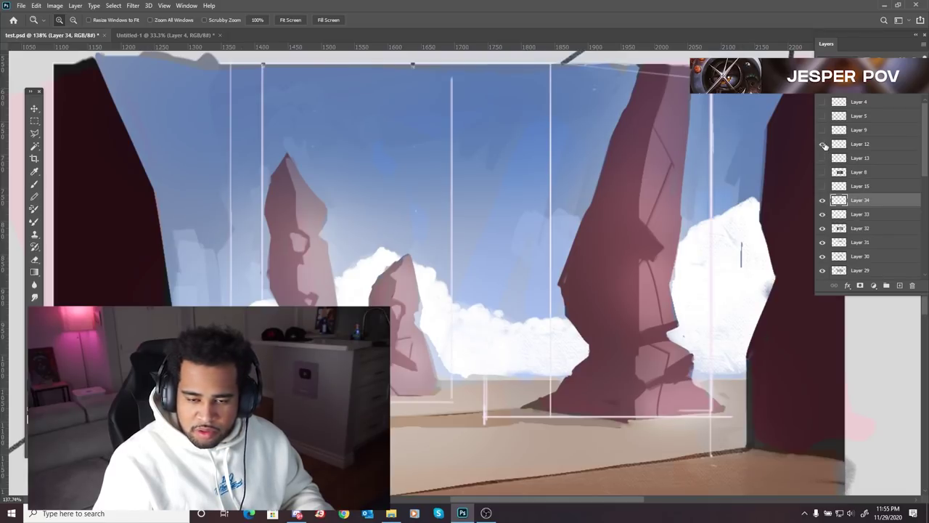
click(823, 129)
click(823, 116)
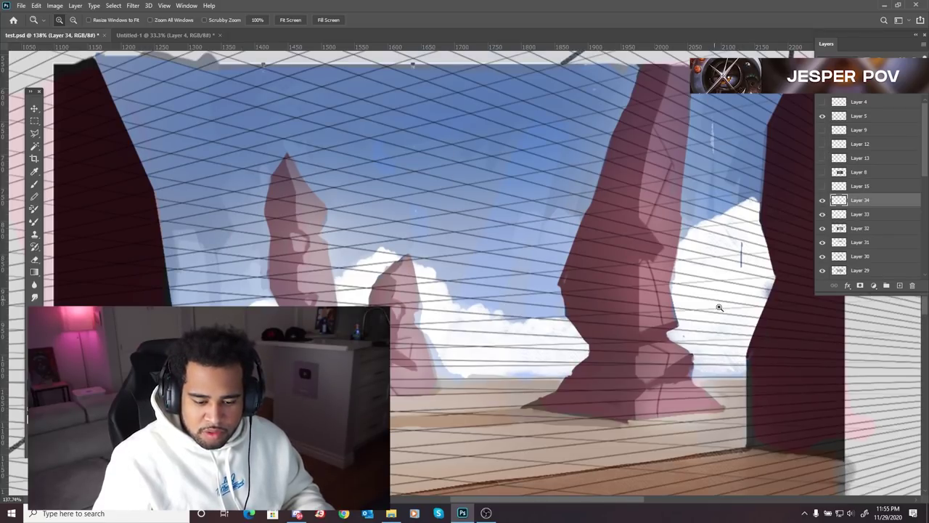
Examine how the rock towers and ground line up with the perspective grid, following its lines to the left vanishing point.
scroll(627, 371, down, 5)
scroll(639, 378, up, 5)
drag(704, 397, 694, 364)
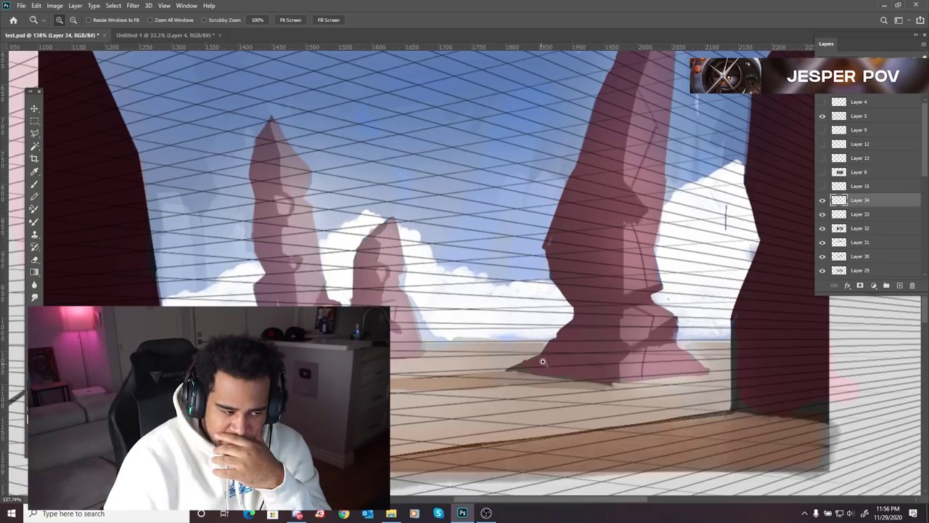
scroll(698, 190, down, 3)
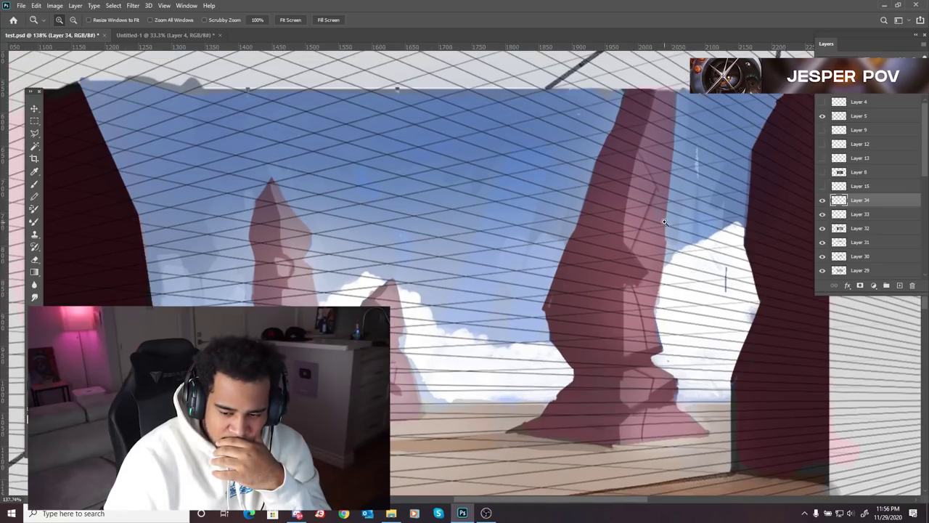
scroll(627, 367, up, 4)
scroll(610, 373, down, 3)
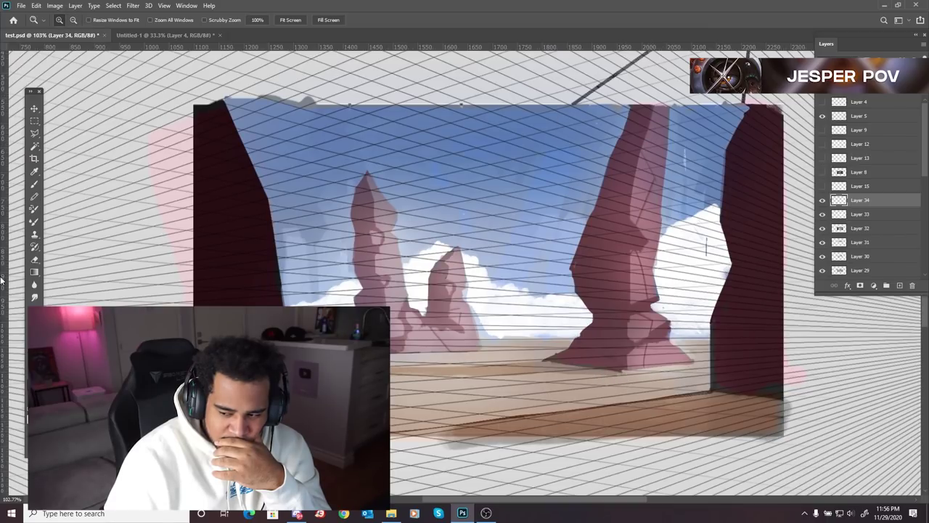
drag(94, 291, 405, 312)
drag(612, 316, 193, 330)
drag(487, 243, 580, 238)
drag(598, 365, 673, 359)
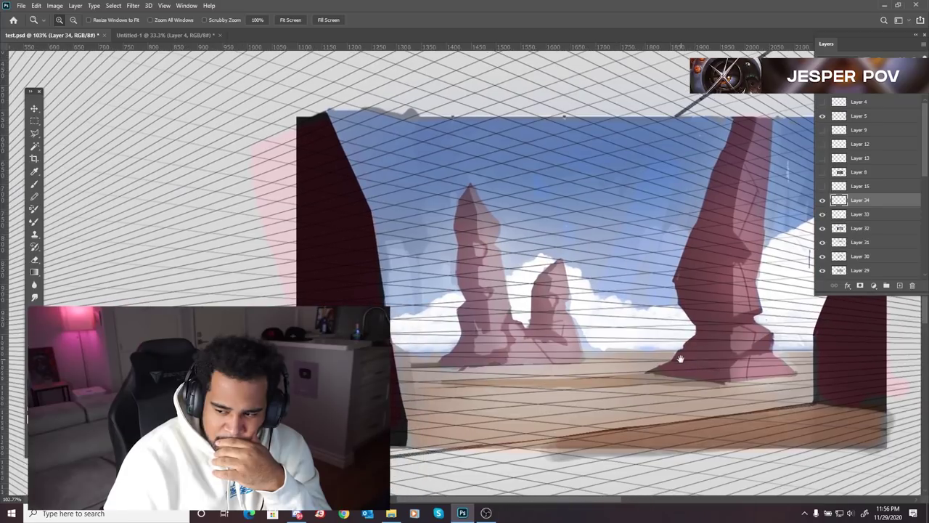
drag(268, 299, 605, 292)
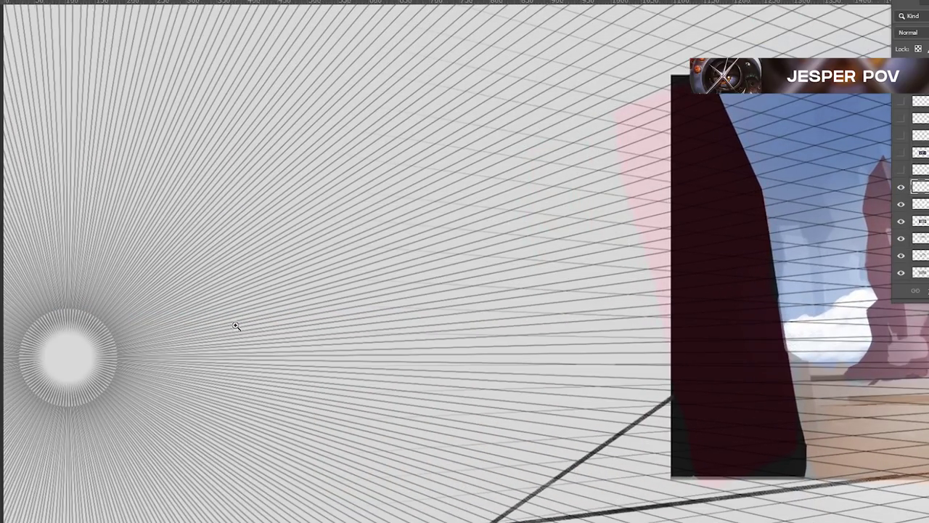
scroll(266, 348, right, 5)
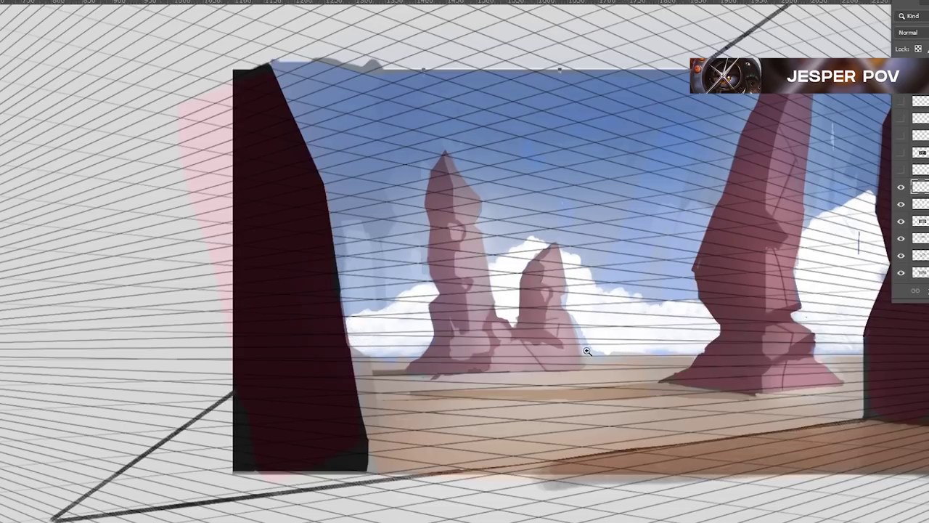
drag(686, 332, 630, 356)
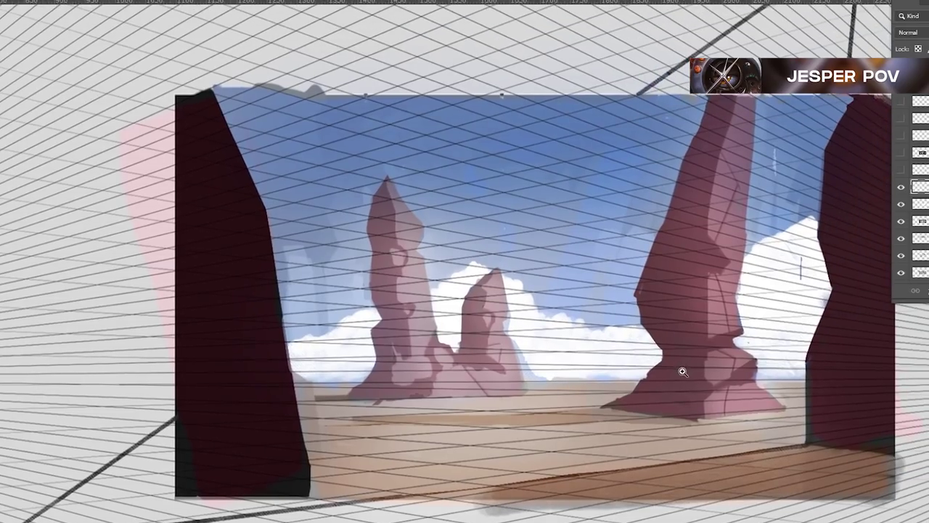
scroll(597, 374, left, 3)
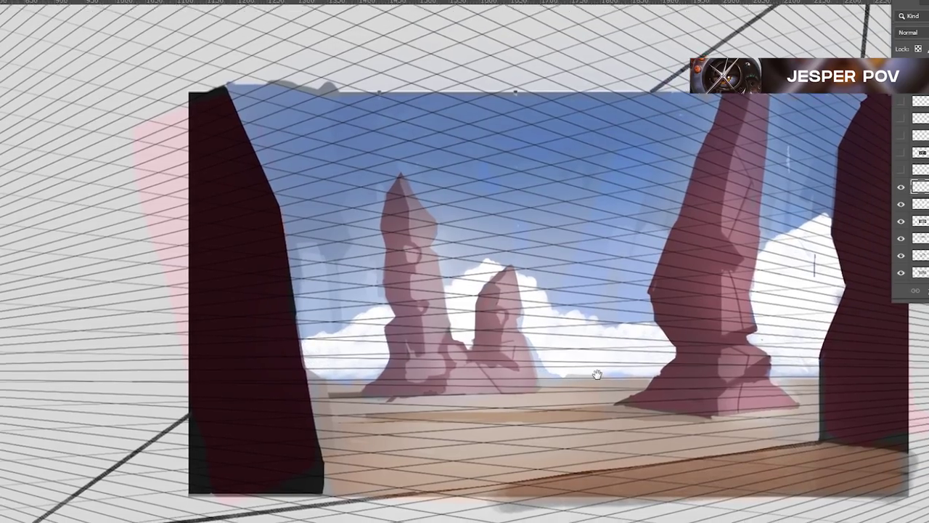
Add a new layer for guide lines and set the foreground colour to pure red, ff0000.
drag(694, 366, 524, 294)
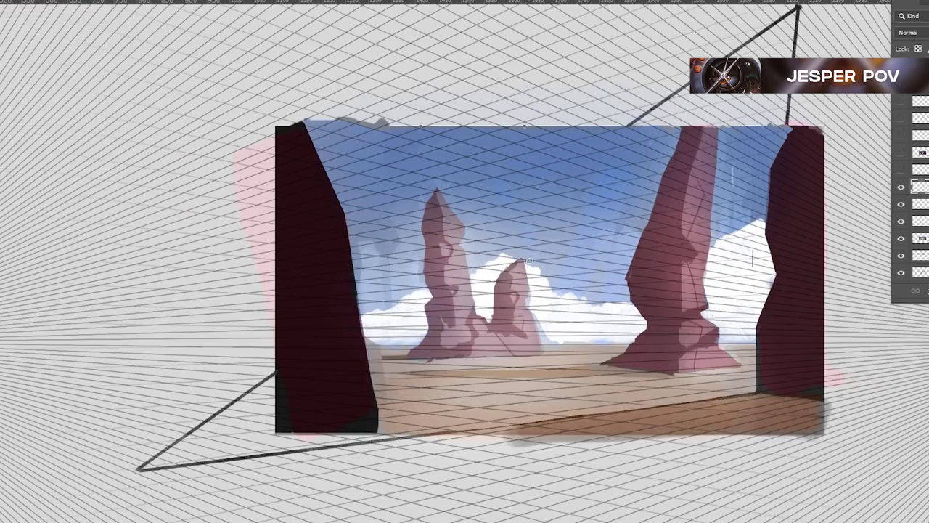
key(n)
click(882, 101)
click(863, 54)
click(884, 52)
drag(864, 55, 894, 36)
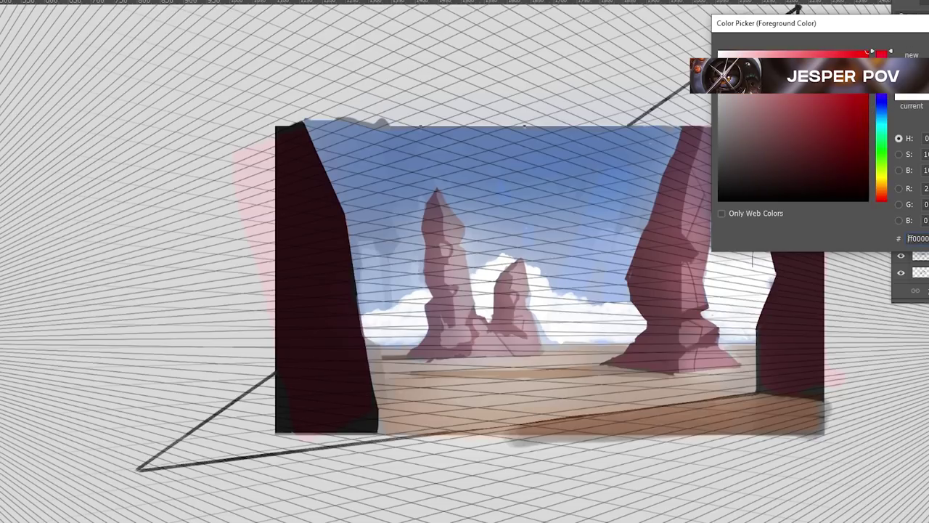
key(Return)
Draw two straight red lines from the left vanishing point, one to above the large tower's top and one to its base.
drag(583, 235, 695, 254)
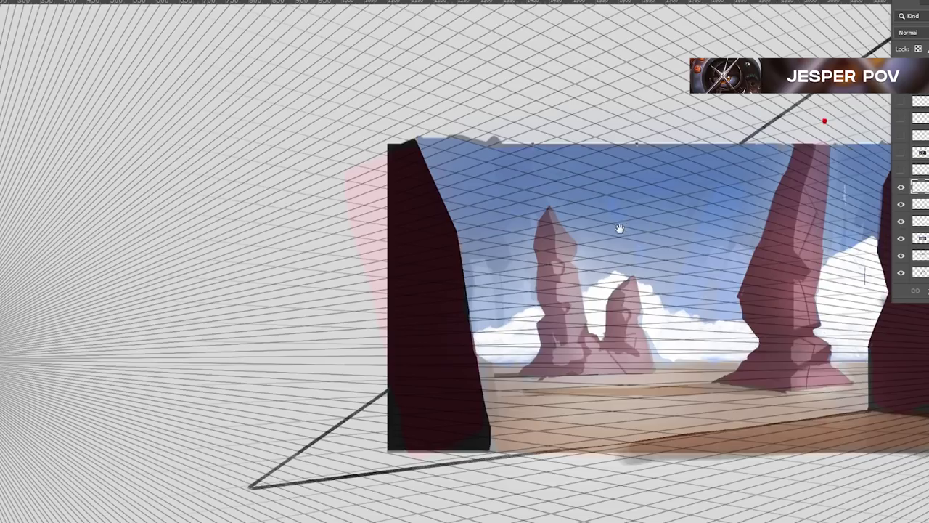
mouse_move(629, 226)
mouse_down()
mouse_move(653, 237)
mouse_move(633, 241)
mouse_move(732, 257)
mouse_move(767, 250)
mouse_up()
shift+click(80, 365)
mouse_move(619, 314)
mouse_down()
mouse_move(377, 323)
mouse_move(181, 316)
mouse_move(193, 316)
mouse_up()
drag(293, 401, 673, 380)
shift+click(177, 348)
drag(657, 337, 376, 349)
drag(464, 371, 665, 363)
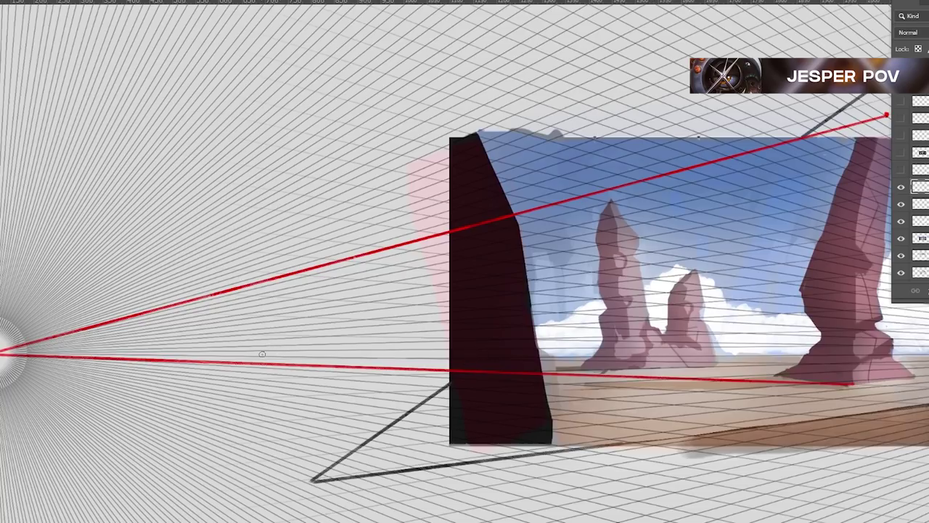
Sketch a small red tower between the converging lines and draw a horizontal line from its base across to the large tower.
mouse_move(257, 340)
mouse_down()
mouse_move(270, 306)
mouse_move(275, 359)
mouse_move(262, 357)
mouse_up()
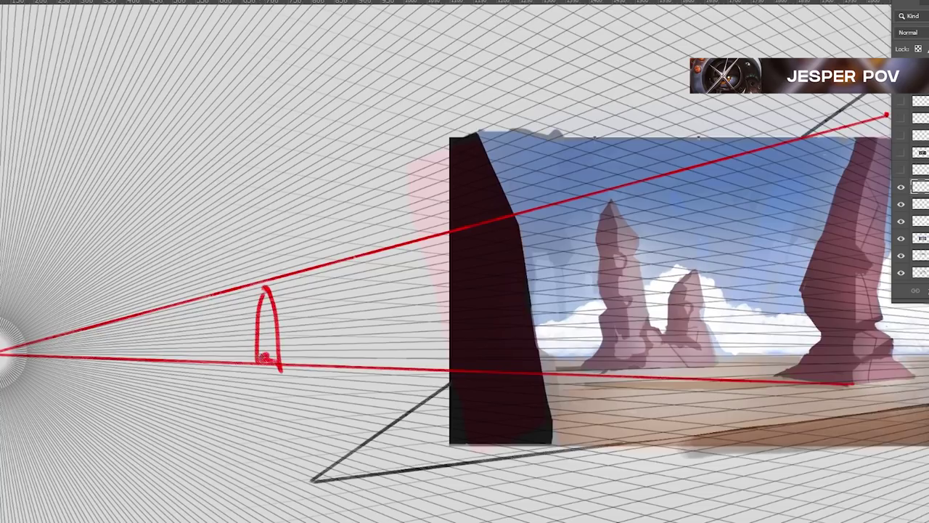
drag(324, 344, 278, 354)
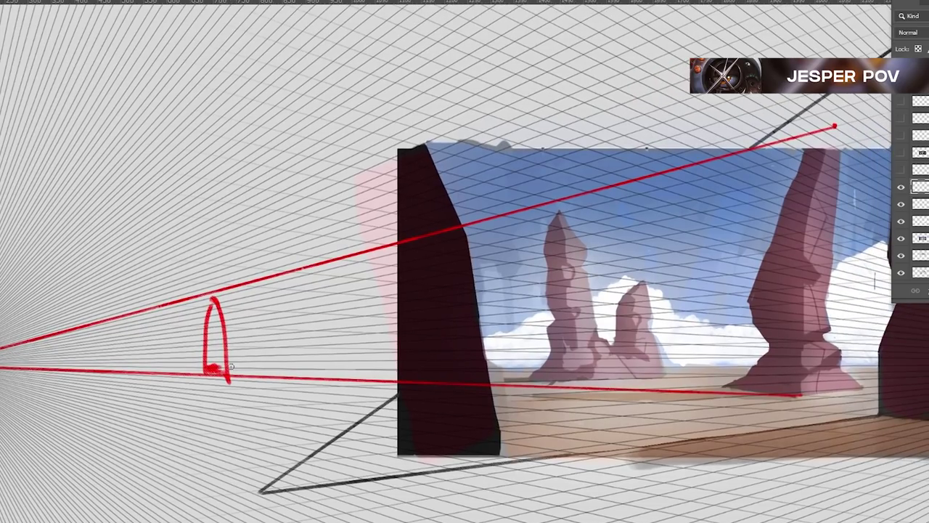
drag(213, 371, 666, 382)
key(ctrl+z)
drag(209, 371, 869, 376)
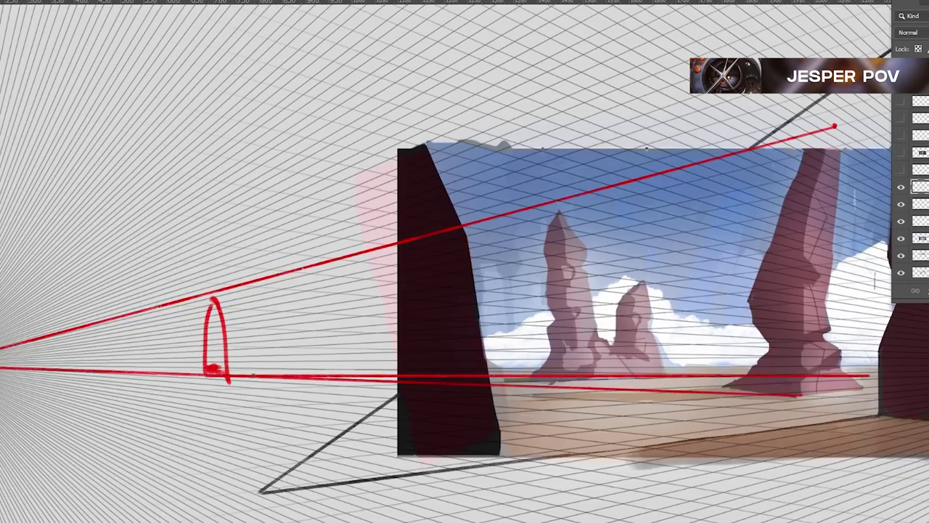
drag(212, 375, 752, 376)
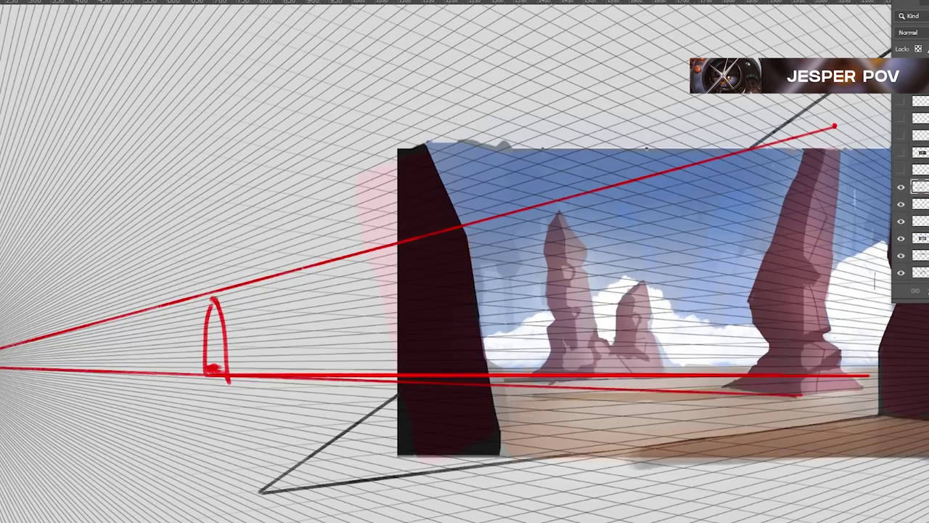
Draw a straight horizontal red line from the top of the sketched tower to the edge of the large tower.
drag(213, 299, 719, 286)
key(ctrl+z)
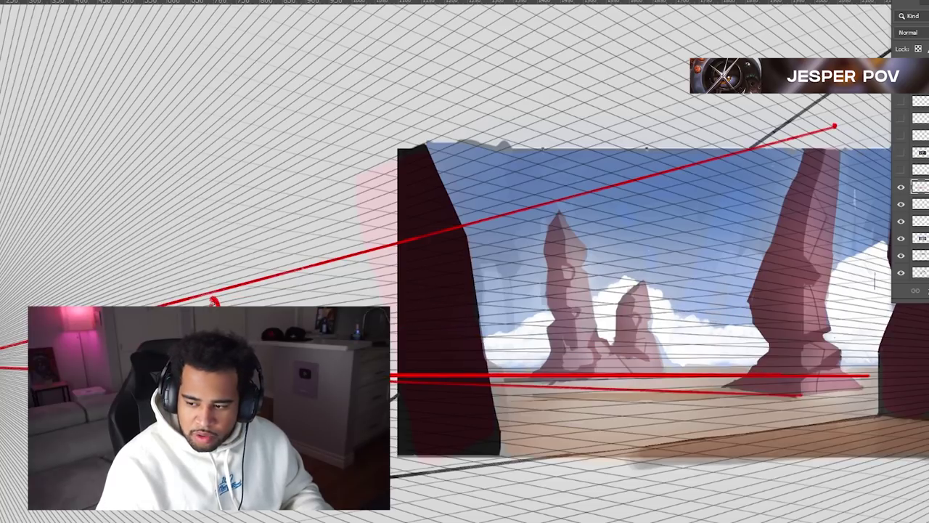
shift+click(748, 304)
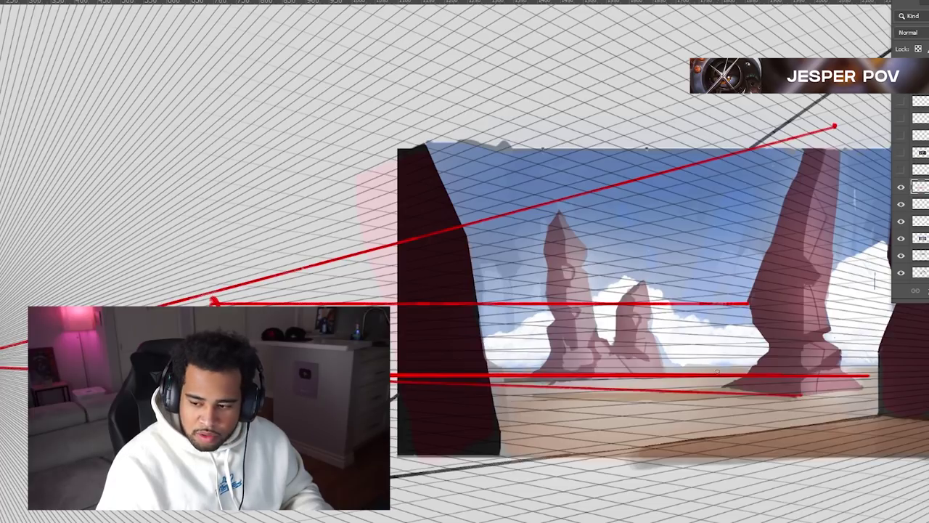
drag(748, 375, 828, 356)
Rough in a small pink distant tower on the horizon beside the large tower, using the horizontal red lines as a height guide.
scroll(737, 308, down, 3)
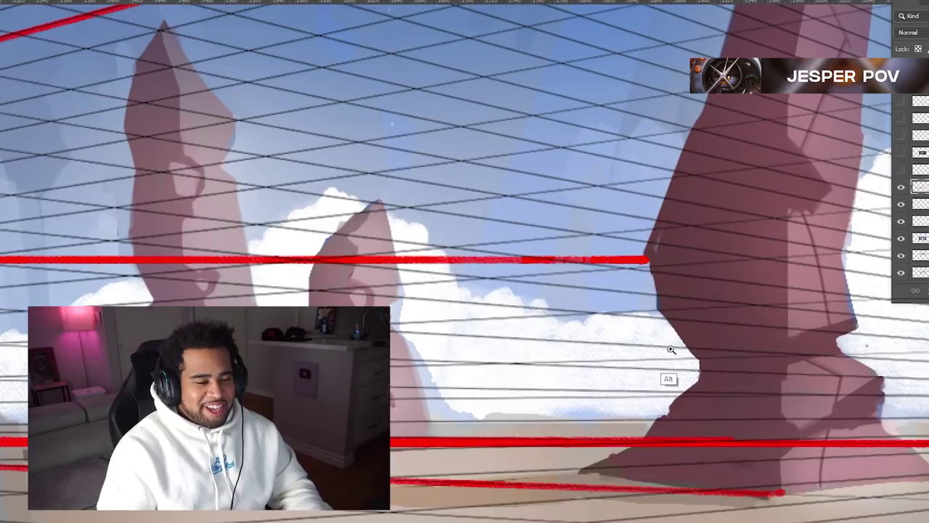
scroll(672, 348, down, 3)
scroll(683, 353, up, 3)
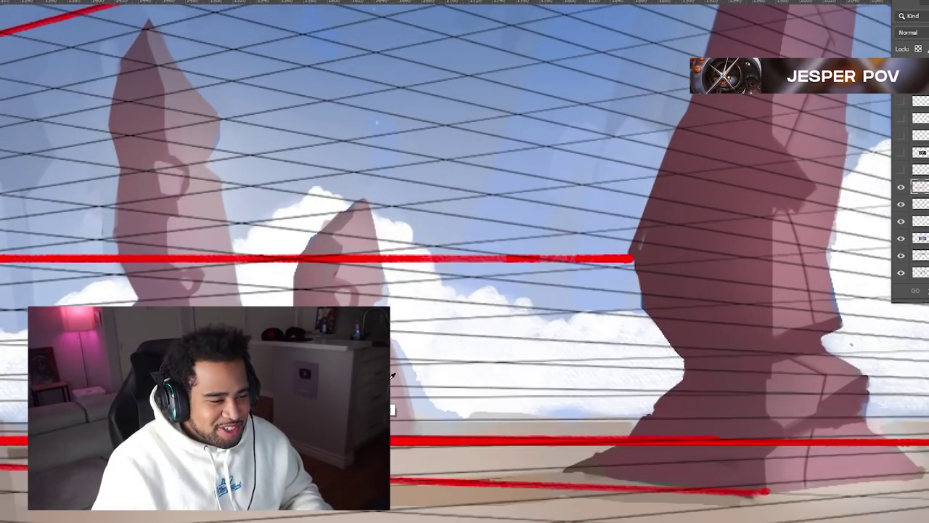
mouse_move(528, 421)
mouse_down()
mouse_move(545, 402)
mouse_move(536, 382)
mouse_move(549, 388)
mouse_move(552, 358)
mouse_move(540, 341)
mouse_move(552, 380)
mouse_up()
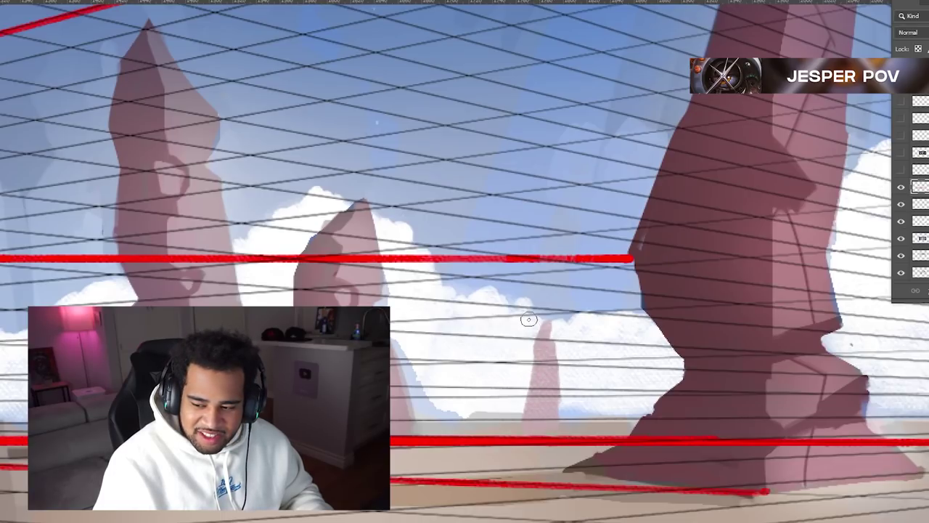
drag(548, 322, 551, 348)
mouse_move(556, 301)
mouse_down()
mouse_move(557, 264)
mouse_move(563, 356)
mouse_move(547, 376)
mouse_move(562, 373)
mouse_move(564, 406)
mouse_up()
mouse_move(569, 367)
mouse_down()
mouse_move(558, 421)
mouse_move(567, 374)
mouse_move(584, 378)
mouse_move(585, 424)
mouse_up()
alt+click(579, 356)
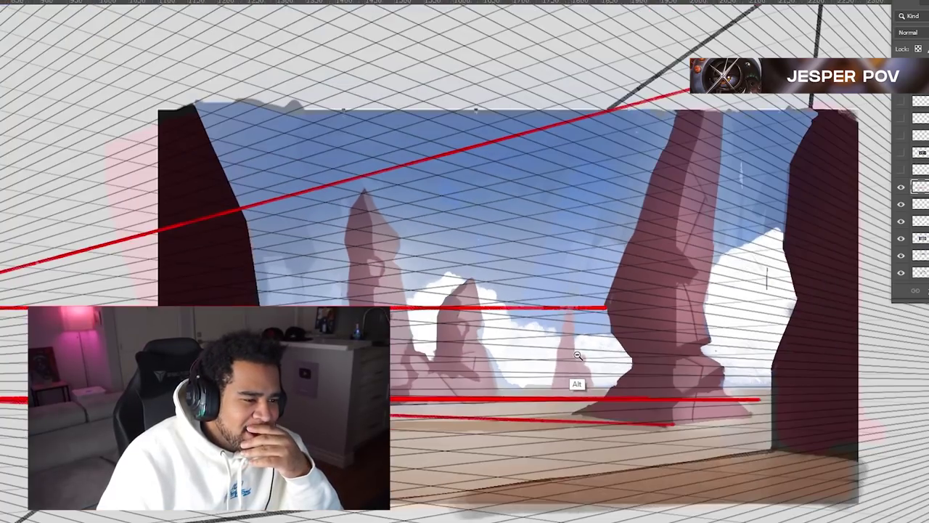
Hide the red guide layer and the perspective grid, and add a new blank layer for painting.
click(902, 189)
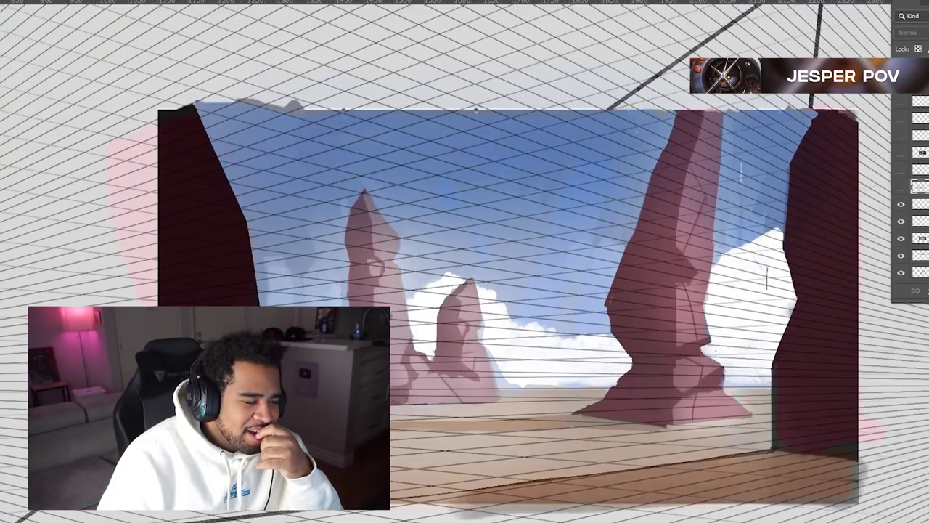
key(ctrl+shift+alt+n)
click(902, 85)
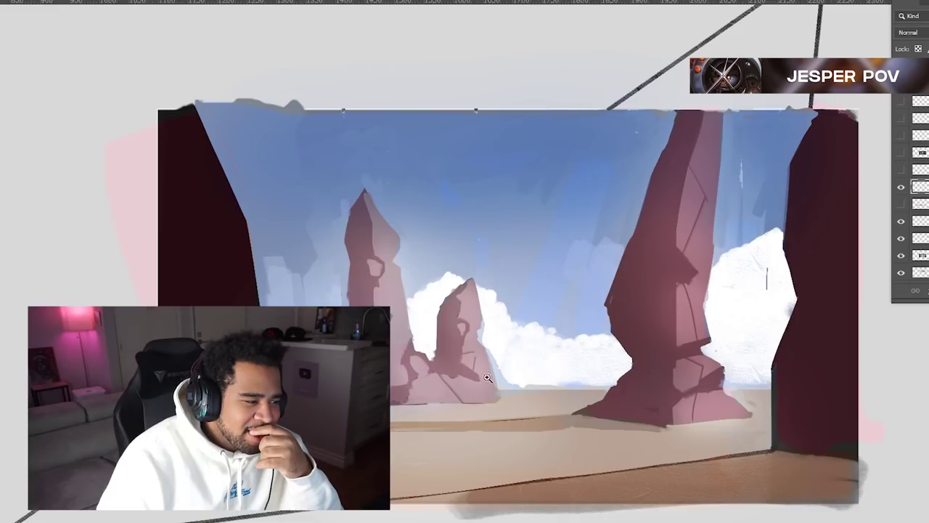
Paint a small distant pink rock tower on the horizon beside the large tower, with a darker shadow side.
mouse_move(550, 382)
mouse_down()
mouse_move(562, 359)
mouse_move(565, 385)
mouse_move(554, 385)
mouse_move(565, 387)
mouse_move(562, 341)
mouse_move(570, 387)
mouse_up()
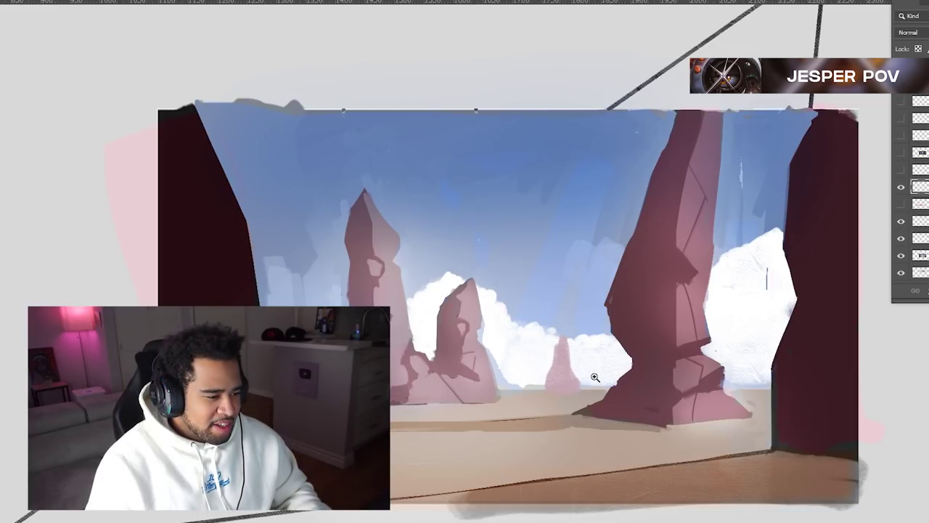
click(594, 377)
mouse_move(502, 304)
mouse_down()
mouse_move(533, 309)
mouse_move(505, 378)
mouse_move(516, 394)
mouse_move(501, 403)
mouse_move(522, 406)
mouse_move(513, 398)
mouse_move(534, 310)
mouse_move(505, 408)
mouse_up()
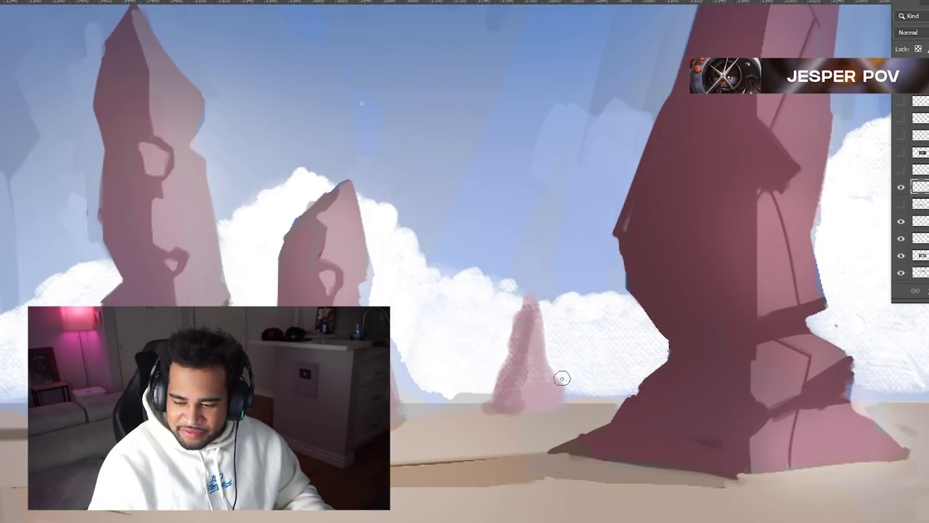
scroll(561, 378, down, 5)
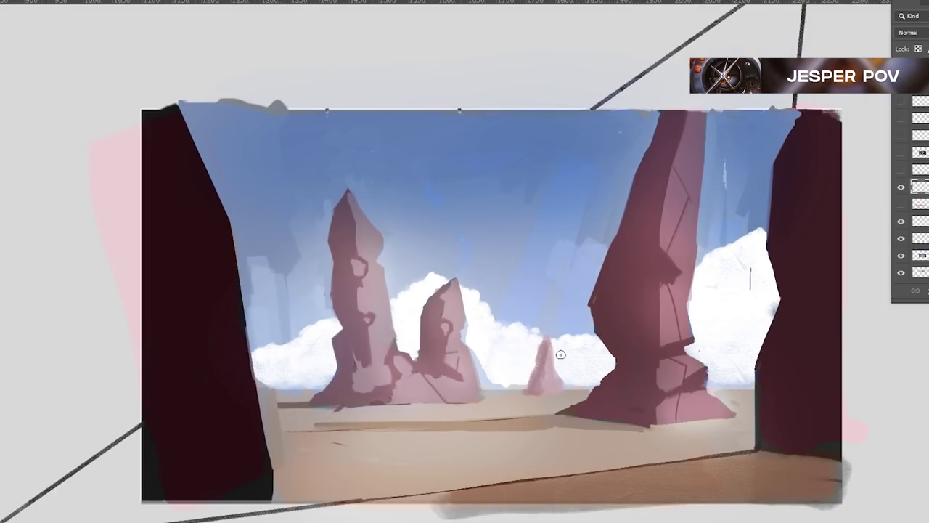
alt+click(536, 342)
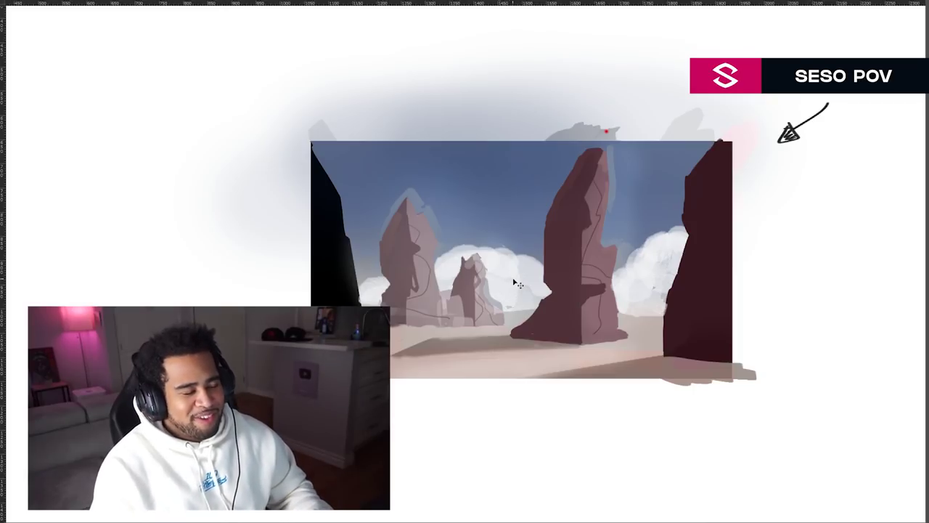
Leave the full-screen view in the second painting and examine its rock towers and clouds up close.
scroll(525, 293, down, 3)
scroll(520, 302, up, 3)
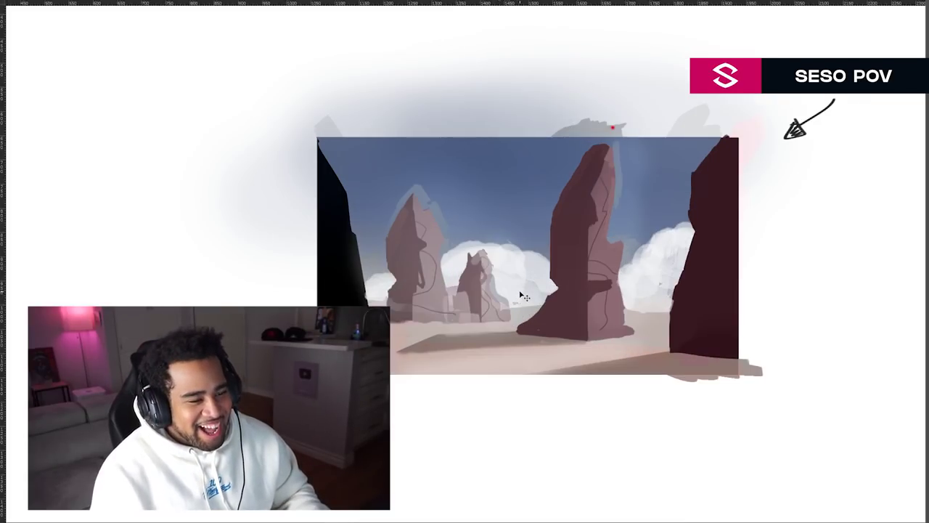
key(f)
scroll(529, 295, up, 3)
drag(529, 296, 516, 277)
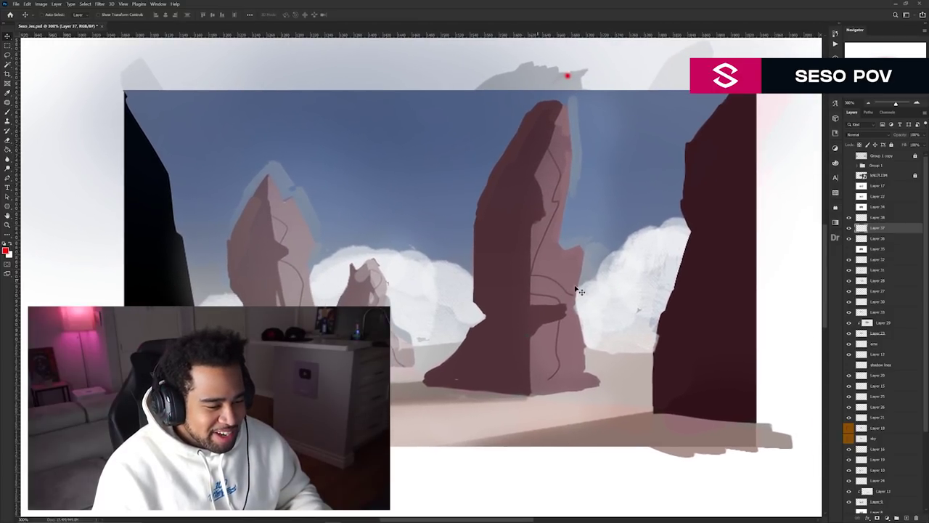
scroll(595, 300, up, 1)
drag(612, 306, 586, 301)
drag(247, 302, 544, 296)
drag(737, 248, 492, 266)
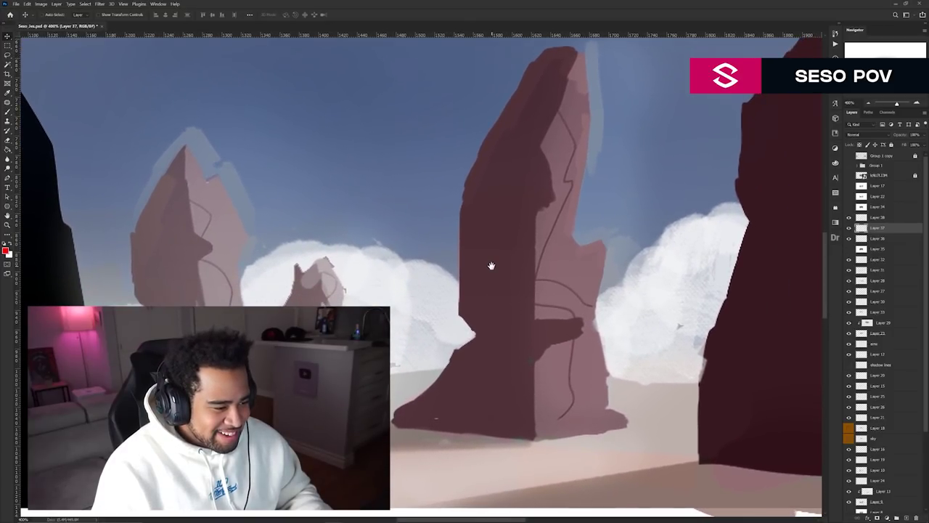
scroll(492, 266, down, 2)
scroll(432, 290, up, 1)
drag(469, 285, 522, 287)
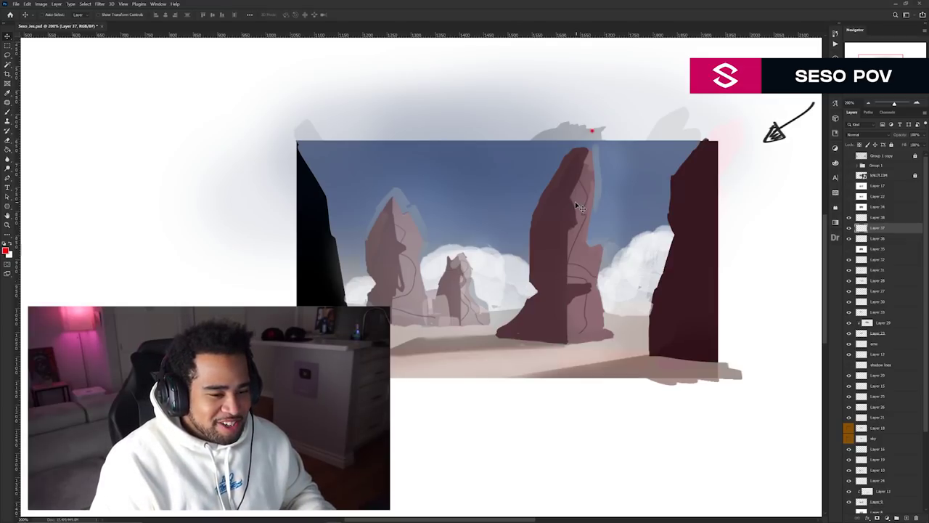
Examine the large tower's light and shadow sides, the dark foreground rocks and the overall composition.
scroll(575, 201, up, 1)
mouse_move(575, 201)
mouse_down()
mouse_move(554, 193)
mouse_move(563, 184)
mouse_move(588, 195)
mouse_up()
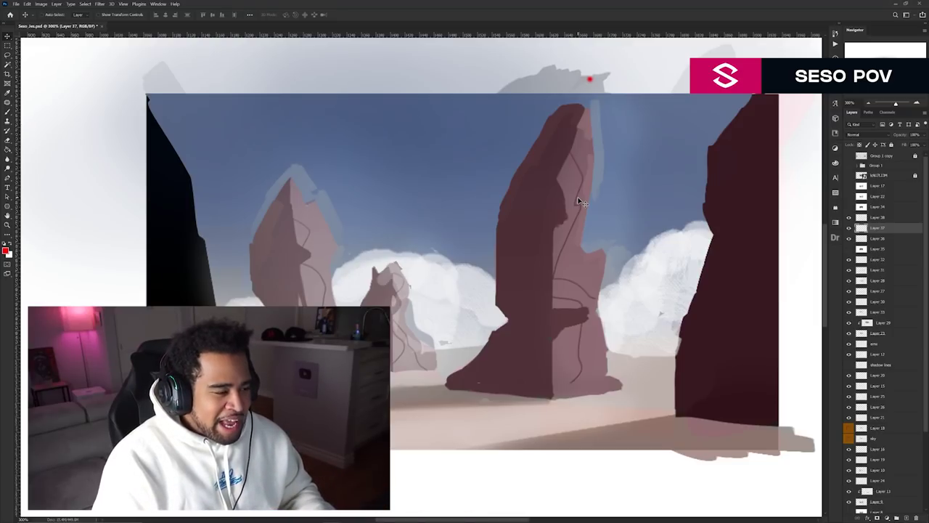
drag(577, 197, 599, 188)
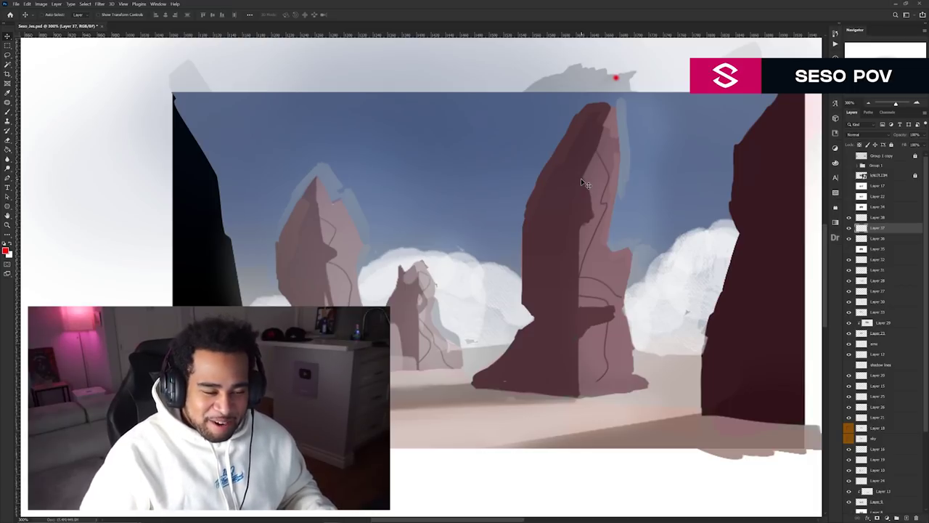
drag(600, 178, 578, 193)
scroll(572, 203, up, 1)
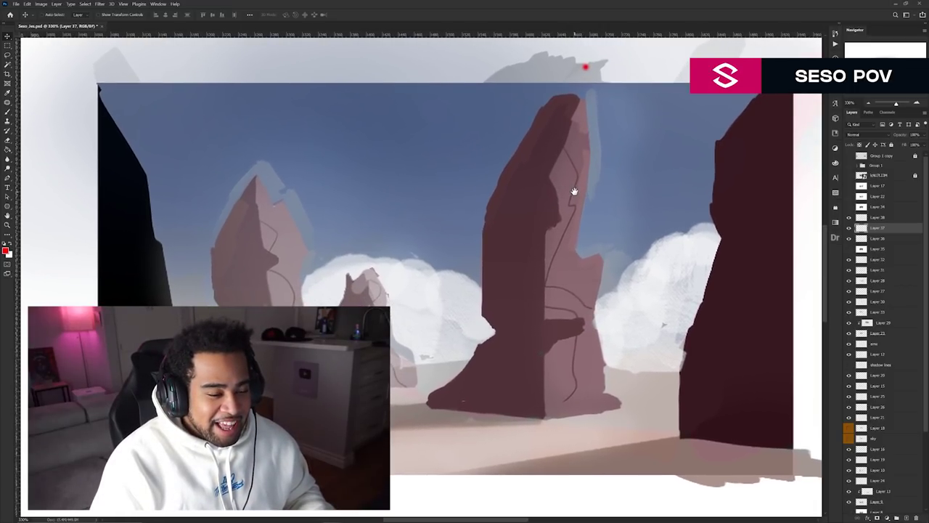
drag(669, 201, 662, 201)
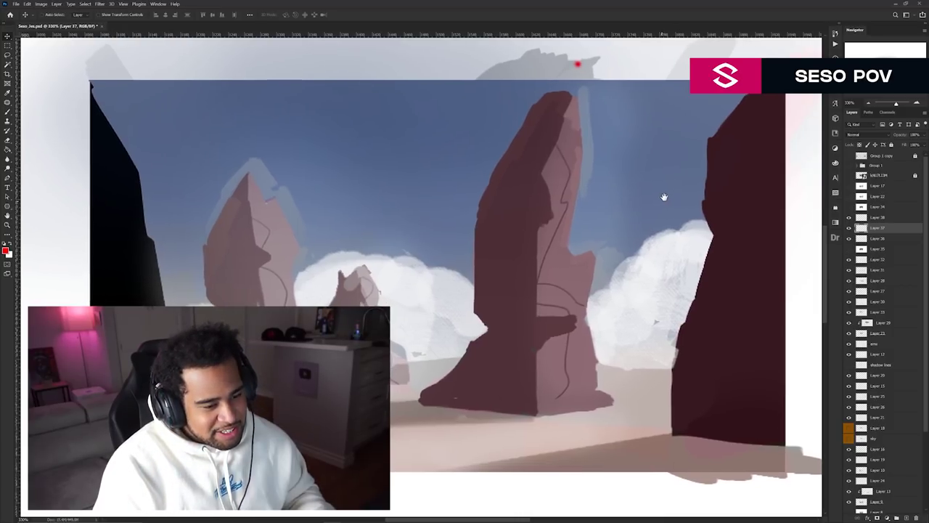
scroll(664, 200, down, 3)
drag(719, 237, 532, 165)
drag(621, 209, 534, 198)
drag(330, 96, 656, 311)
drag(657, 415, 604, 235)
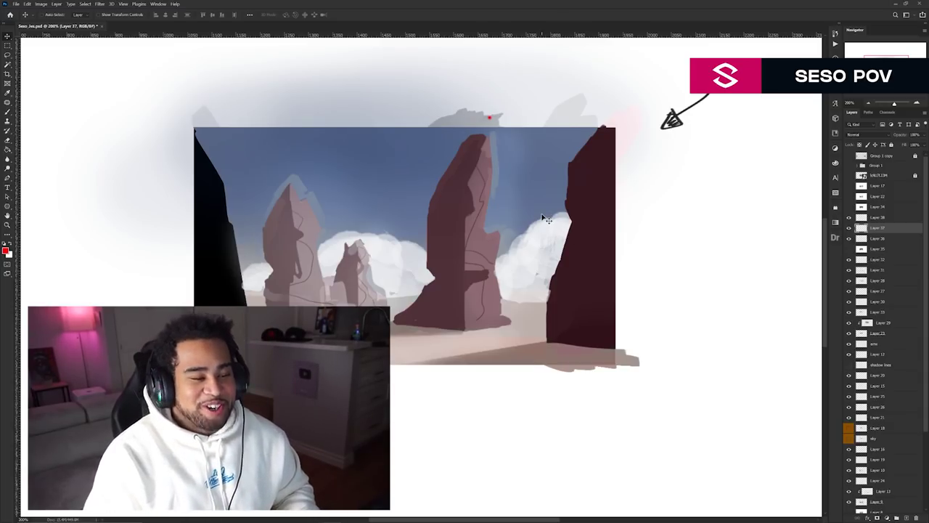
drag(540, 215, 572, 258)
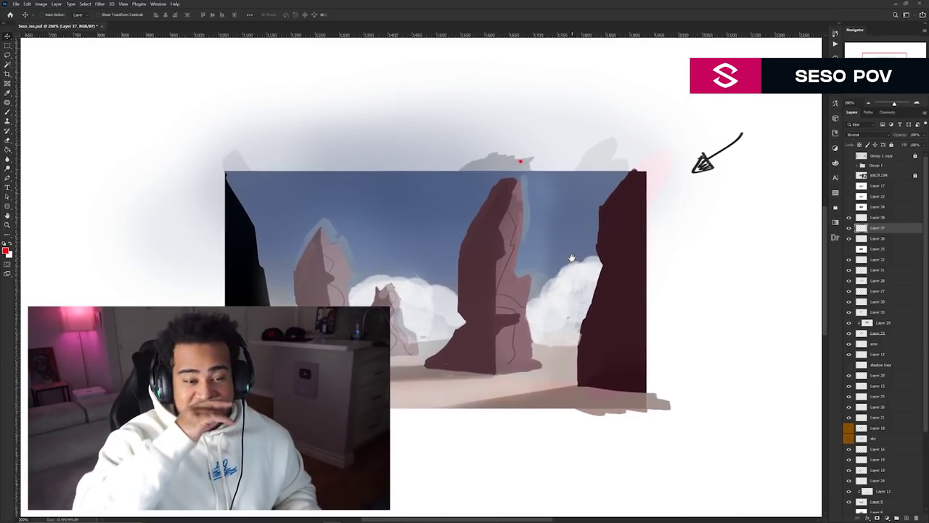